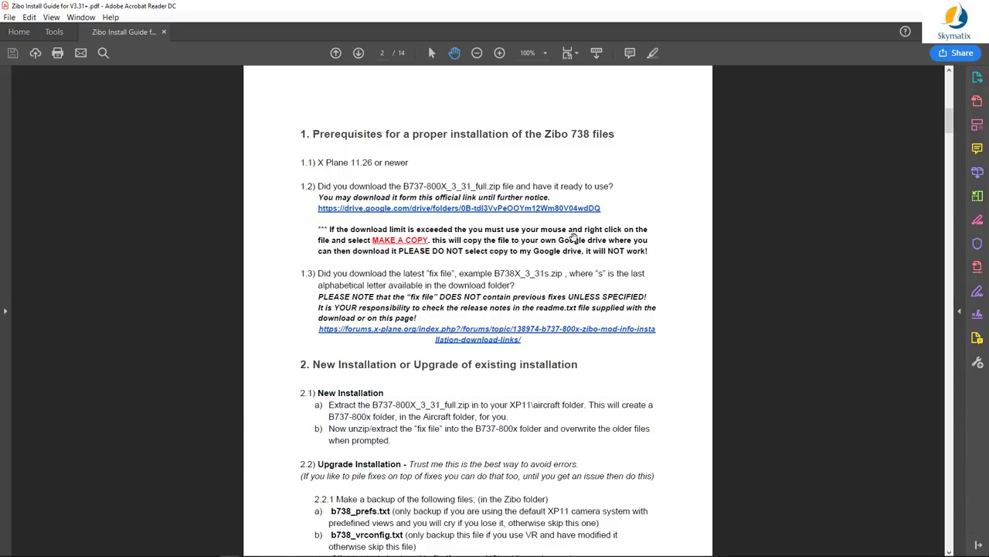
- Bring Google Drive up over the install guide and open the zibomod folder, showing its latest fix files
drag(988, 155, 408, 6)
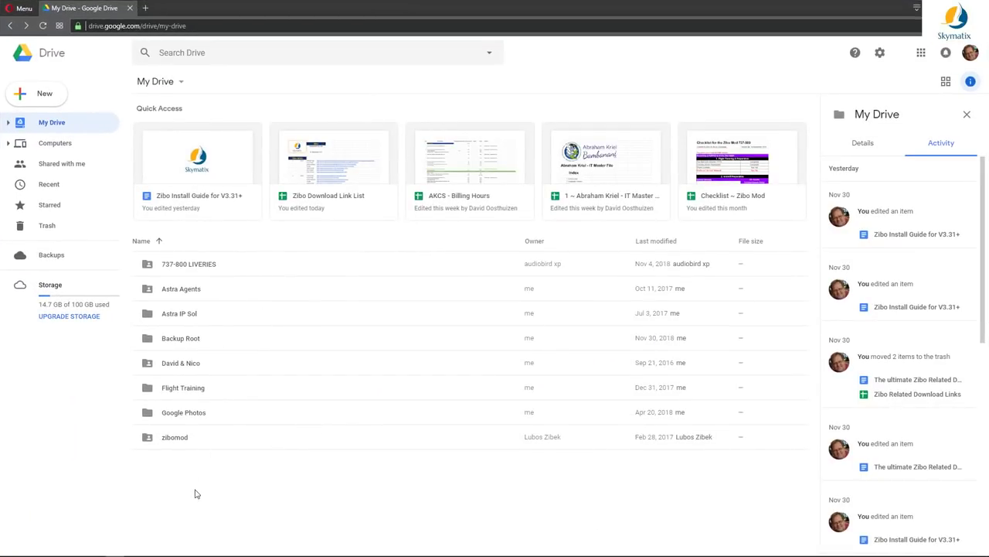
double_click(175, 439)
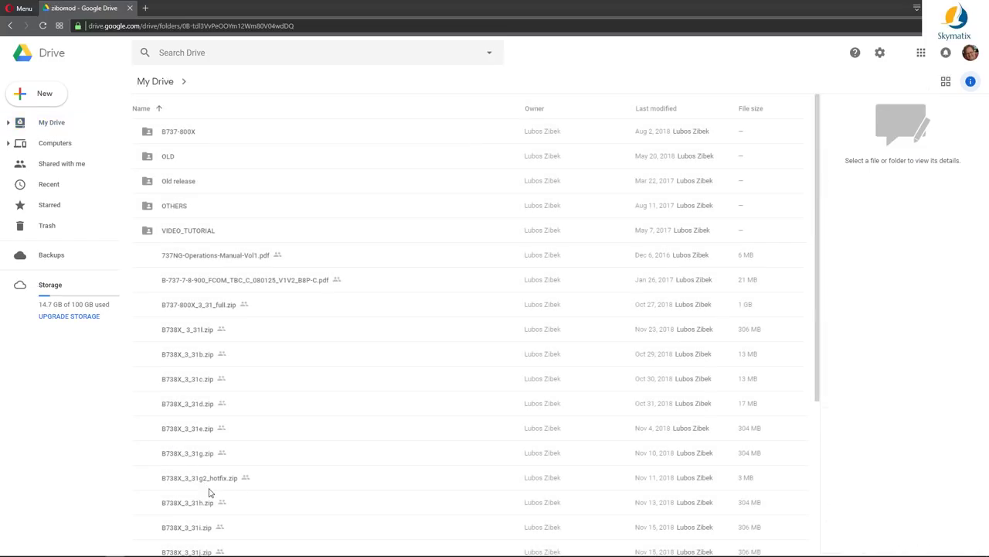
scroll(312, 394, down, 3)
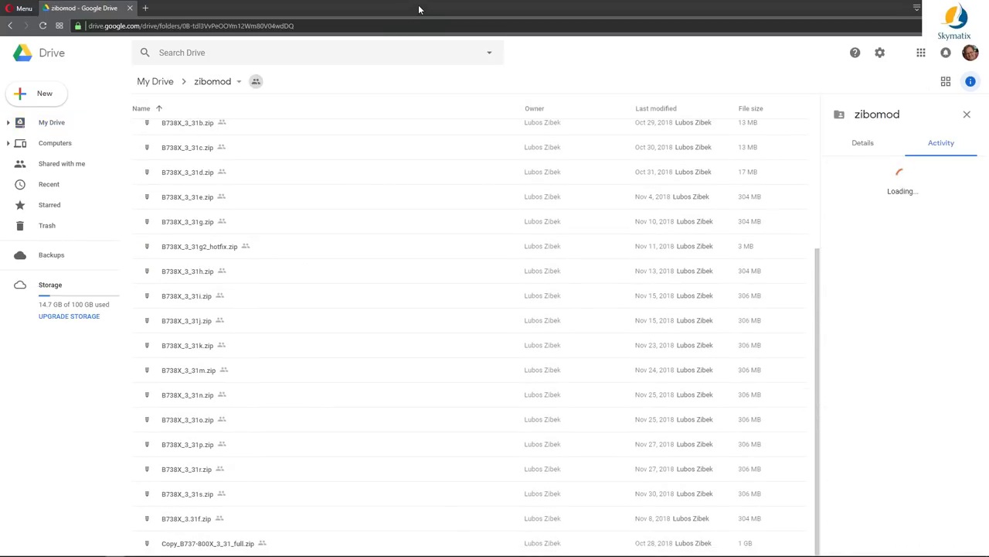
drag(418, 5, 489, 277)
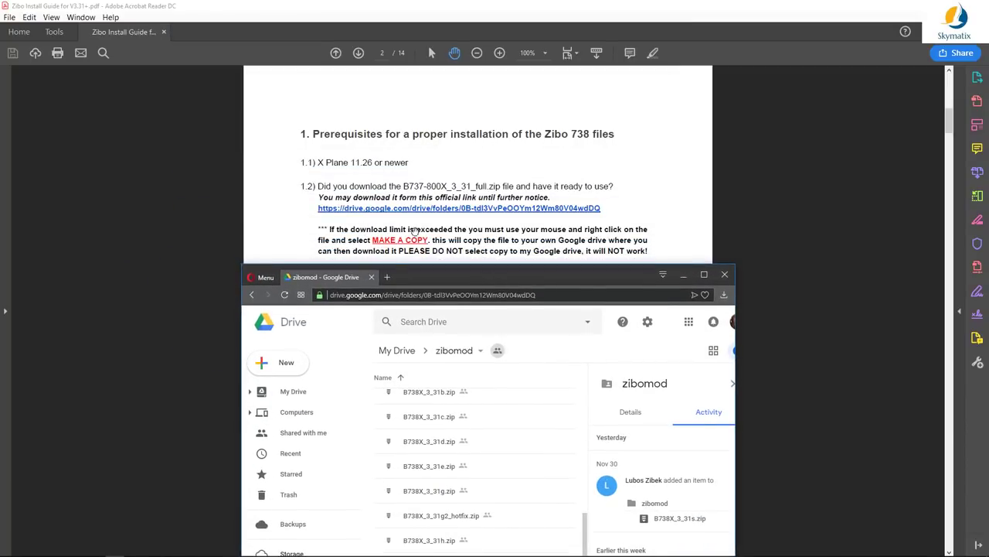
double_click(524, 274)
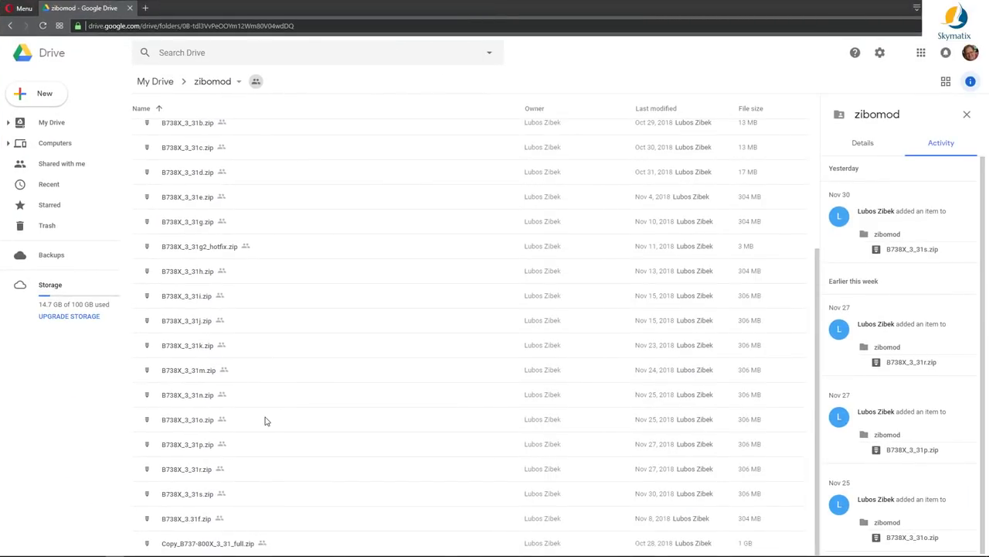
- Make a copy of B738X_3_31s.zip in My Drive and locate the copied file there
right_click(199, 502)
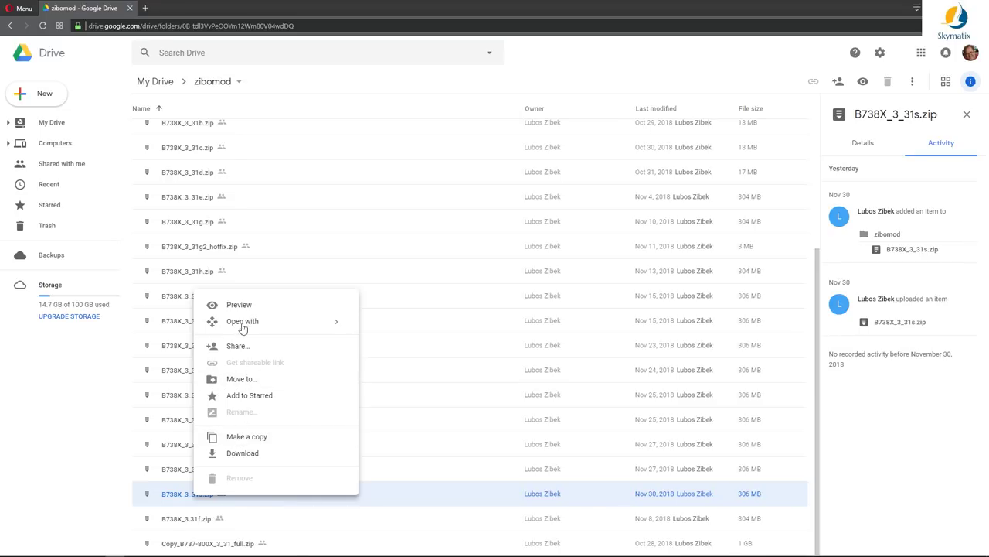
click(251, 440)
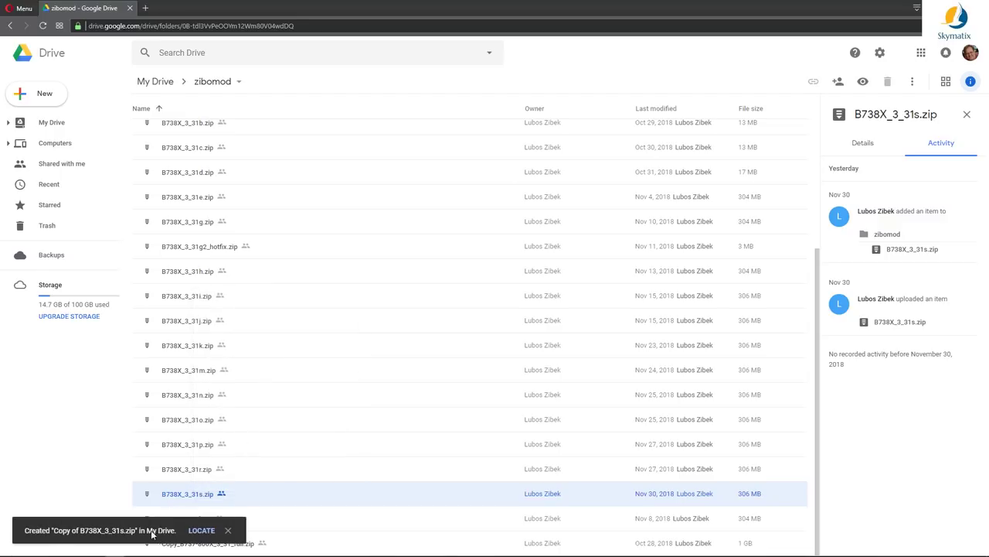
click(200, 532)
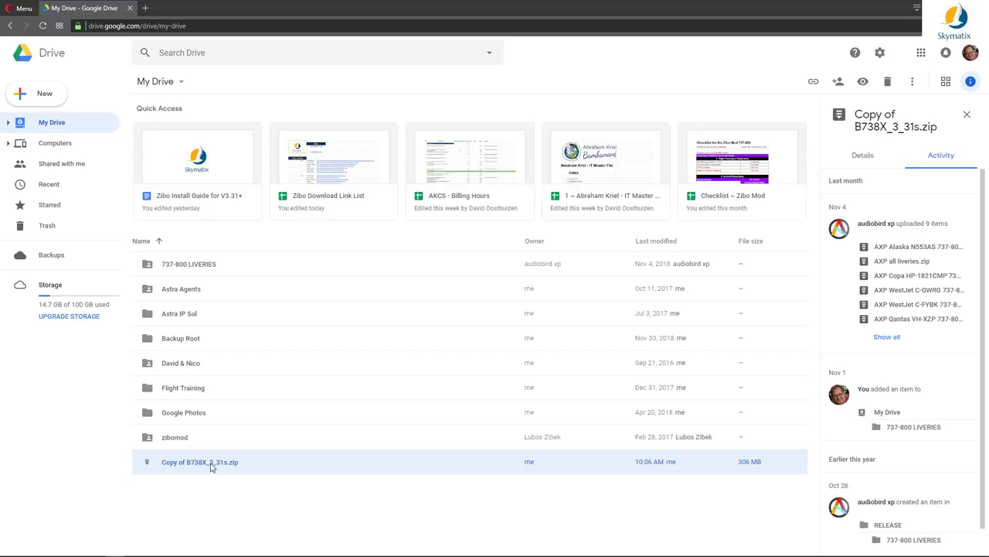
right_click(211, 464)
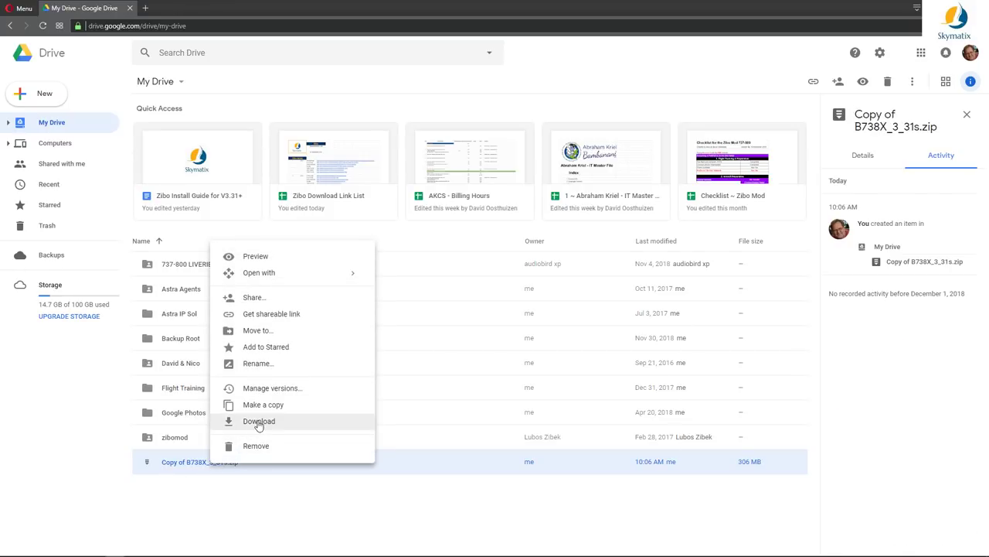
click(257, 516)
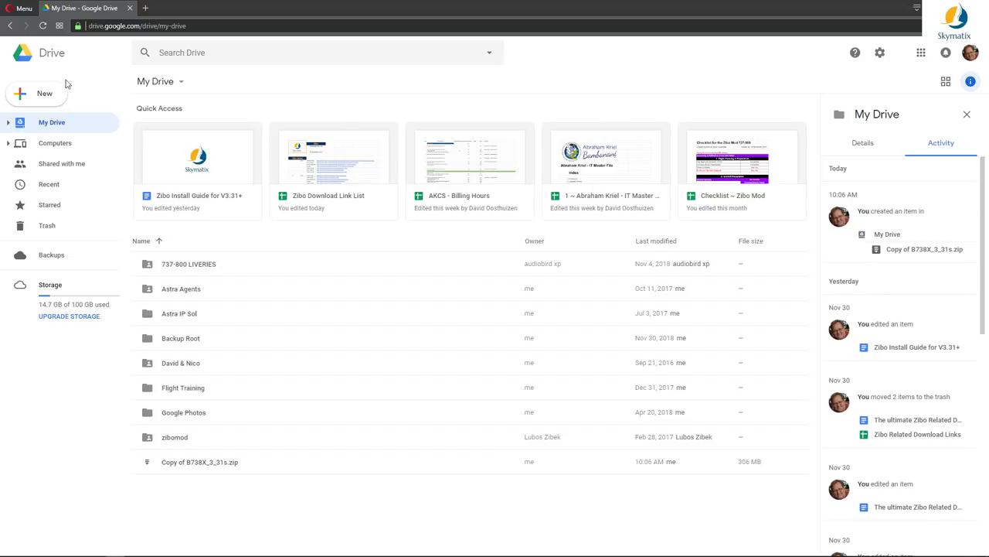
- Return to the zibomod folder and look at its B737-800X folder alongside the install guide's download prerequisites
click(10, 26)
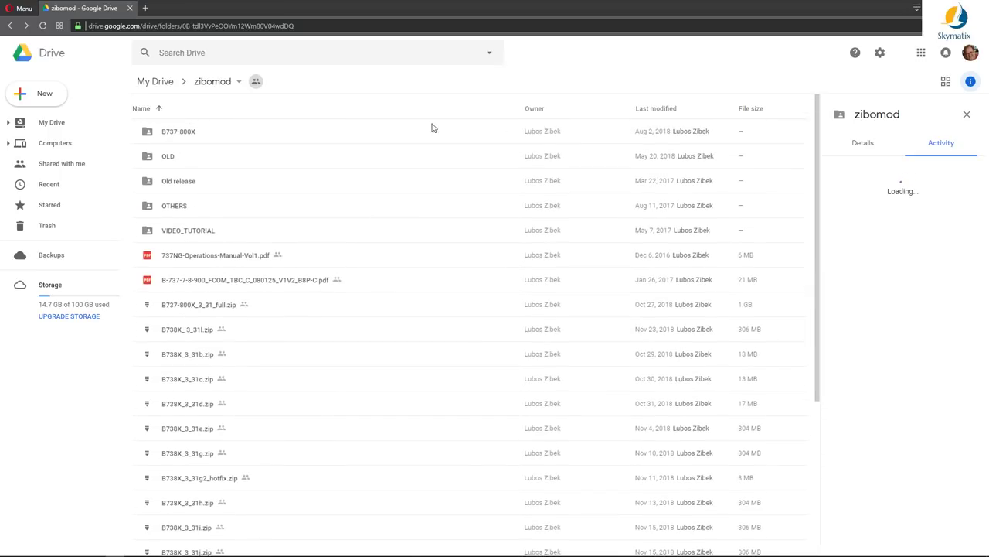
drag(502, 7, 487, 205)
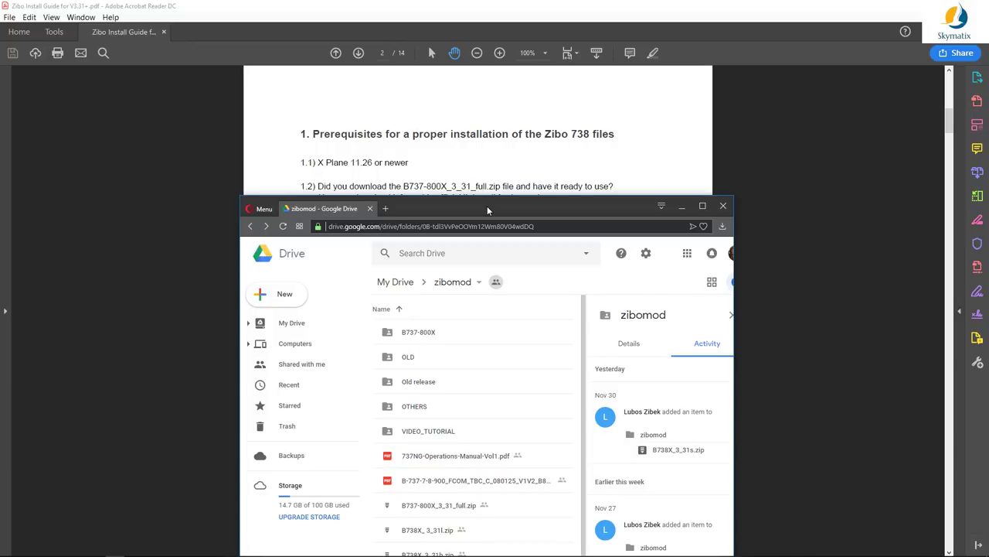
drag(487, 205, 483, 205)
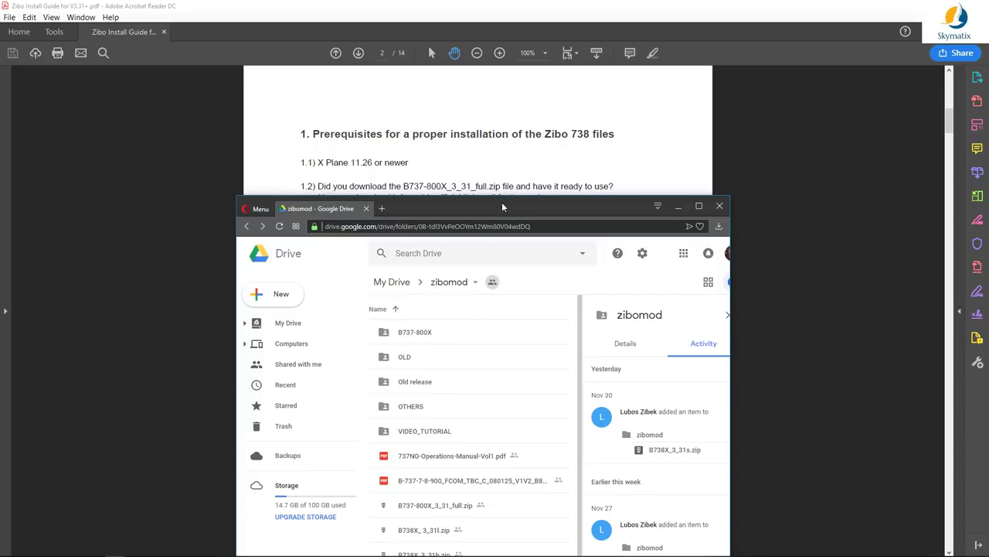
drag(502, 202, 472, 2)
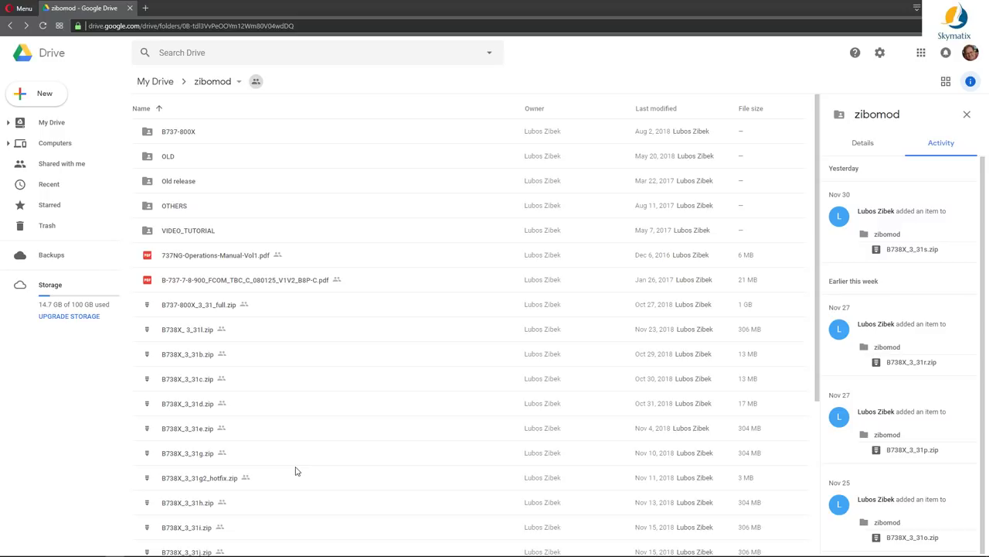
click(197, 132)
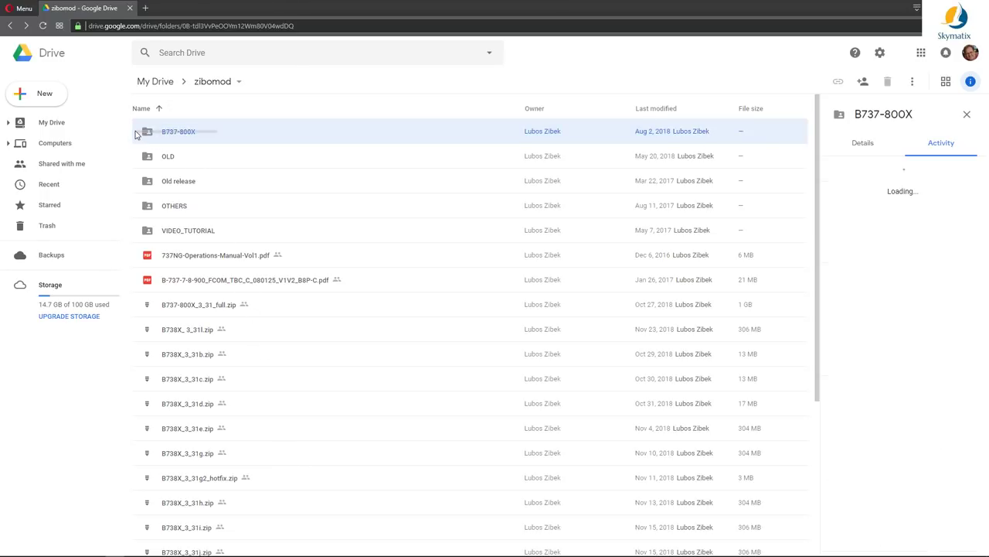
drag(136, 135, 198, 136)
drag(636, 134, 230, 132)
- Download B737-800X_3_31_full.zip from the zibomod folder, accepting the download without a virus scan
drag(167, 312, 195, 313)
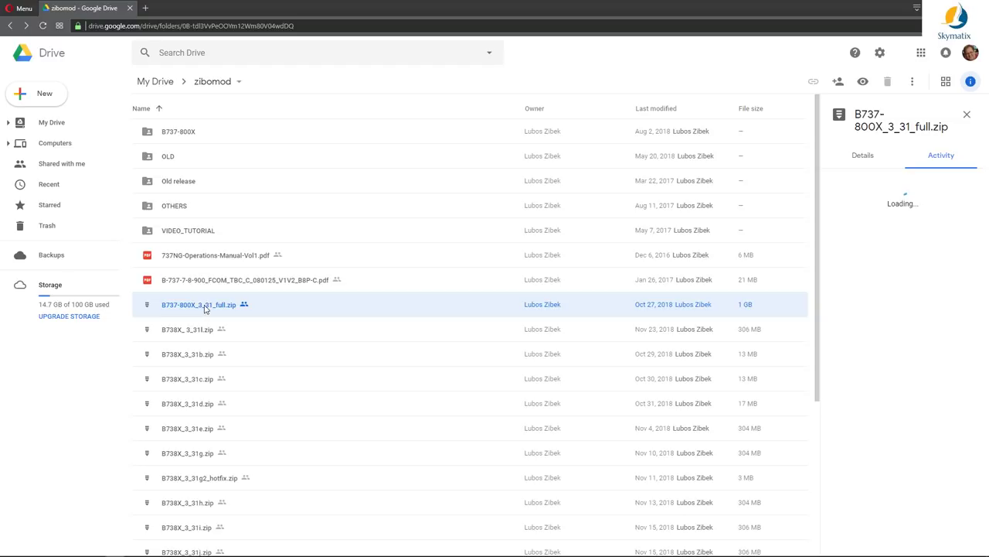
scroll(205, 308, down, 1)
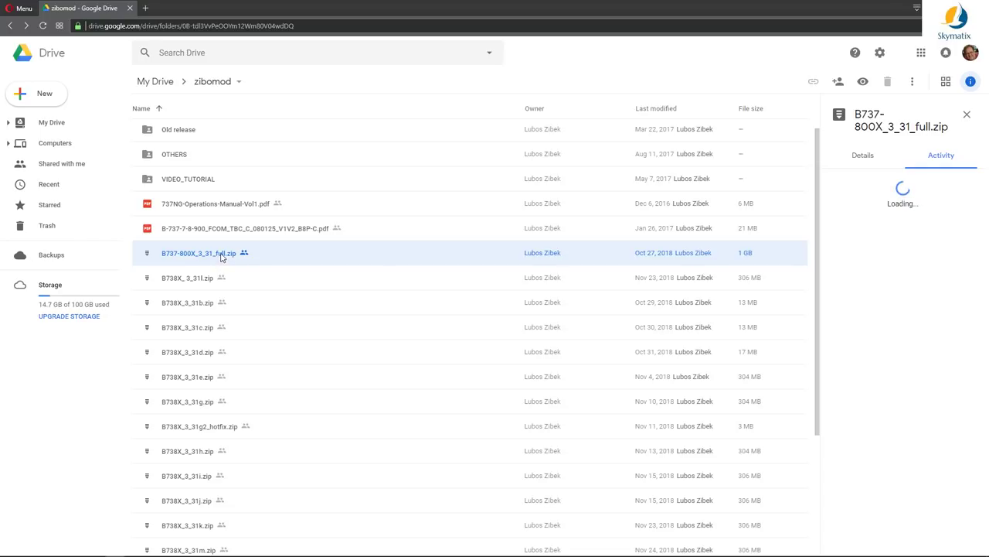
right_click(221, 256)
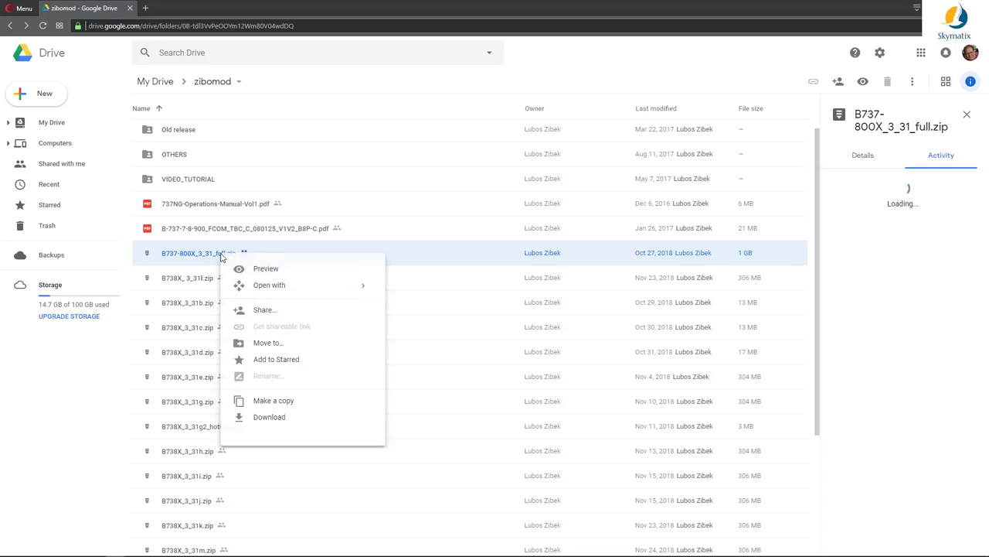
click(261, 418)
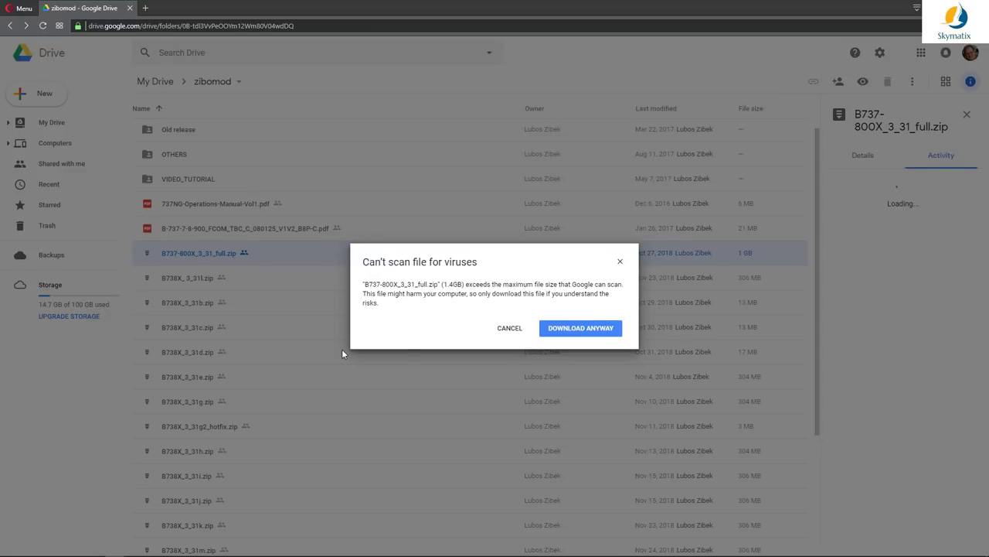
click(579, 329)
scroll(323, 352, down, 1)
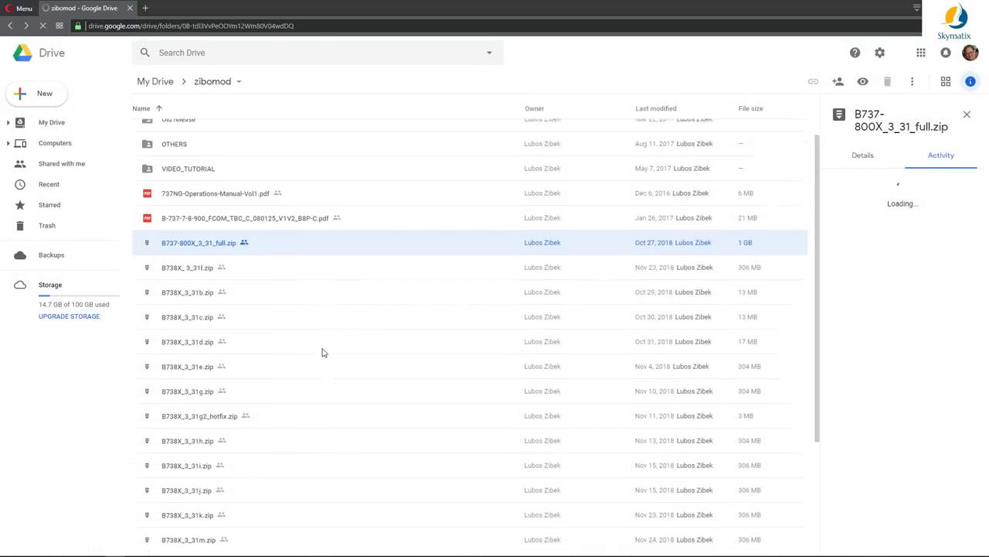
scroll(322, 355, down, 1)
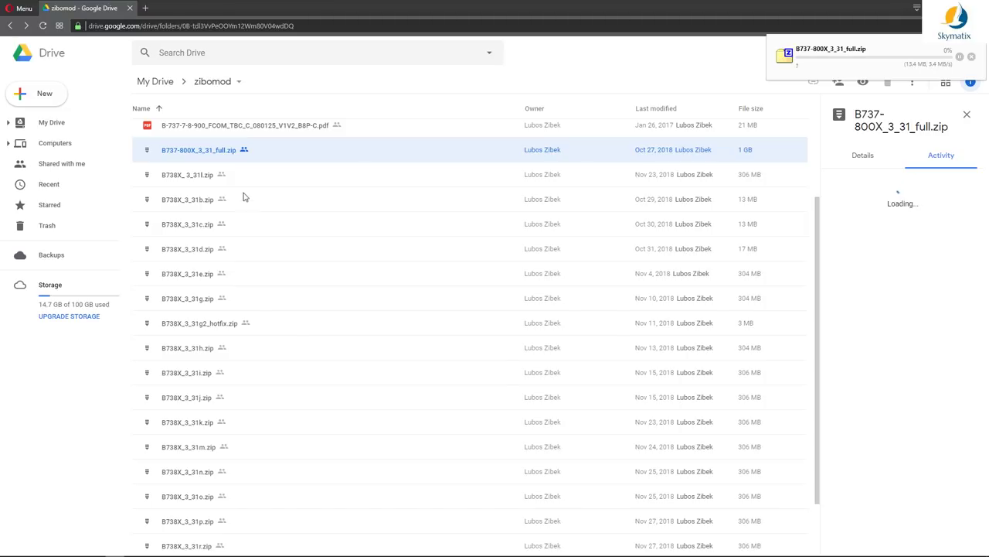
- Check the fix file name in section 1.3 of the install guide and try to download B738X_3_31s.zip from the zibomod folder
drag(351, 124, 501, 317)
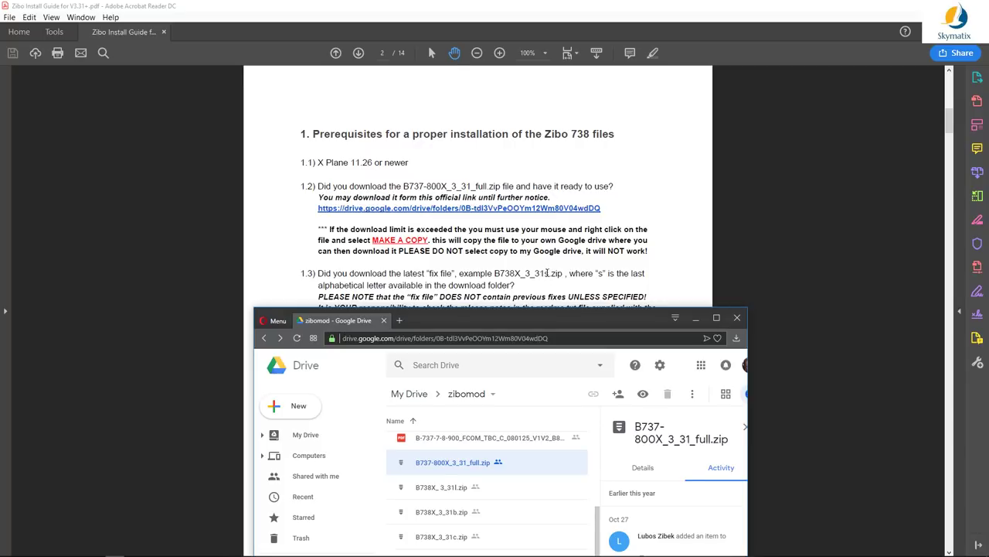
drag(494, 273, 563, 272)
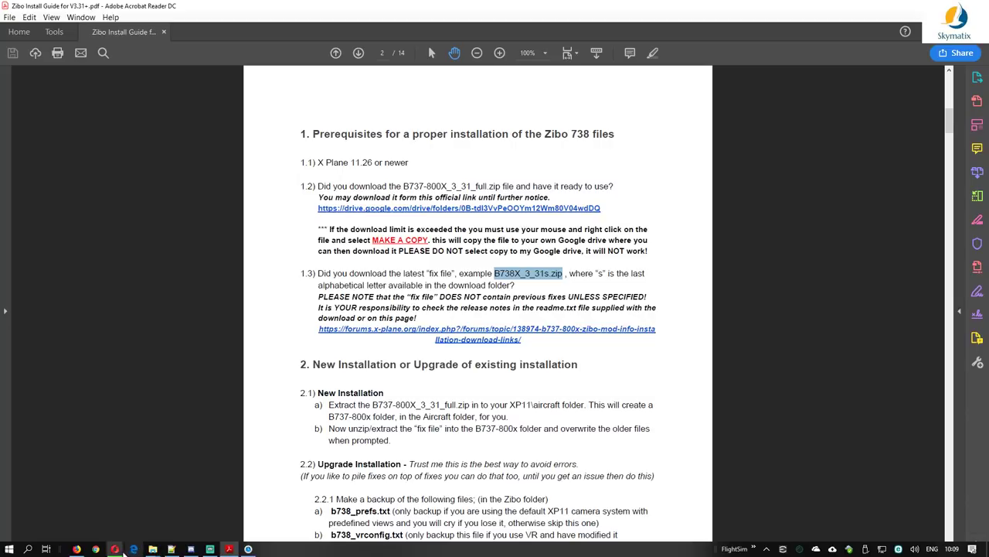
click(115, 549)
double_click(557, 311)
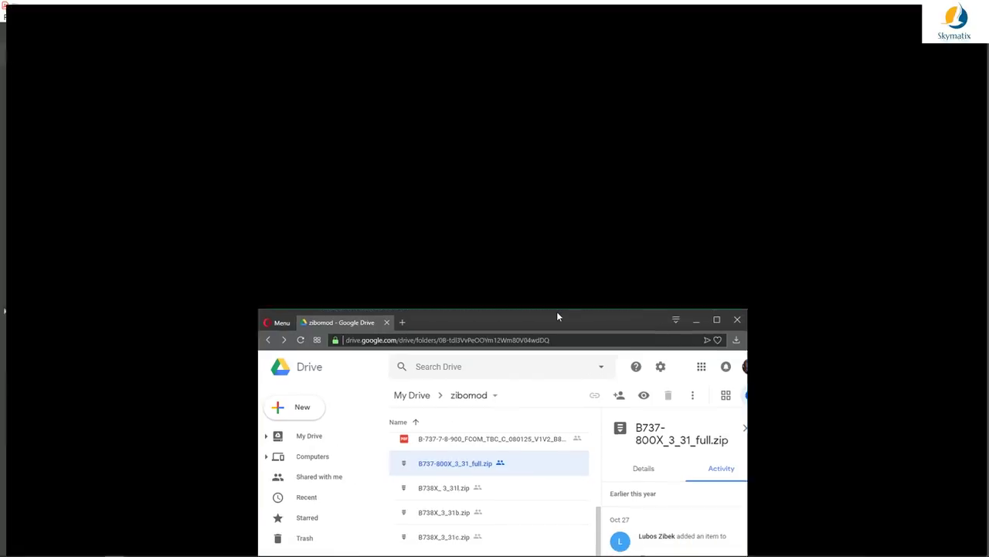
scroll(380, 267, down, 2)
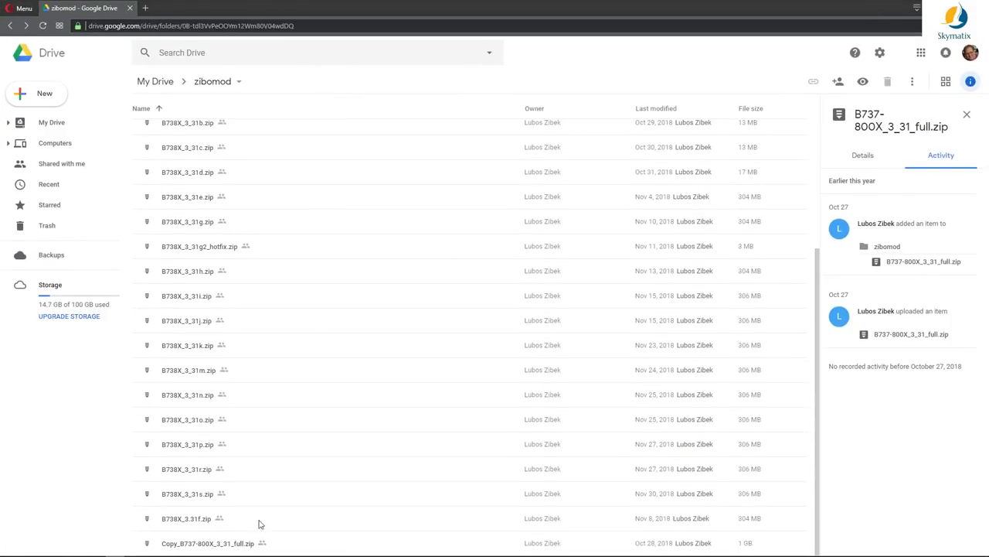
right_click(197, 493)
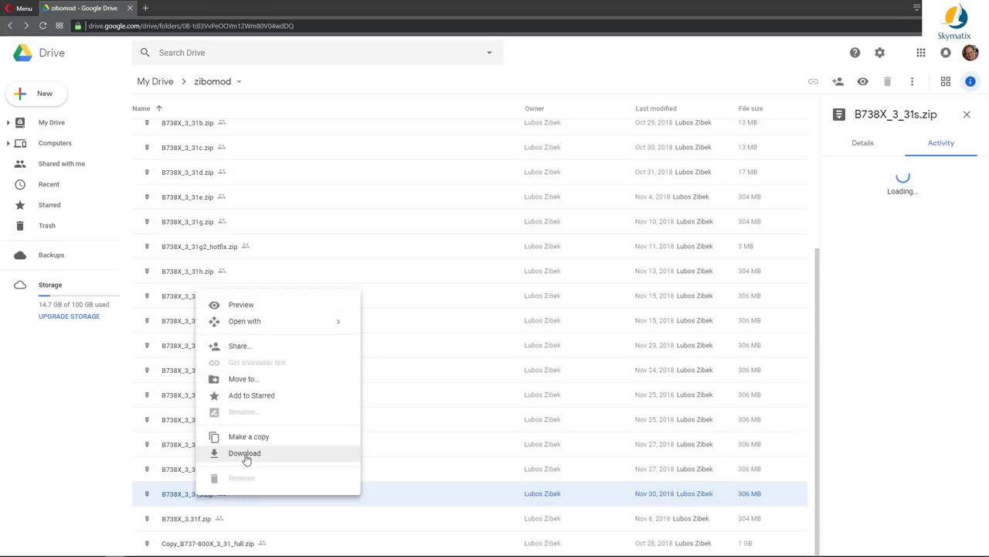
click(244, 454)
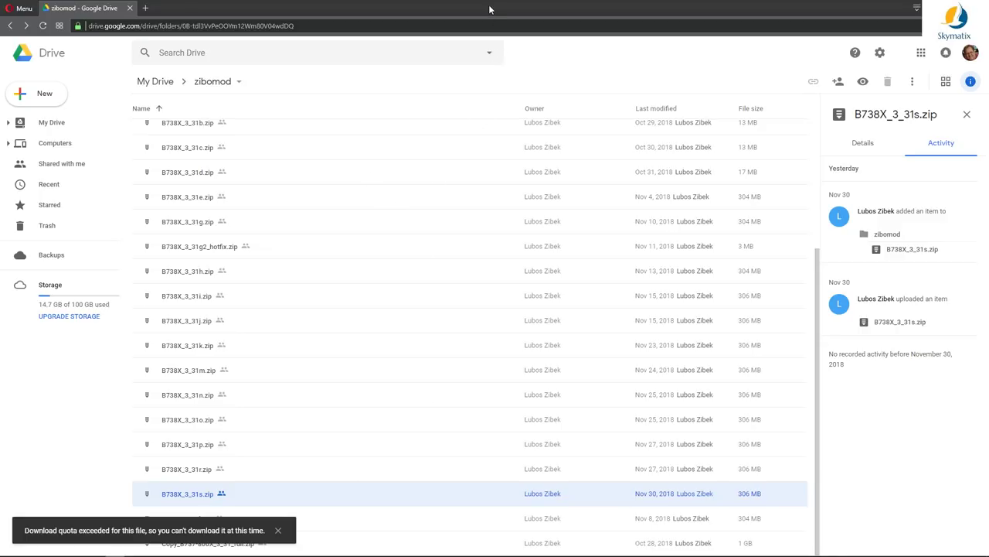
- Switch to the install guide in Adobe Acrobat Reader and review the section 1.3 note, highlighting "UNLESS SPECIFIED!"
key(alt+Tab)
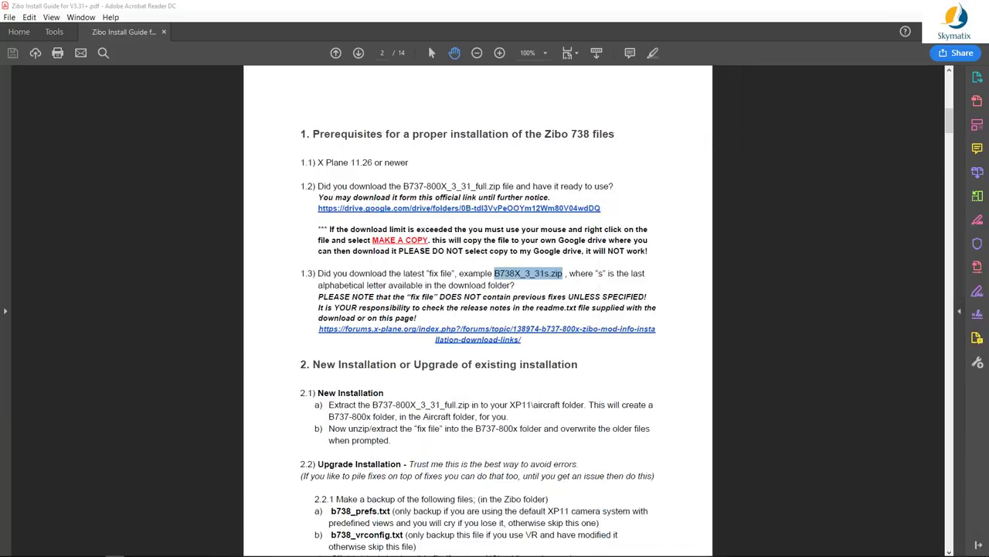
click(715, 287)
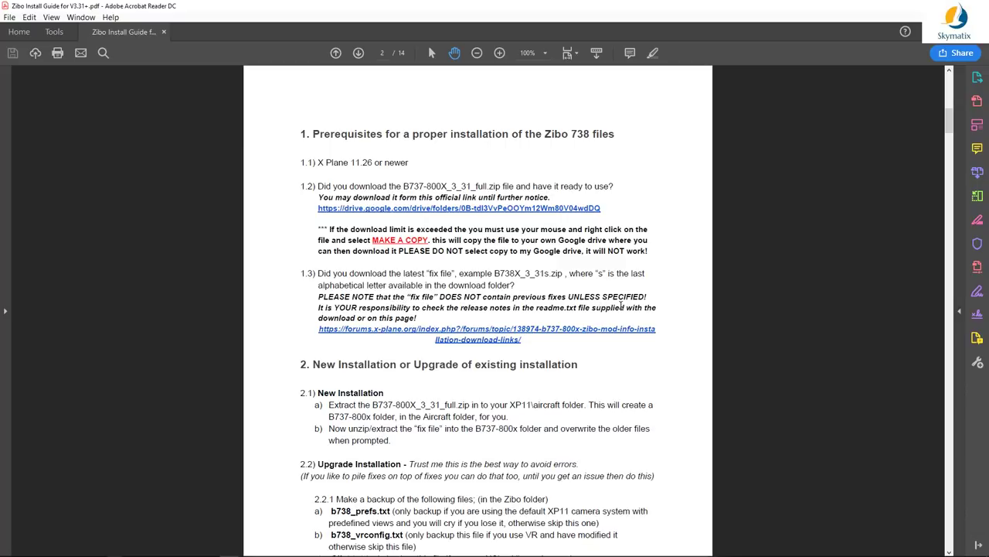
drag(649, 297, 572, 299)
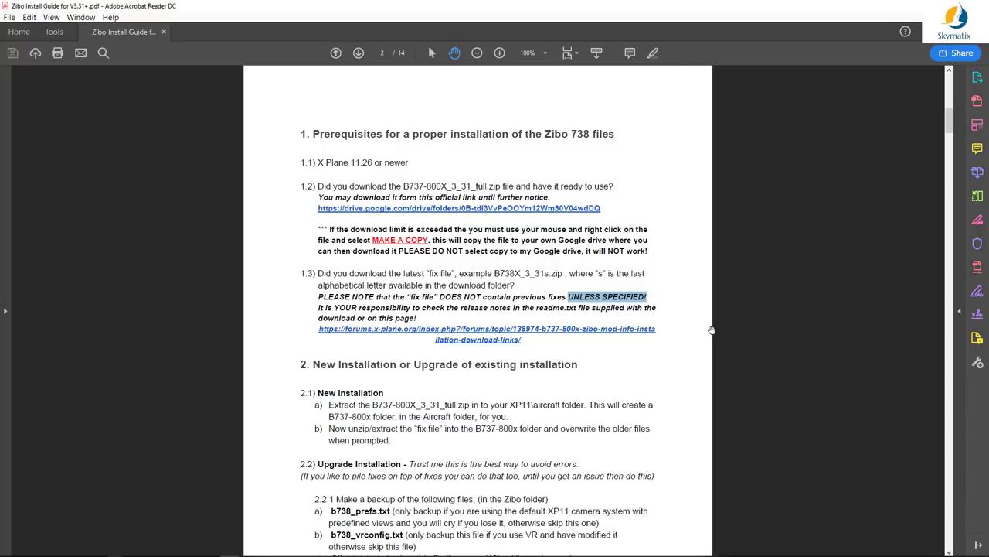
click(646, 366)
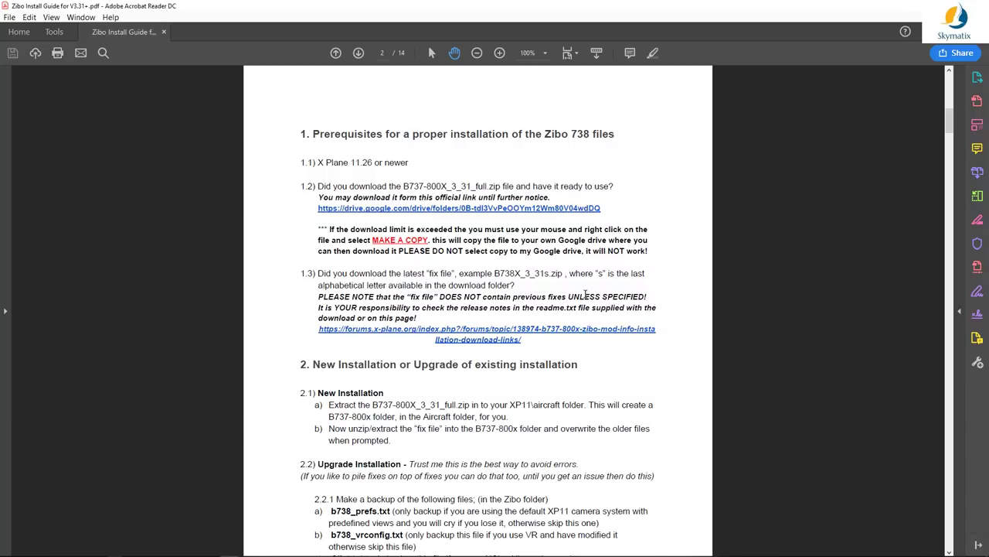
- Open the X-Plane.org forum link from section 1.3 in the browser, show its full address and examine the ZIBO mod post
click(479, 334)
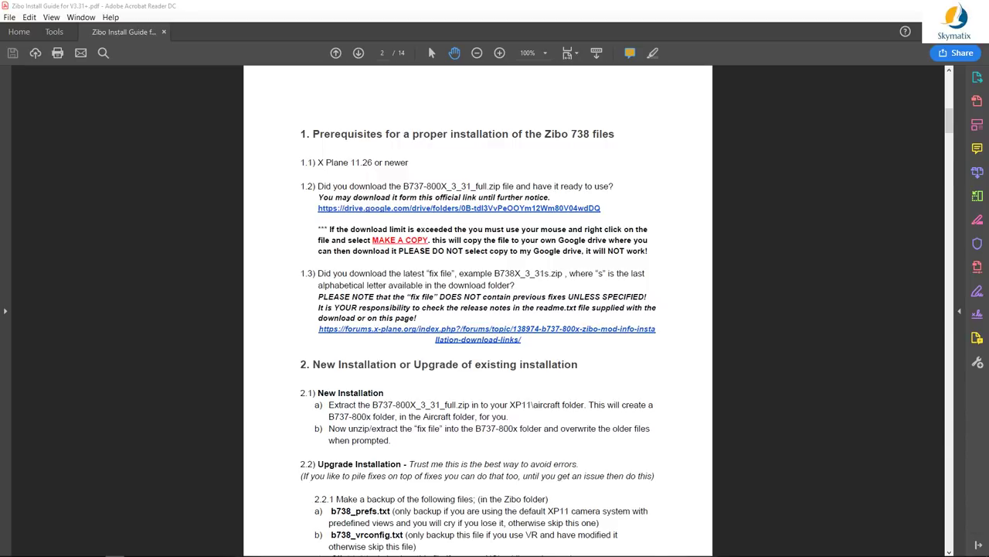
key(alt+Tab)
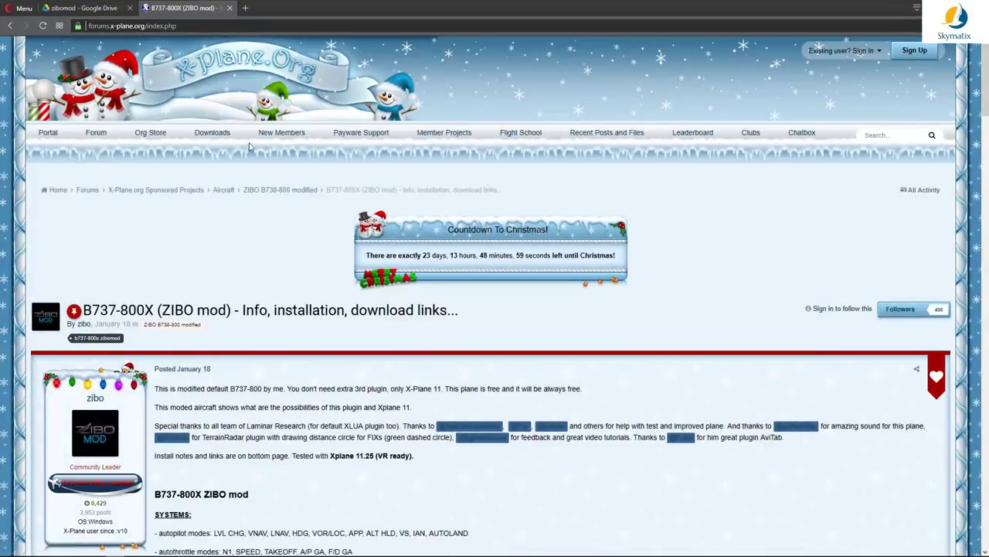
click(183, 27)
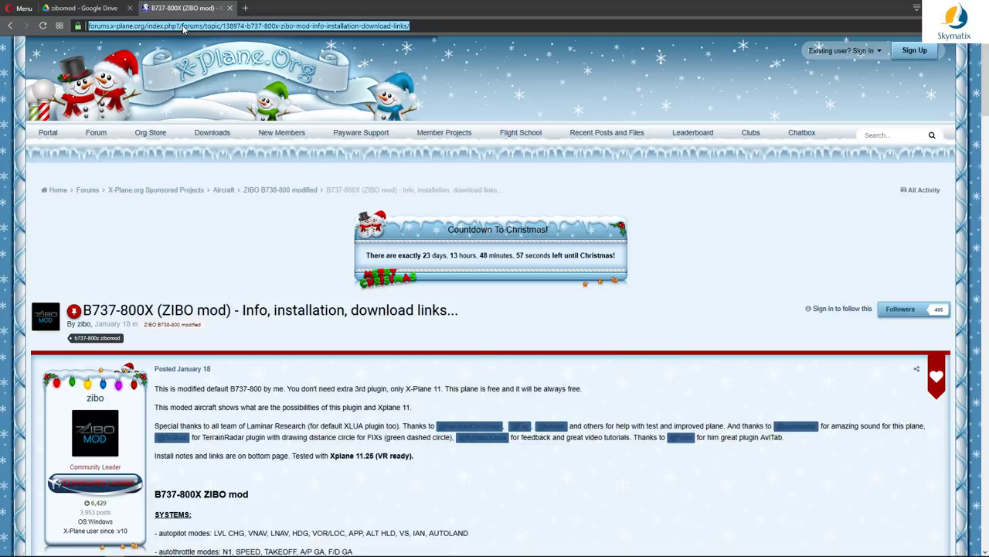
right_click(184, 27)
click(183, 30)
scroll(391, 402, down, 5)
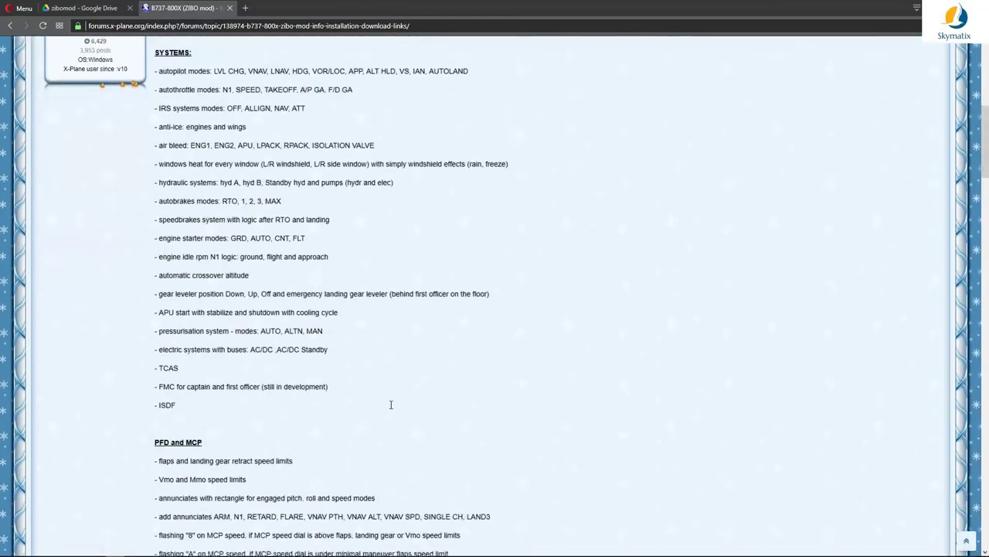
- Find the Release 3.31s notes in the ZIBO mod post and highlight the line listing its included fixes
scroll(391, 404, up, 5)
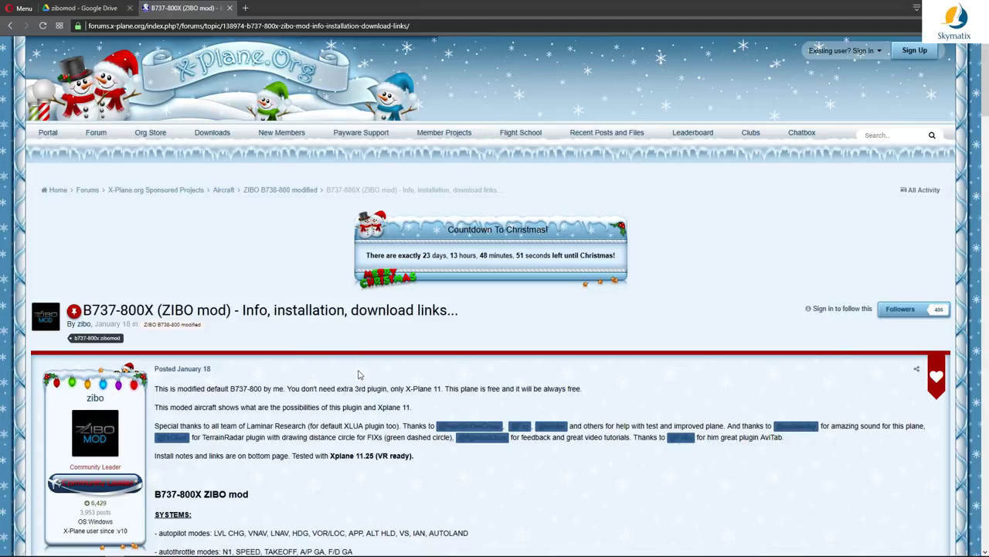
scroll(358, 374, down, 5)
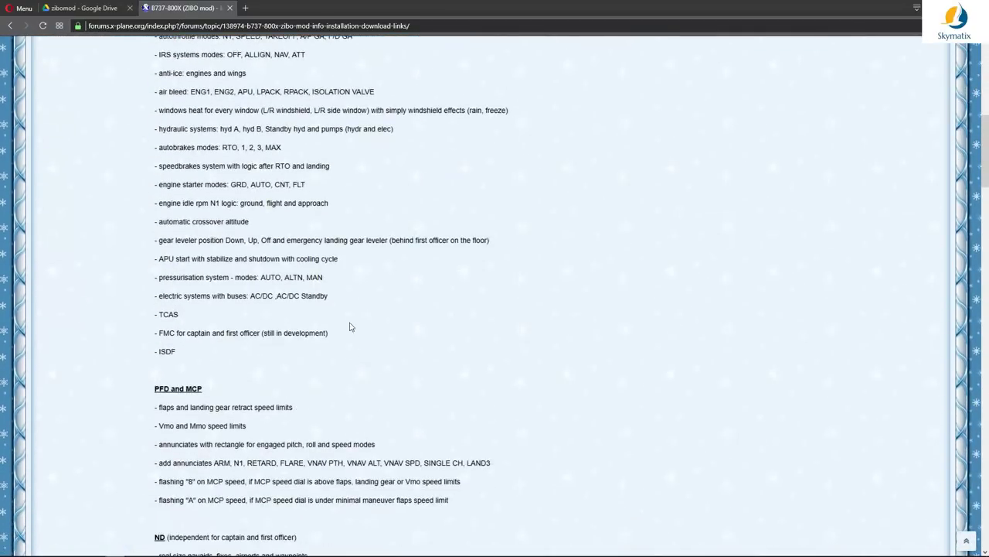
scroll(350, 326, up, 4)
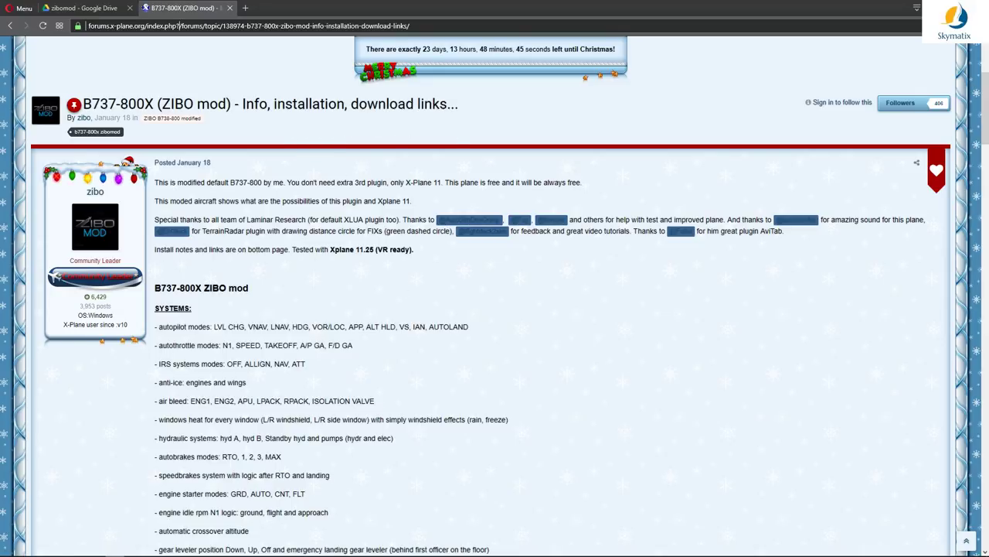
scroll(443, 350, down, 12)
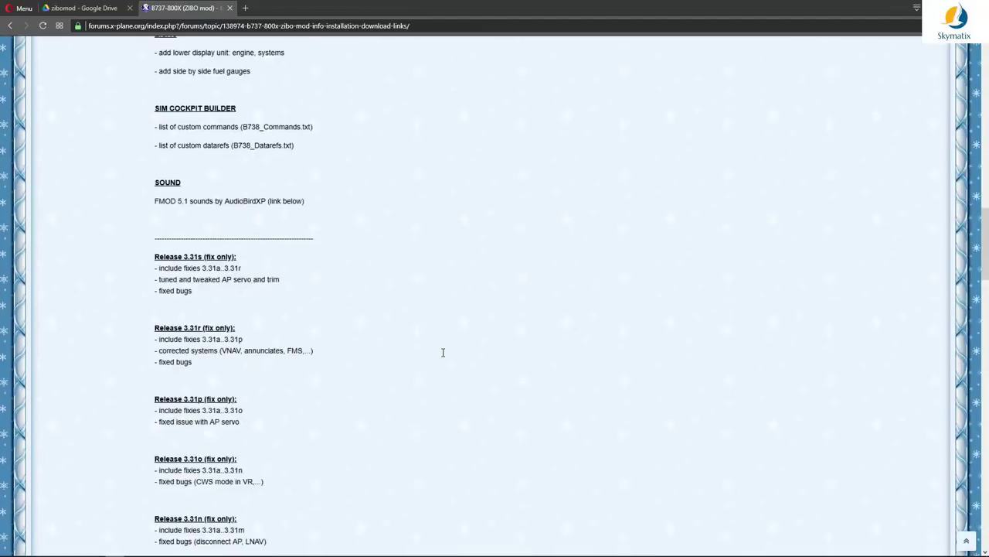
drag(148, 243, 265, 300)
click(157, 252)
click(265, 299)
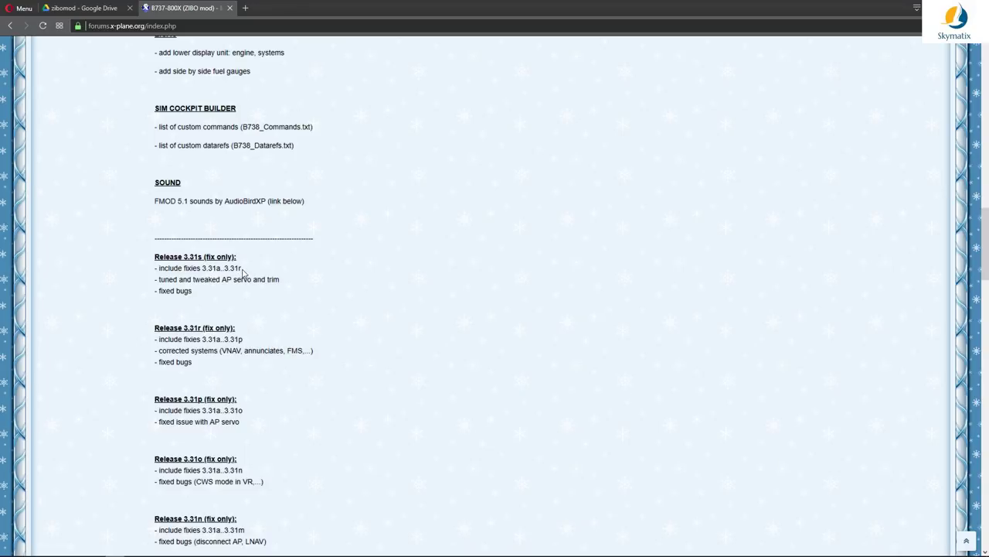
drag(239, 269, 162, 271)
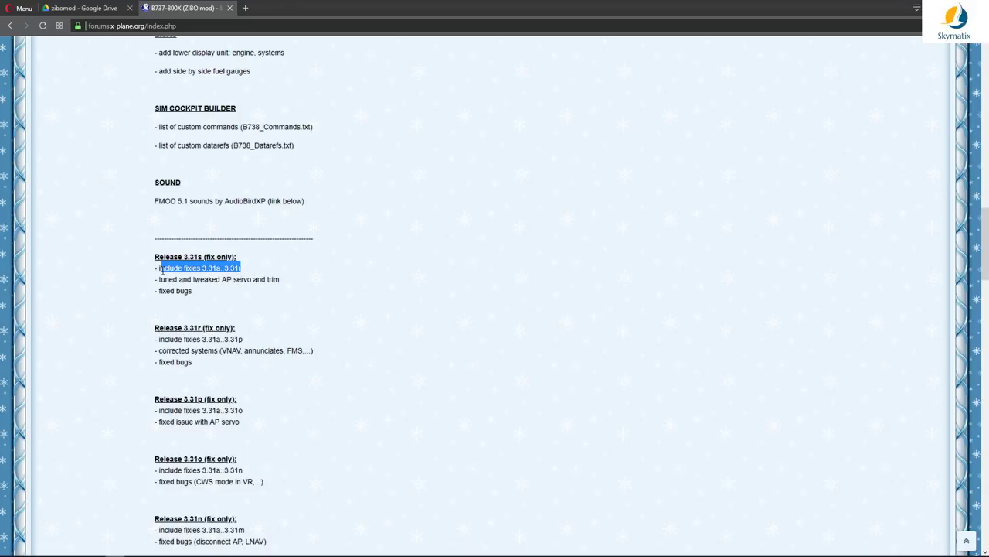
click(215, 278)
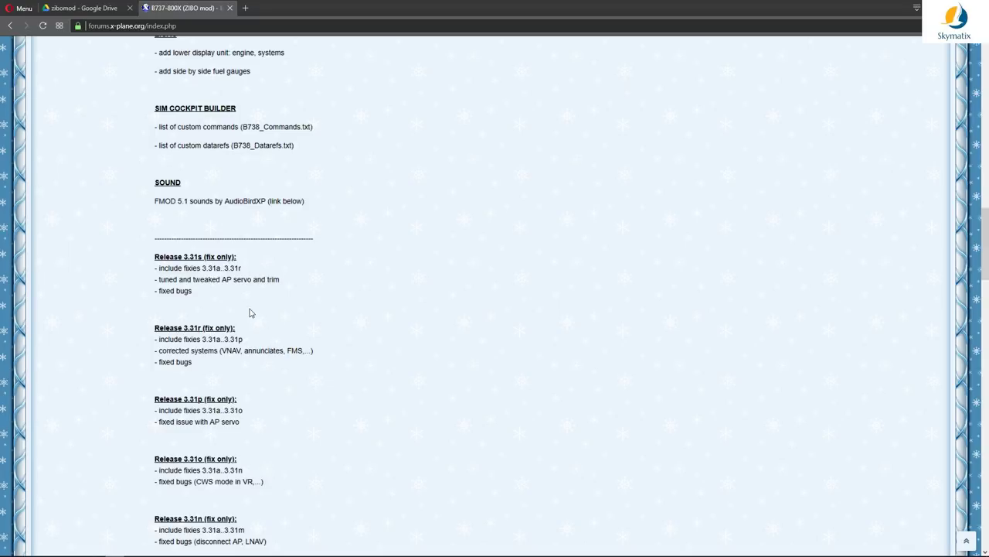
- Review the older fix releases, highlighting the included fixes of Release 3.31e and the complete Release 3.31c and 3.31b entries
scroll(287, 322, down, 2)
scroll(287, 363, down, 5)
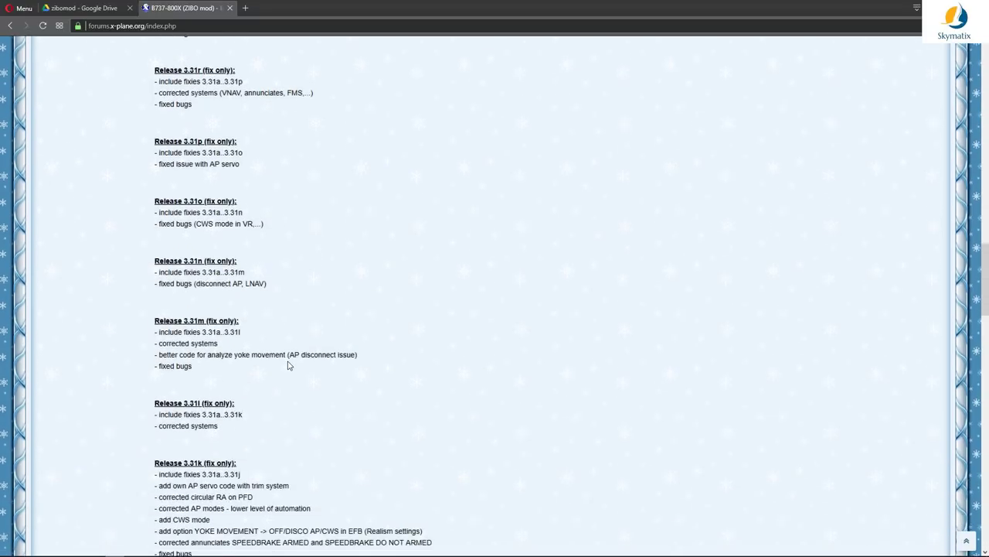
scroll(300, 370, down, 3)
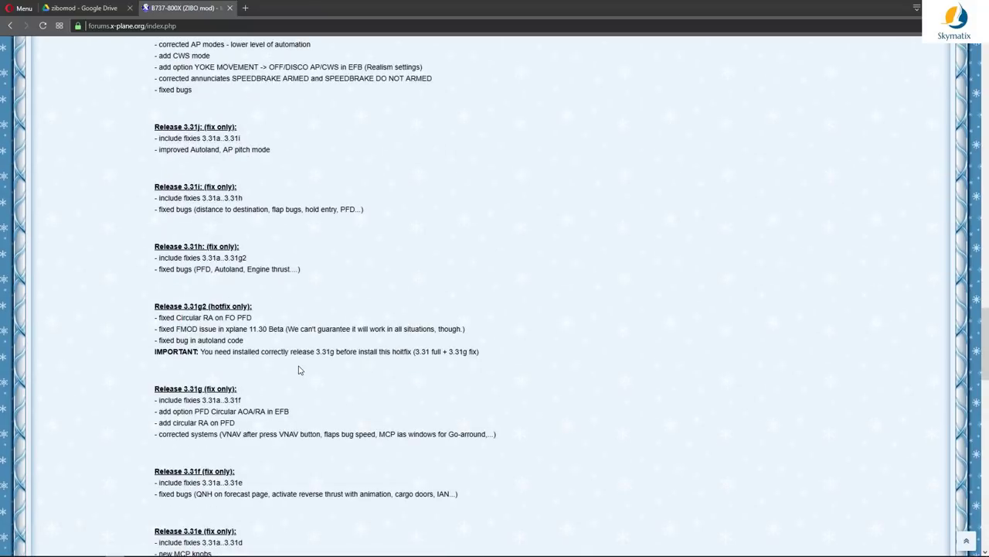
scroll(300, 370, down, 1)
scroll(300, 370, down, 3)
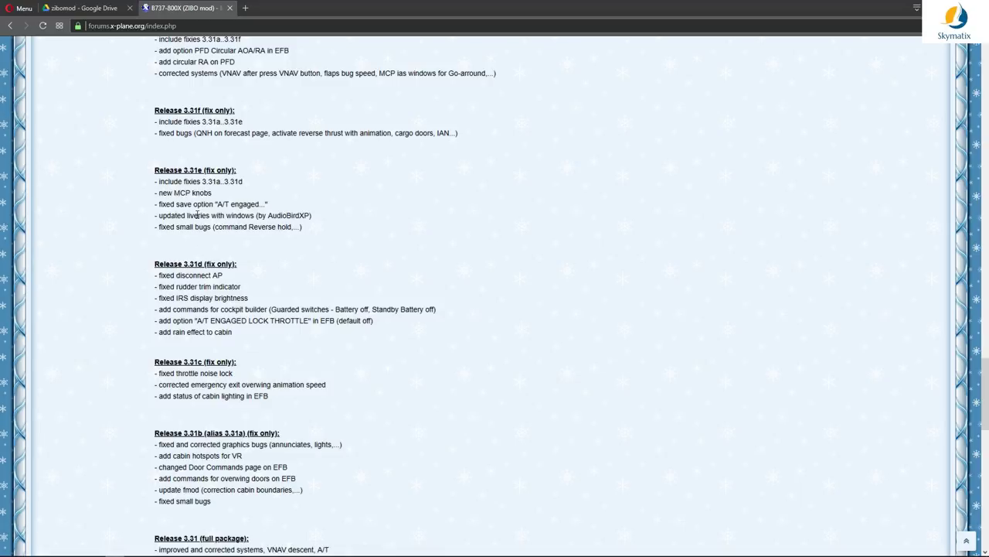
drag(243, 182, 157, 181)
click(219, 276)
drag(211, 502, 155, 362)
click(190, 347)
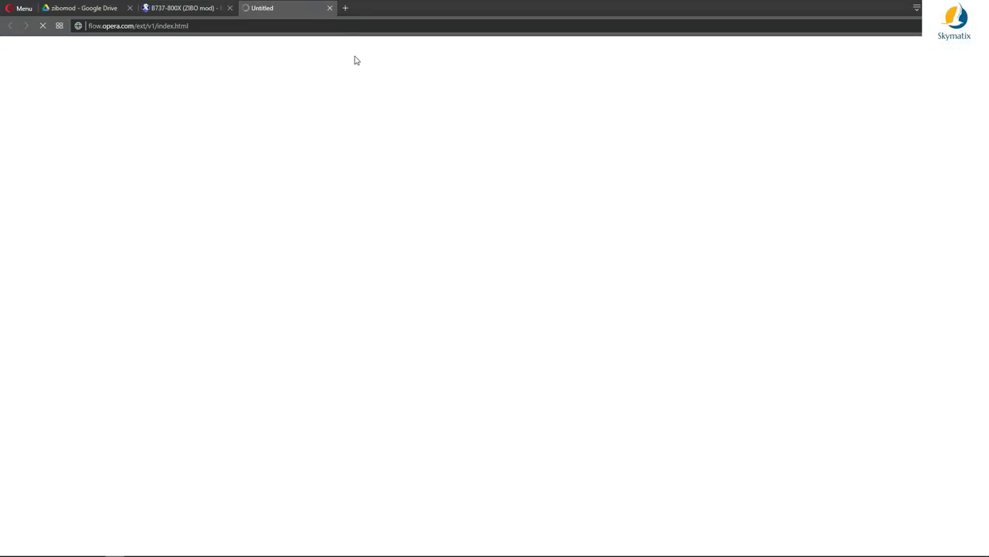
click(328, 7)
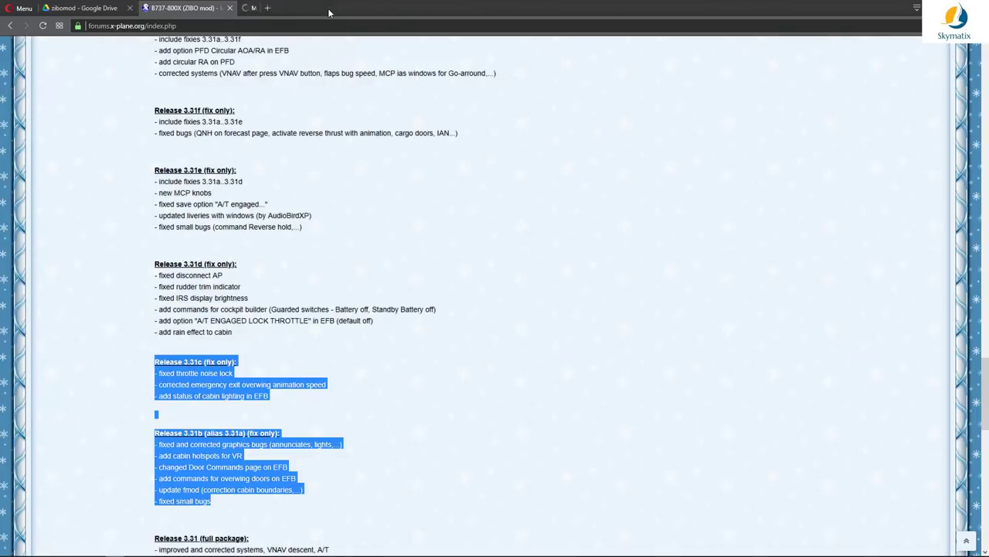
click(263, 365)
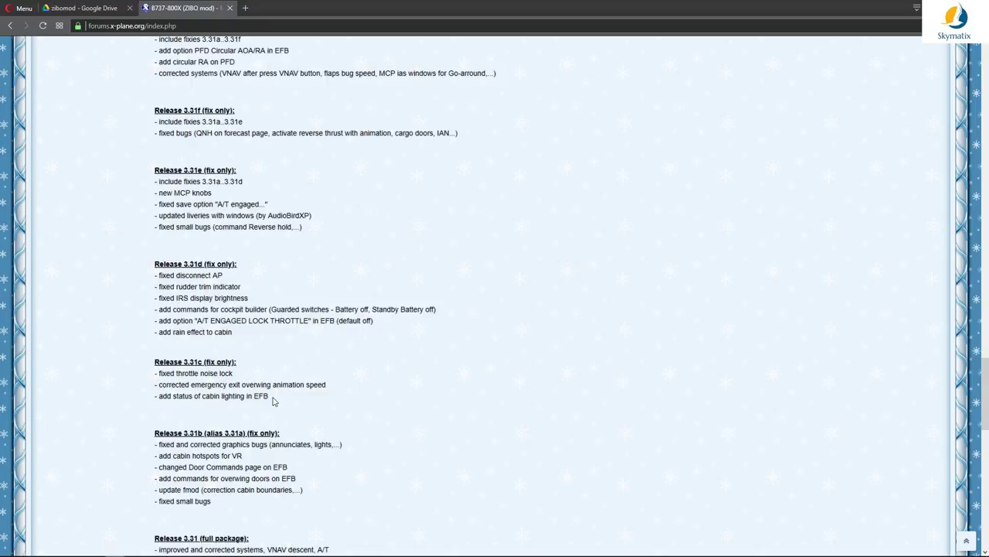
- Return to the Release 3.31s entry and highlight its "include fixies 3.31a..3.31r" line again
scroll(231, 307, up, 3)
scroll(232, 308, up, 8)
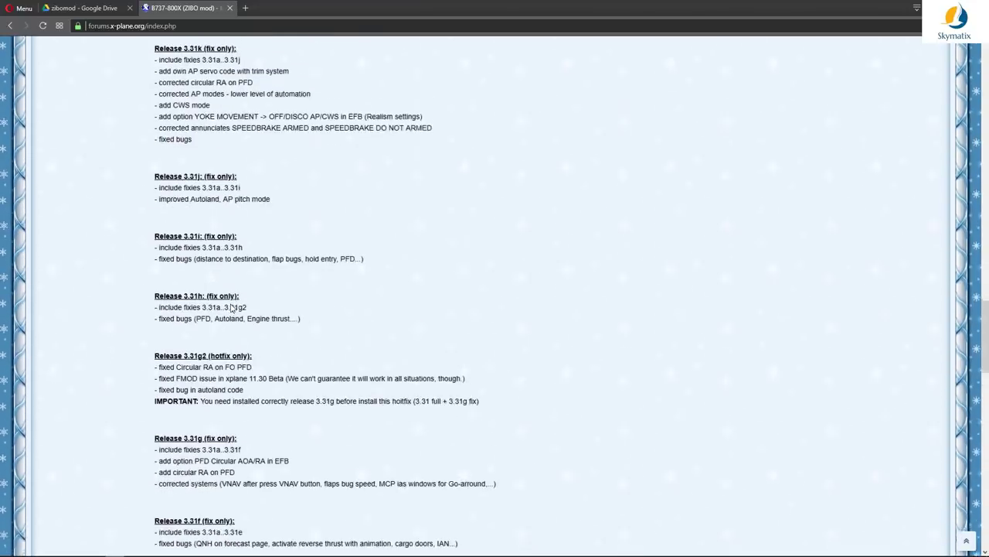
scroll(231, 306, up, 6)
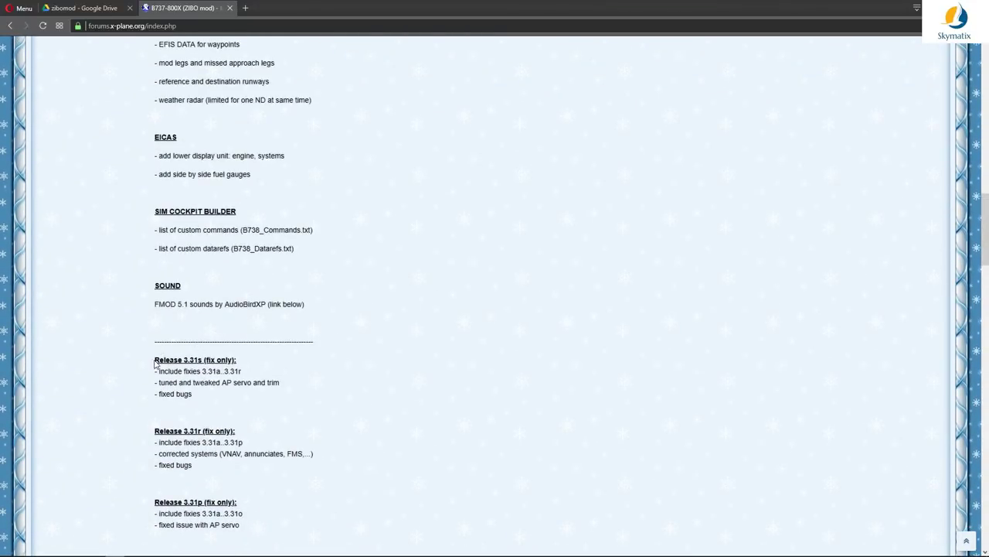
shift+click(155, 361)
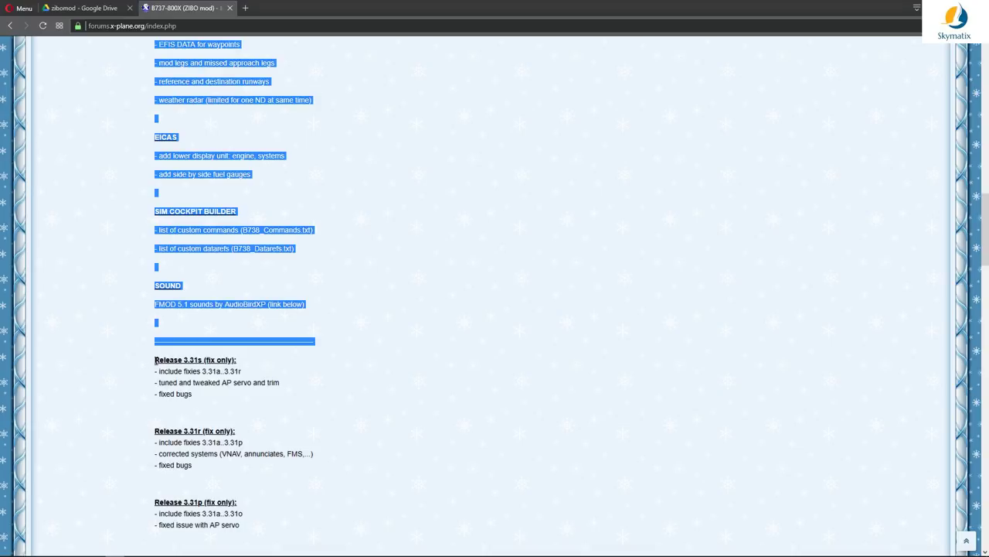
click(155, 361)
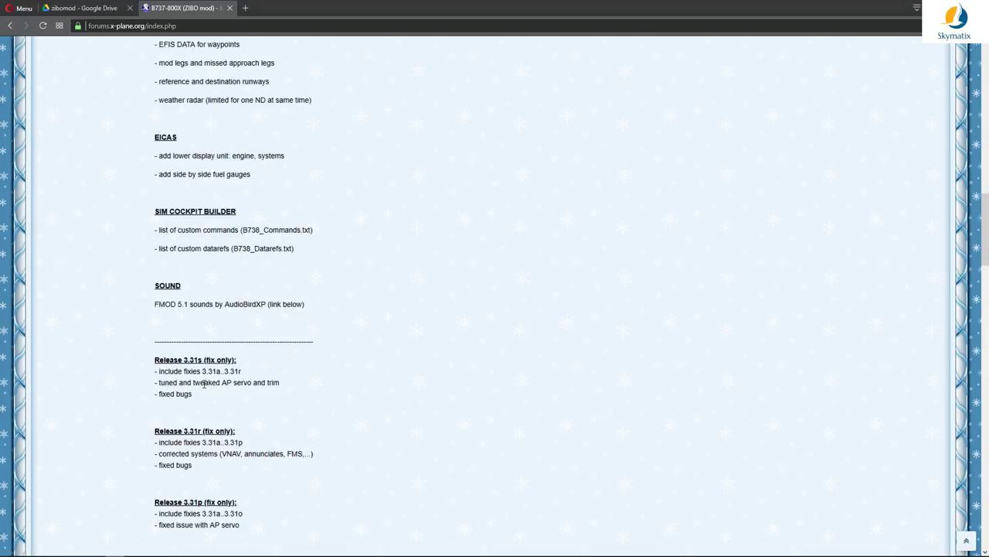
drag(242, 371, 158, 371)
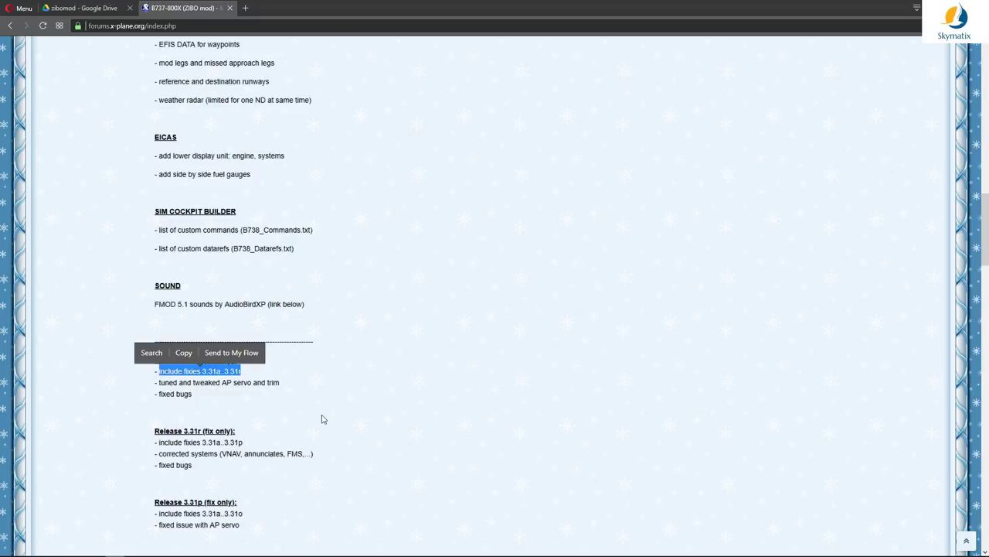
click(313, 303)
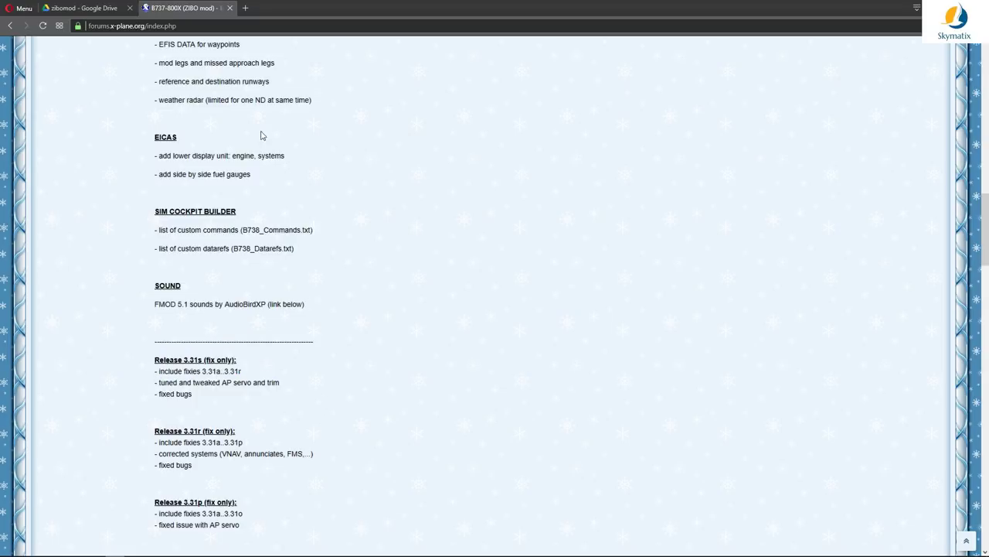
- View the zibomod folder in Google Drive, then switch to Adobe Acrobat Reader and review the guide's New Installation section
click(107, 9)
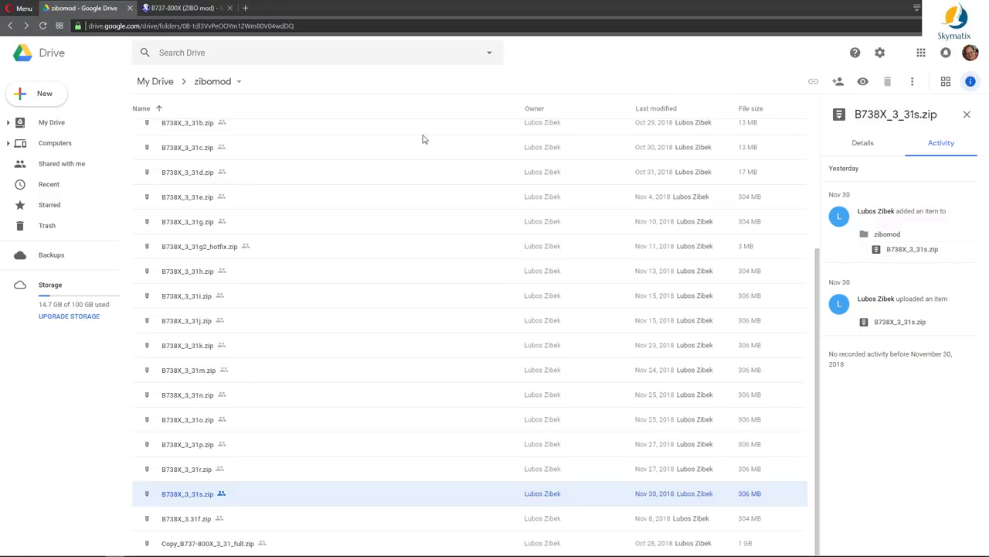
click(657, 4)
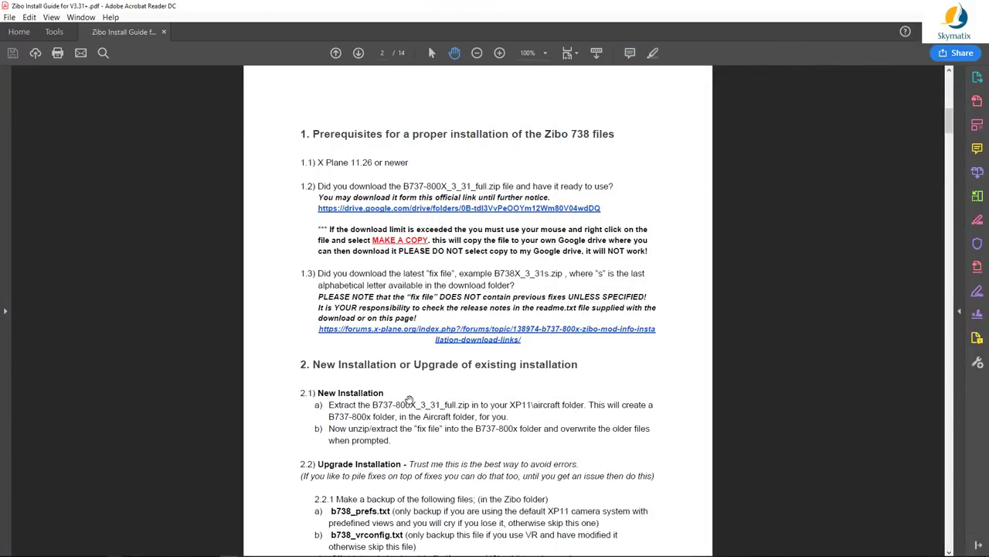
scroll(410, 400, down, 1)
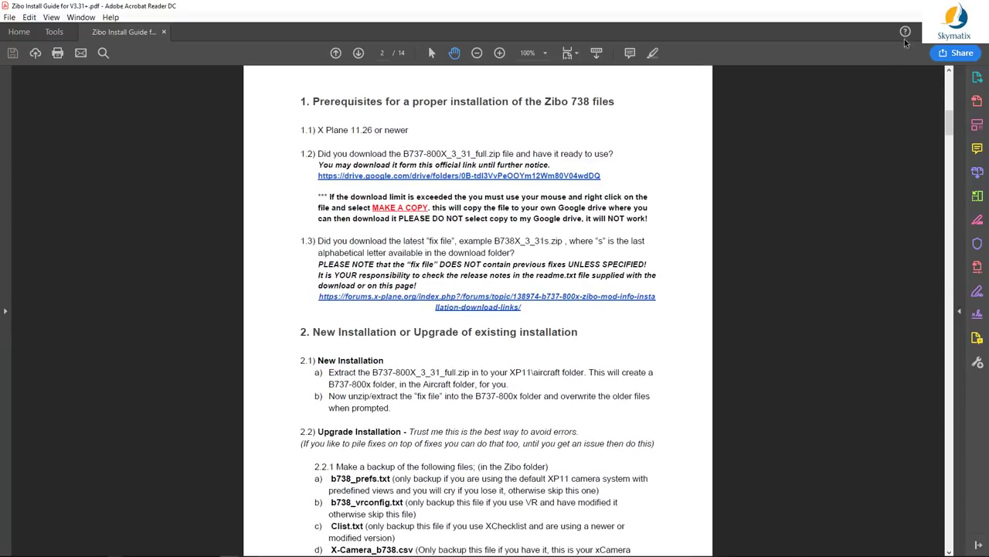
click(919, 6)
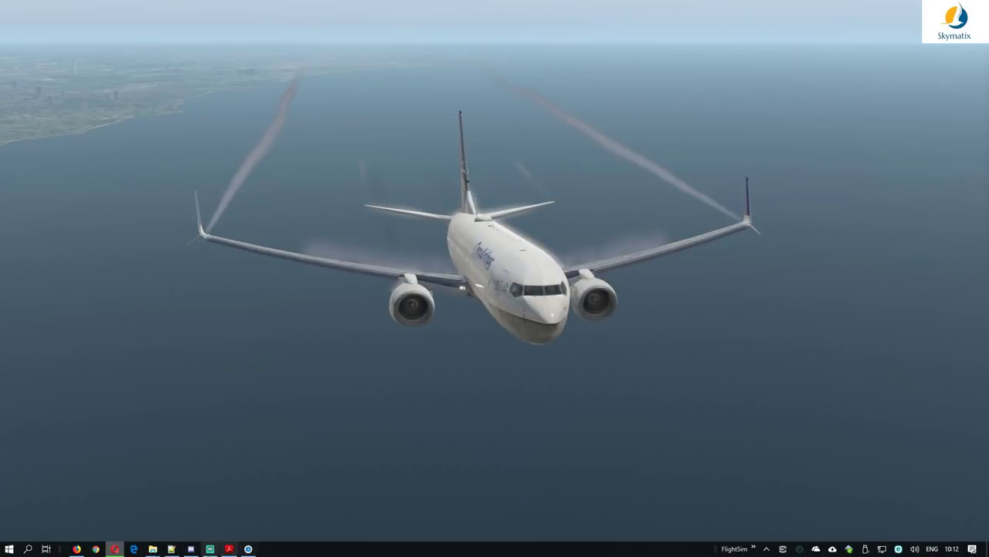
- Switch to the Downloads folder in File Explorer and check the download of B737-800X_3_31_full.zip
mouse_move(152, 549)
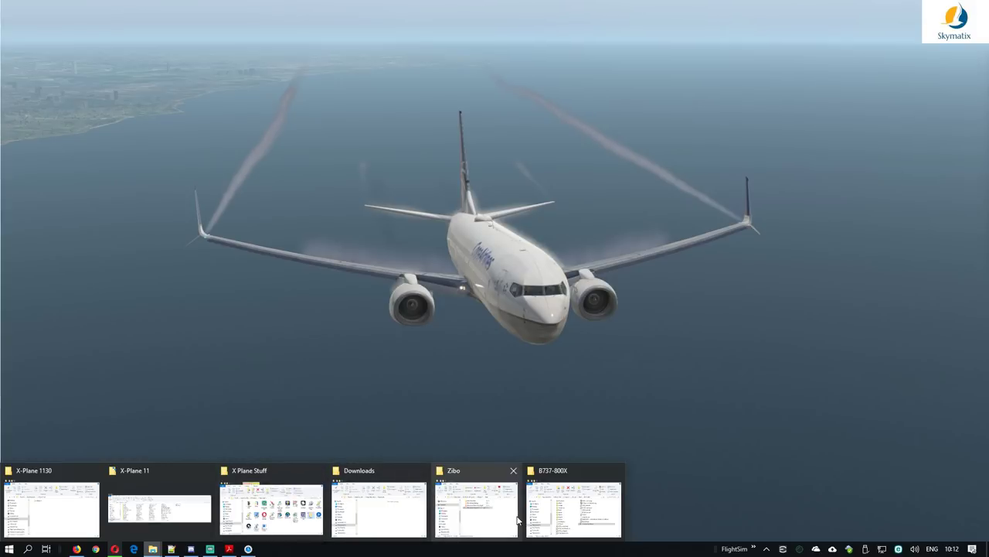
click(375, 508)
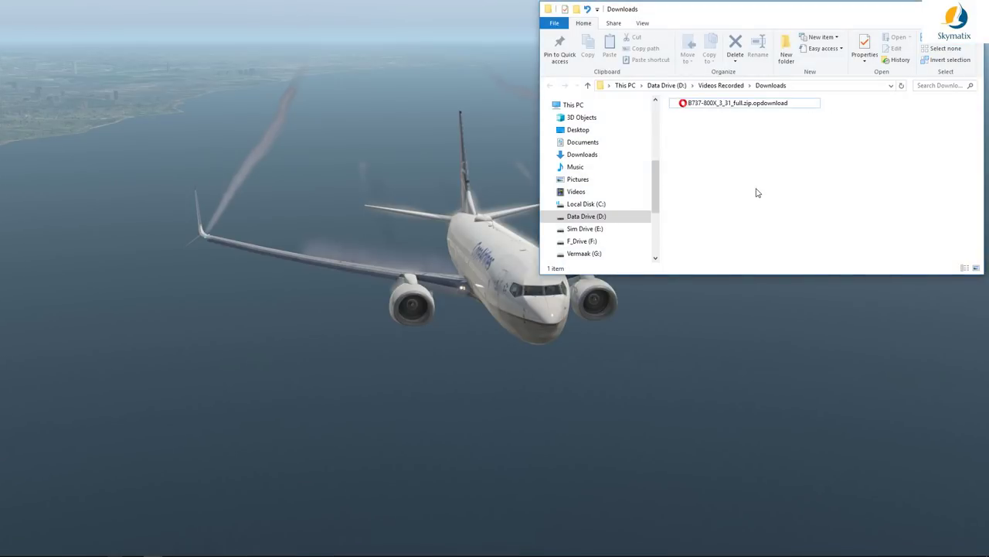
mouse_move(269, 550)
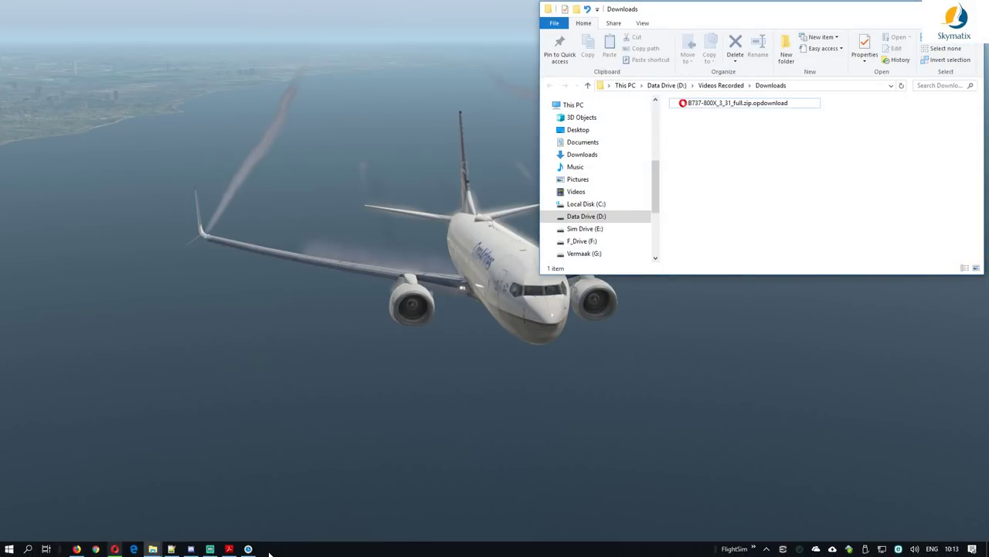
click(114, 549)
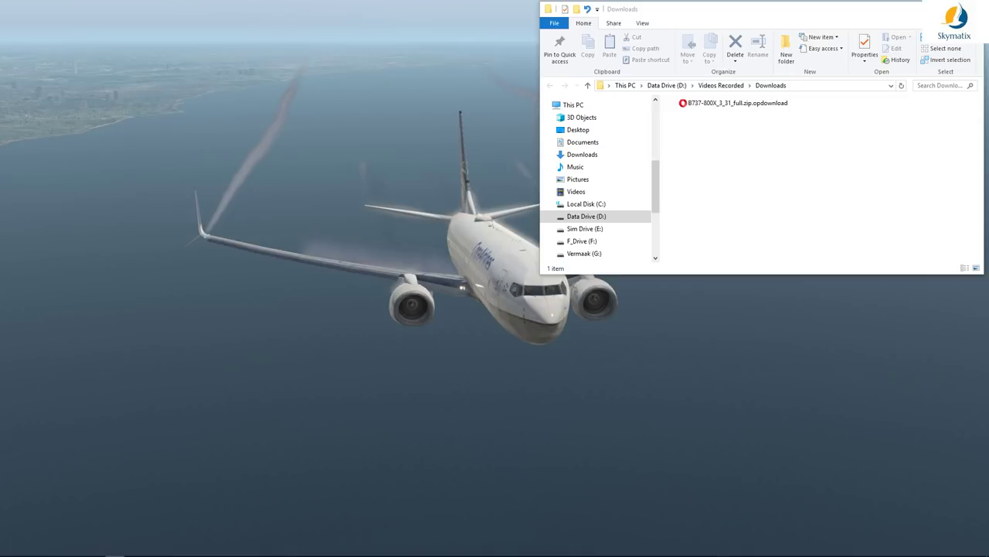
mouse_move(293, 555)
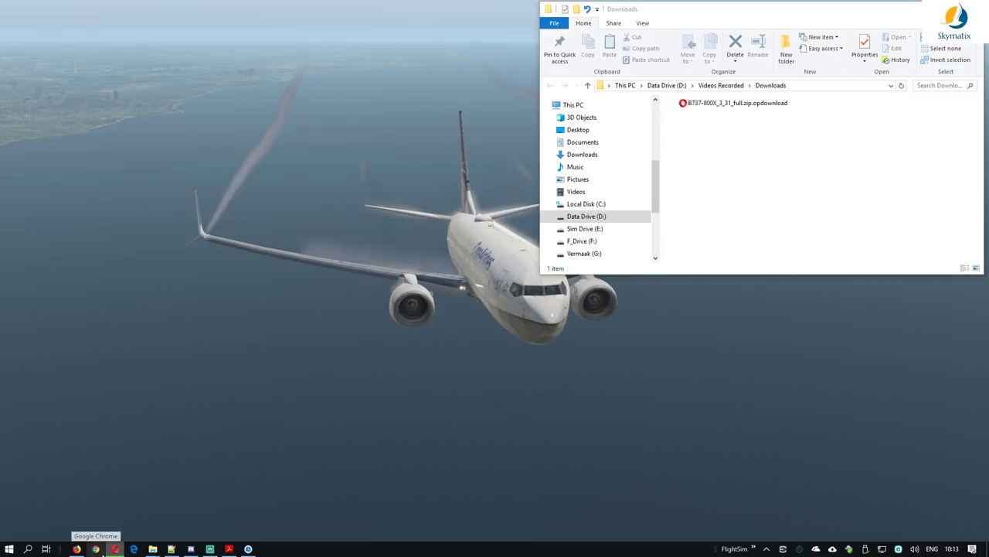
mouse_move(152, 551)
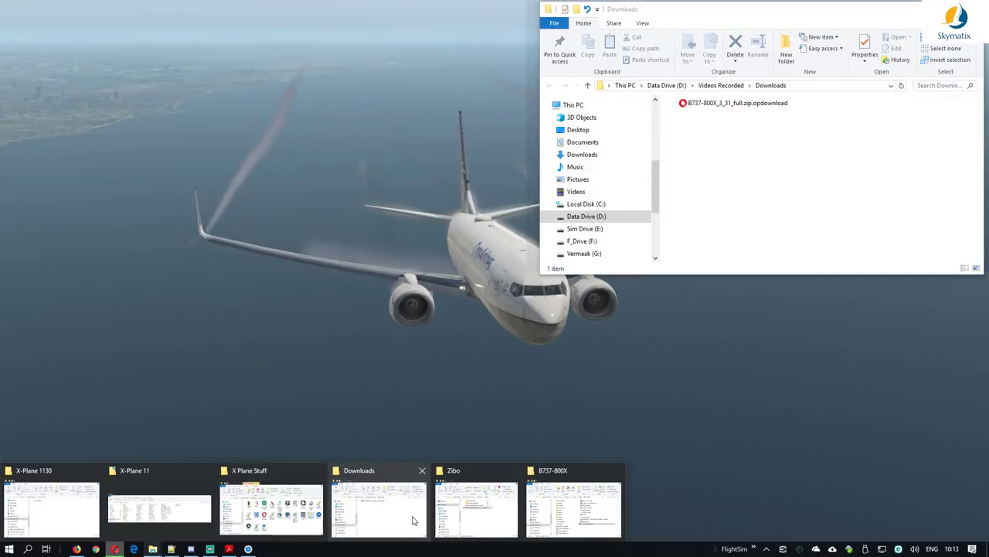
click(414, 520)
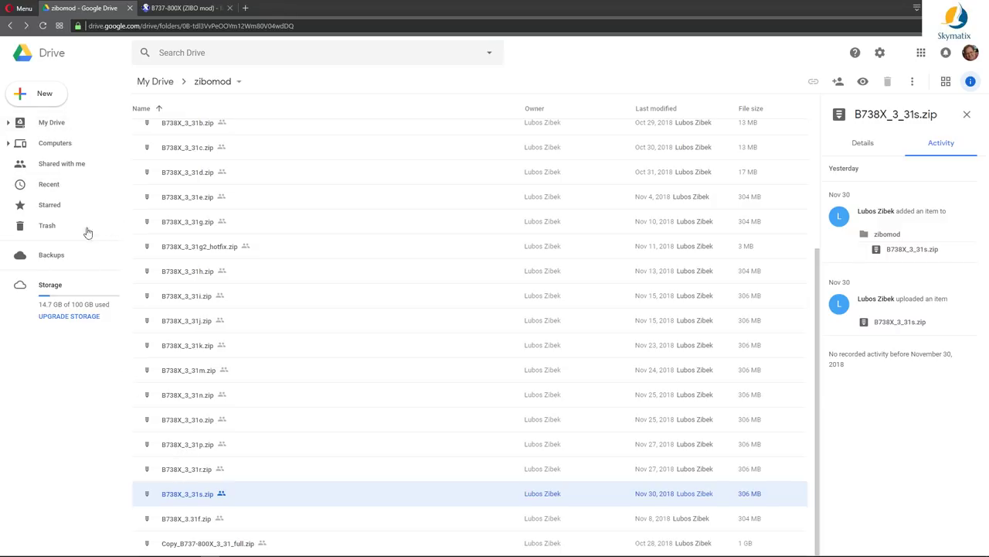
- Remove Copy of B738X_3_31s.zip from My Drive in Google Drive and open the zibomod folder at its fix files
click(40, 128)
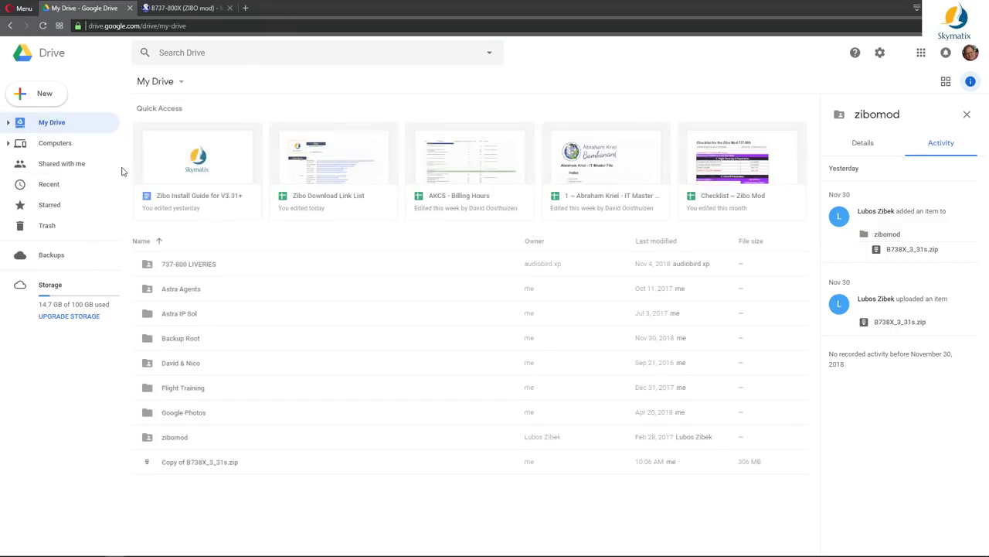
click(199, 463)
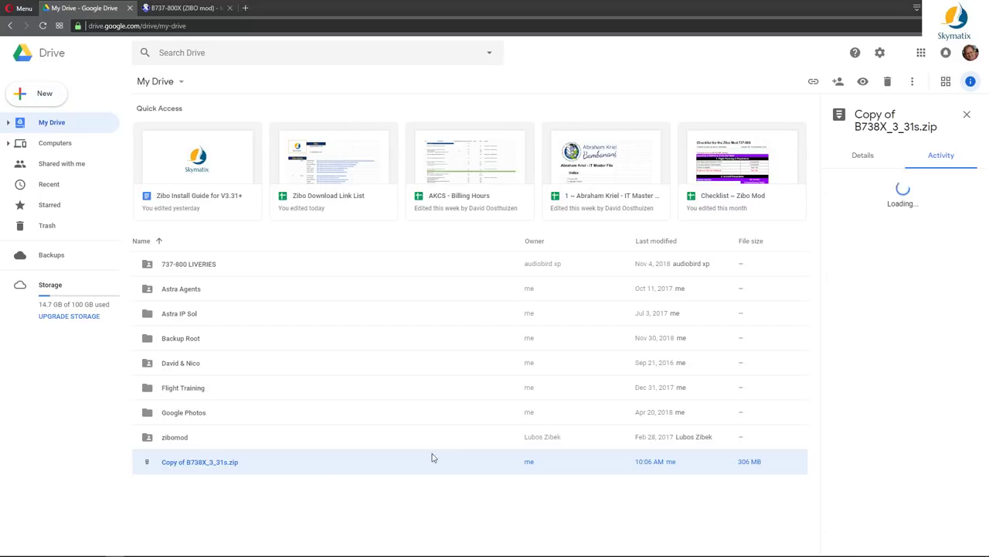
right_click(228, 464)
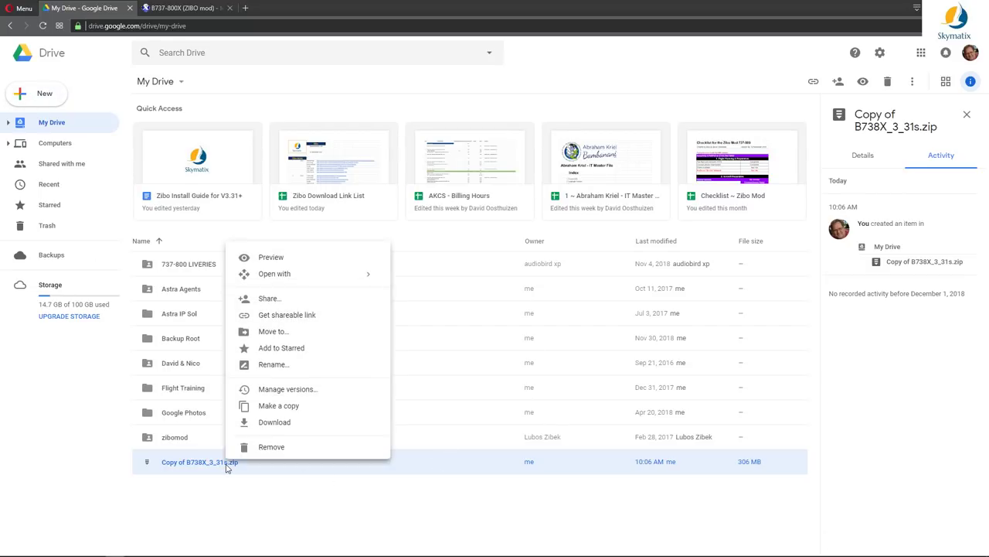
click(272, 449)
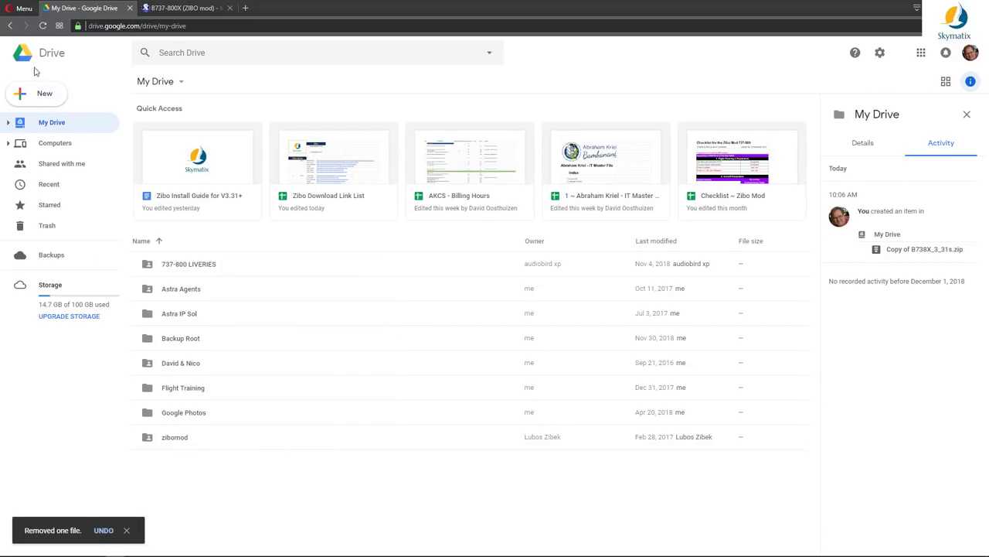
double_click(178, 437)
scroll(259, 403, down, 3)
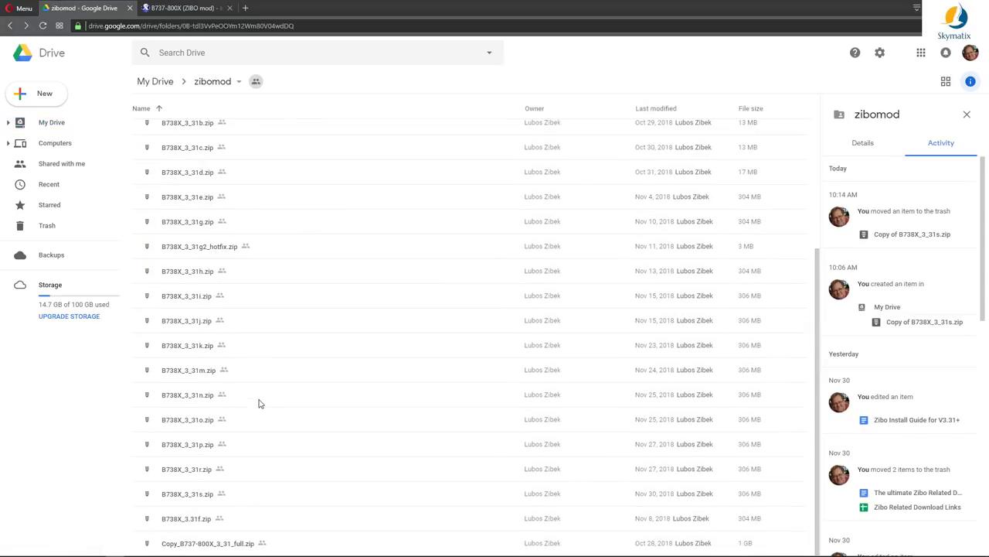
- Try to download B738X_3_31s.zip directly from the shared zibomod folder
right_click(198, 499)
click(260, 512)
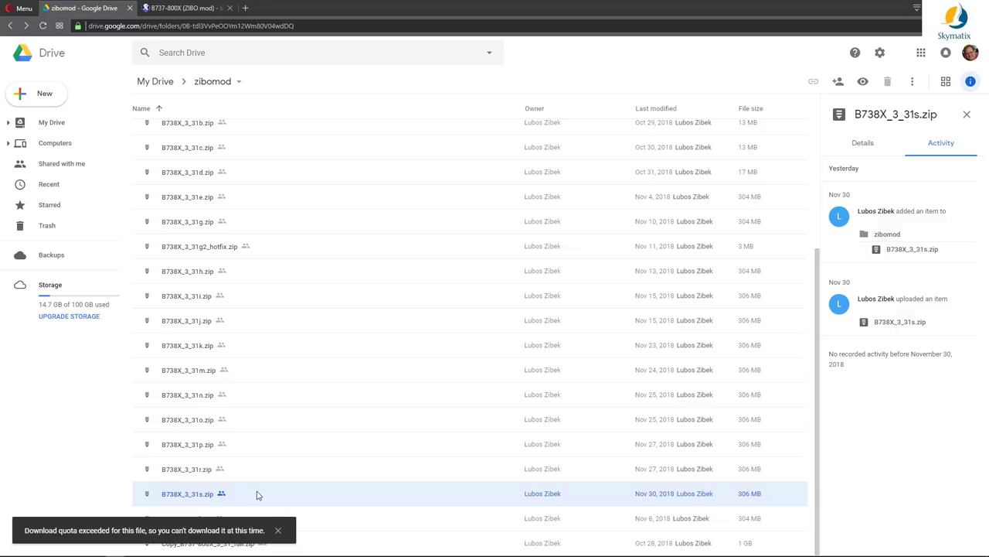
click(278, 530)
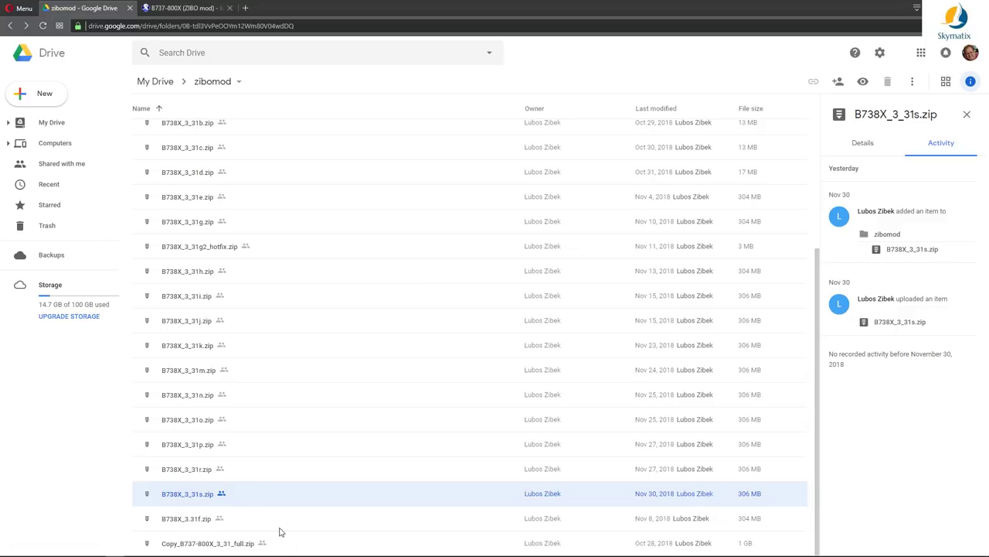
- Make a copy of B738X_3_31s.zip in My Drive and download that copy without the virus scan
right_click(196, 497)
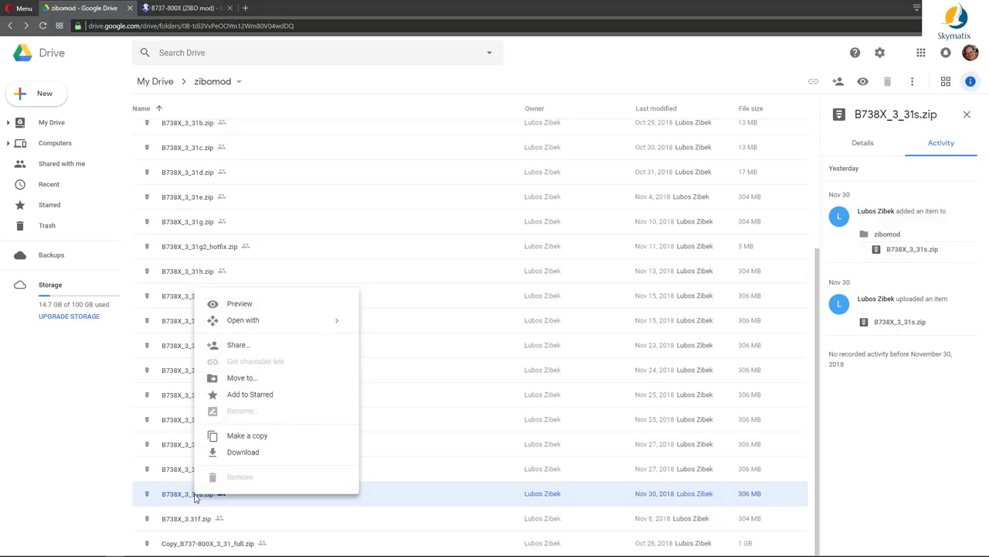
click(259, 441)
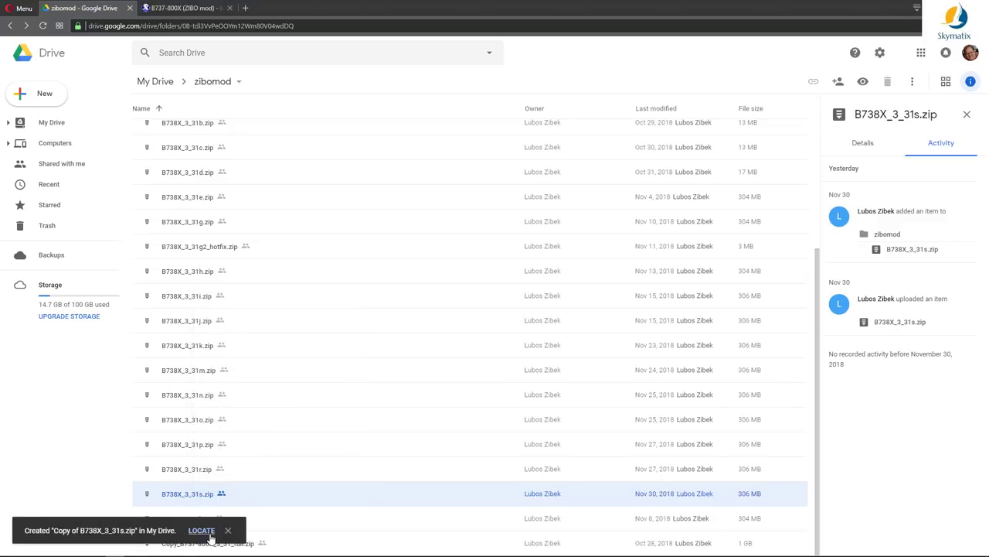
click(209, 533)
right_click(205, 463)
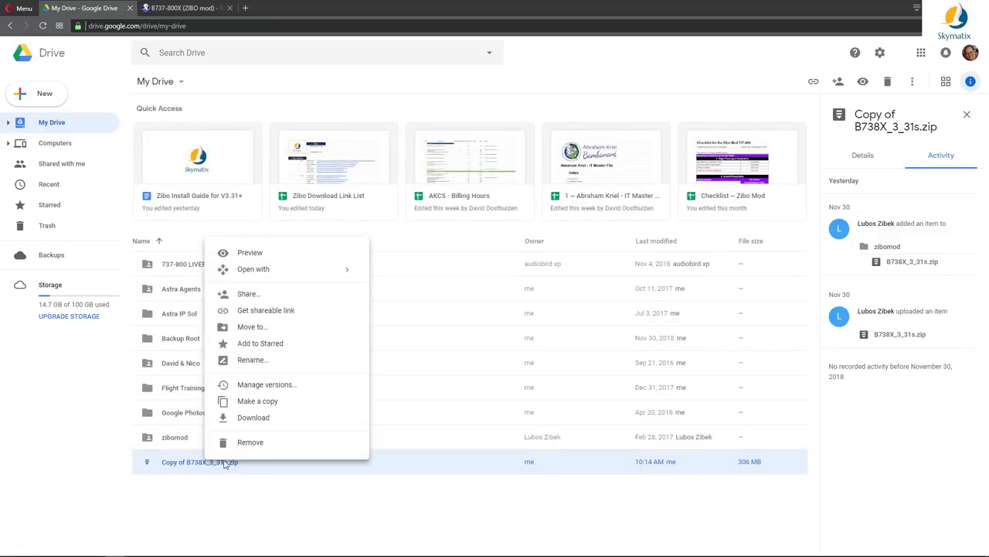
click(256, 422)
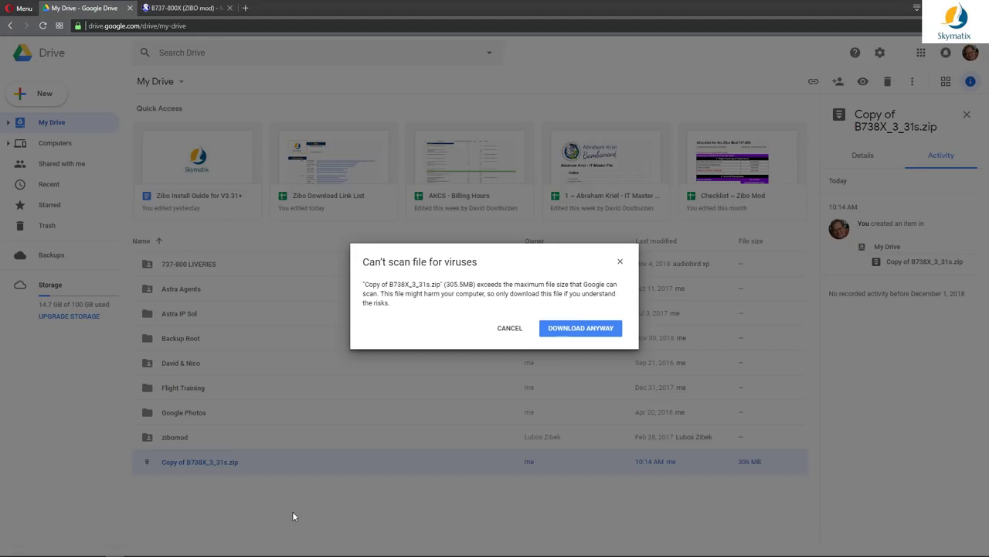
click(585, 335)
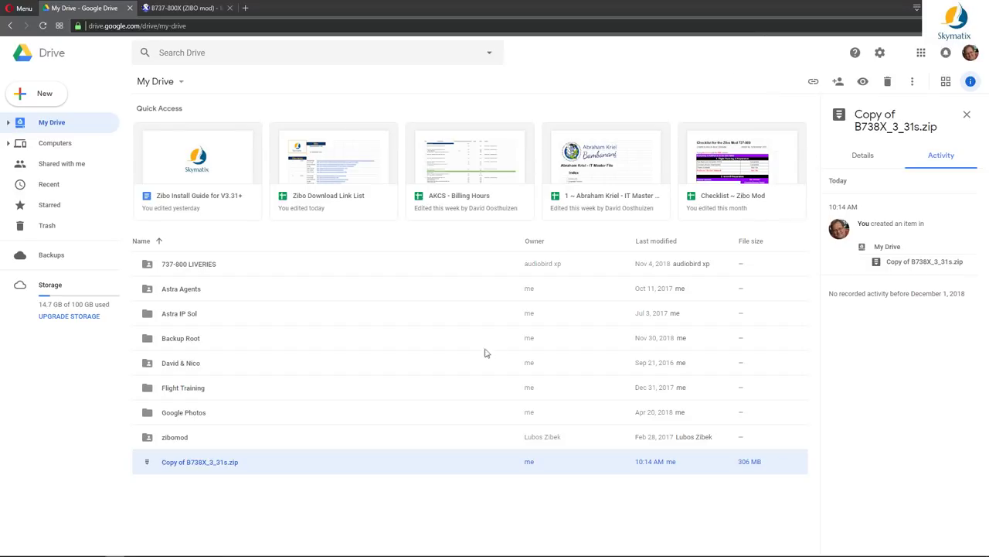
- Check the Downloads folder, then switch to Adobe Acrobat Reader and review the guide's Upgrade Installation backup list
double_click(644, 5)
click(877, 27)
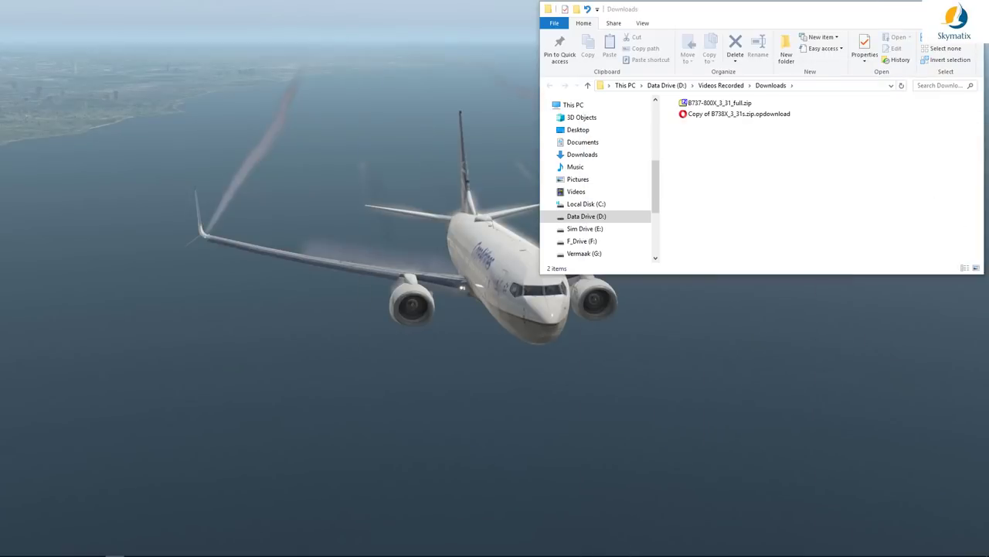
mouse_move(185, 552)
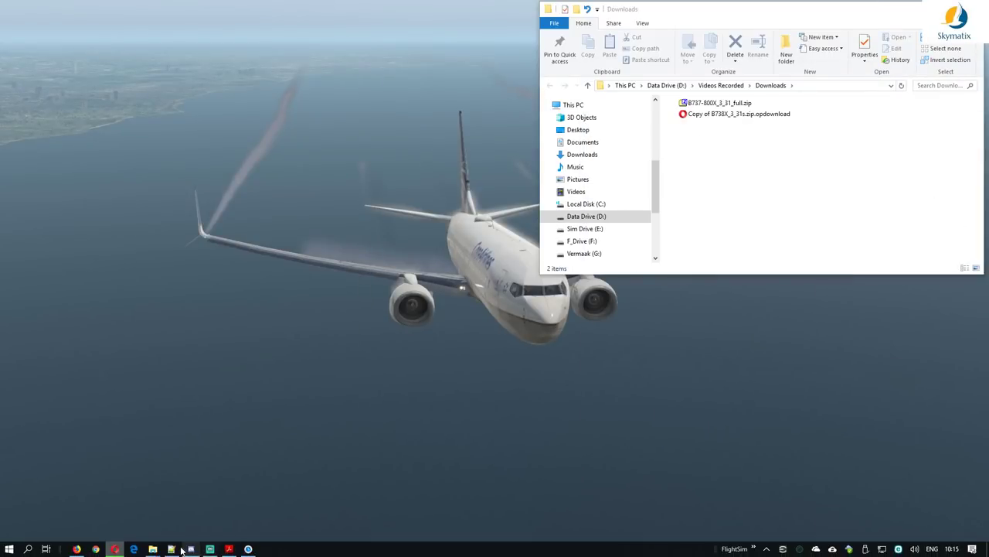
click(230, 549)
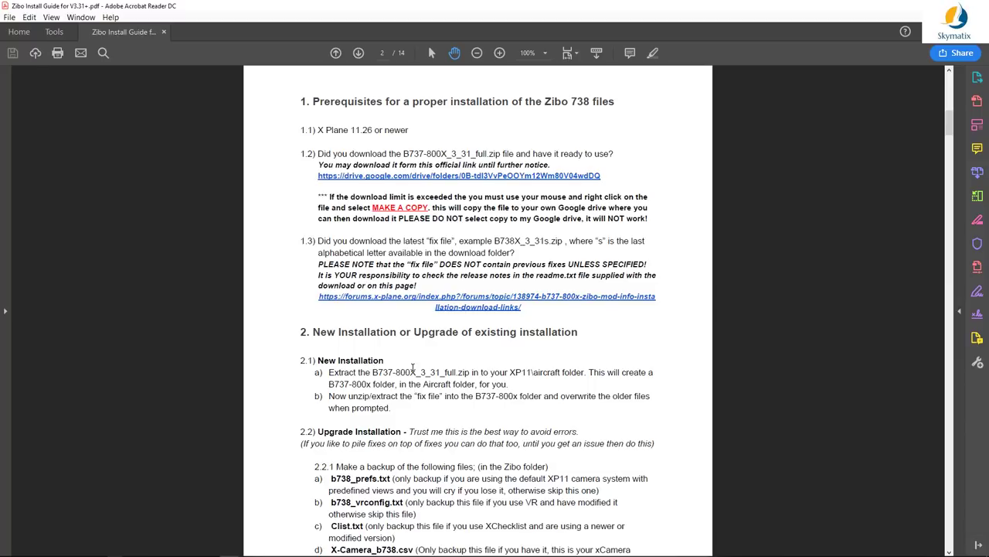
scroll(414, 370, down, 3)
scroll(416, 371, down, 2)
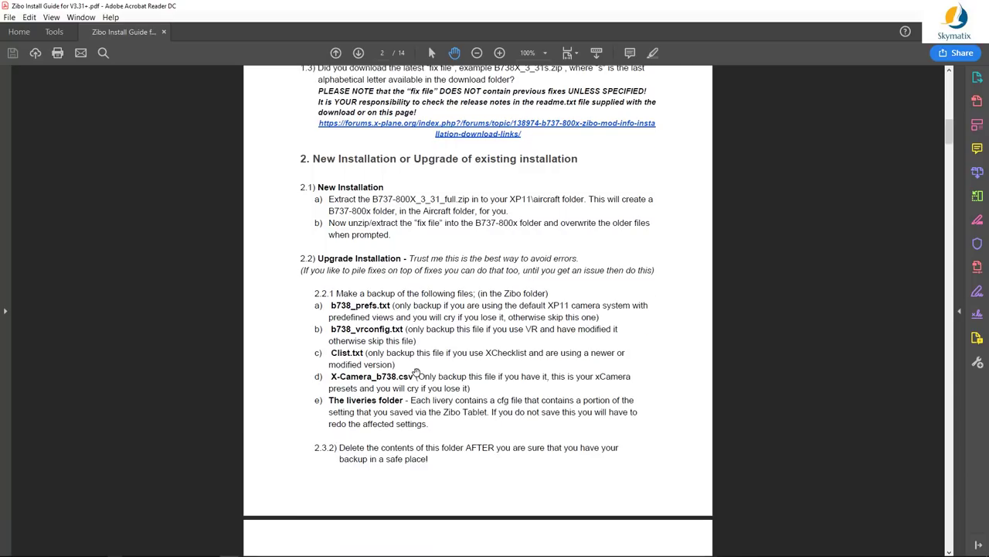
scroll(418, 373, down, 1)
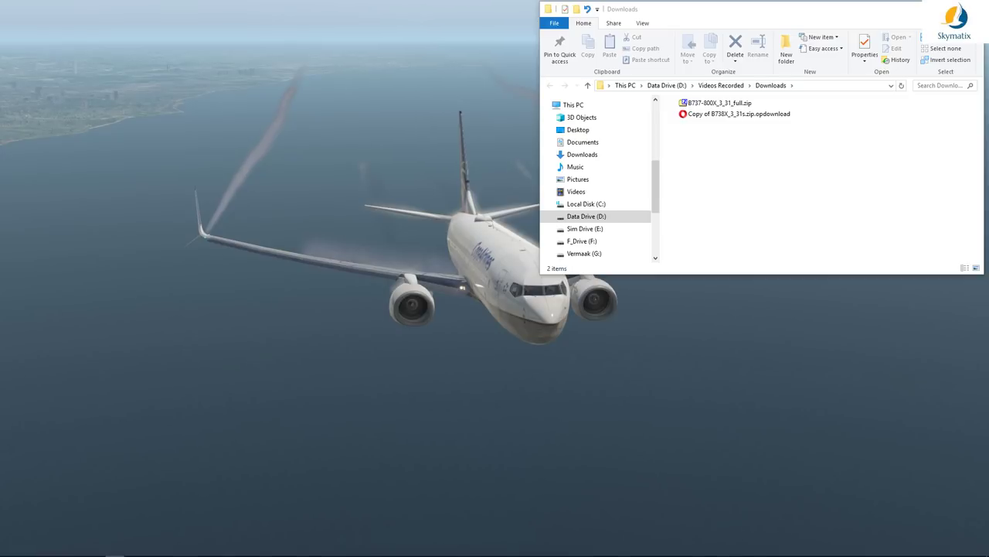
- Revisit the install guide, then return to the Downloads folder and select both downloaded zip files
mouse_move(114, 553)
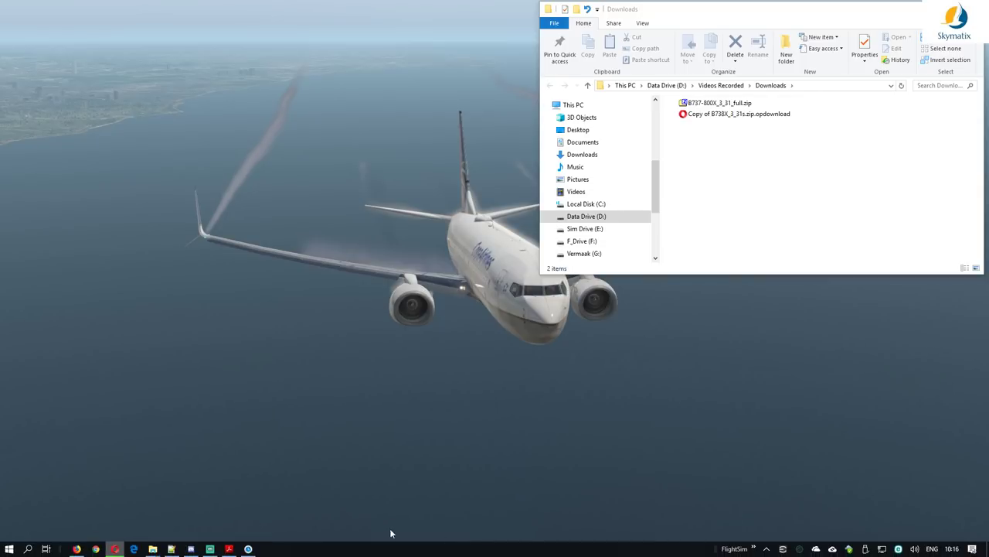
click(229, 549)
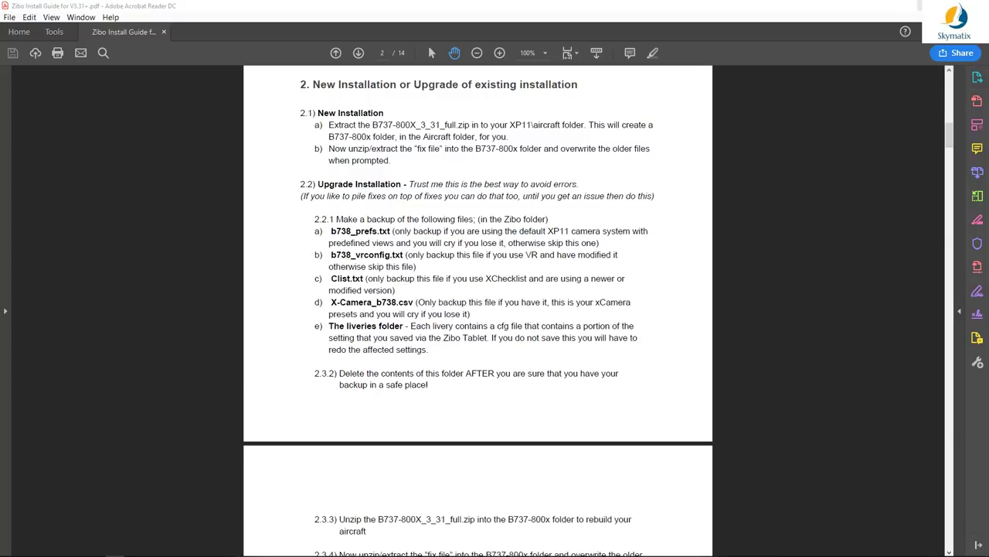
click(914, 8)
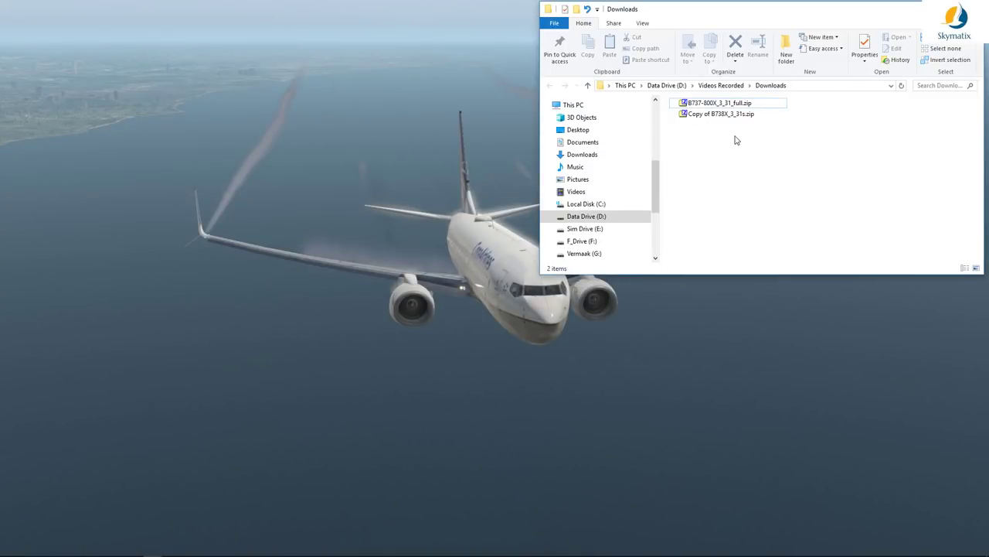
drag(732, 146, 694, 100)
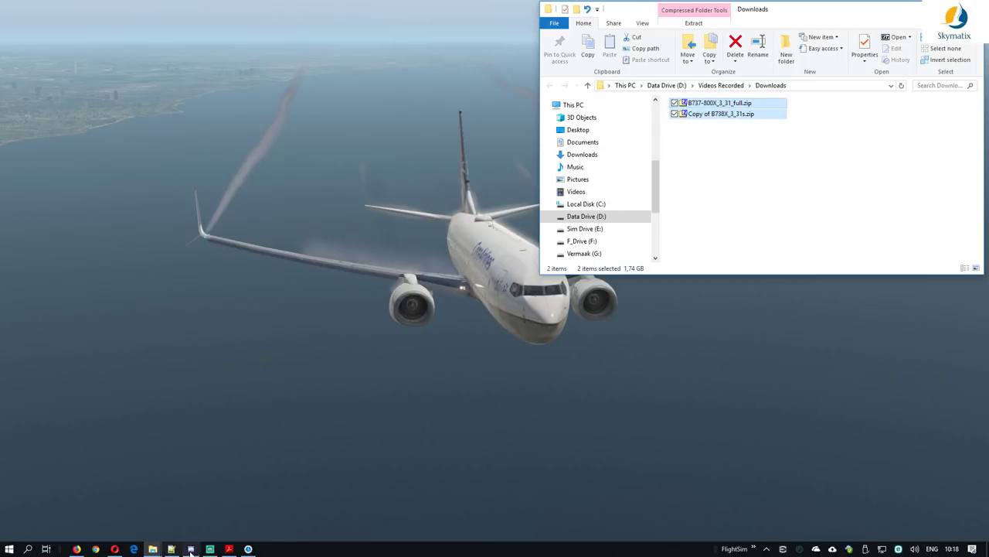
- Switch to Adobe Acrobat Reader and review the guide from the prerequisites through the installation and upgrade instructions
click(229, 550)
scroll(329, 340, up, 3)
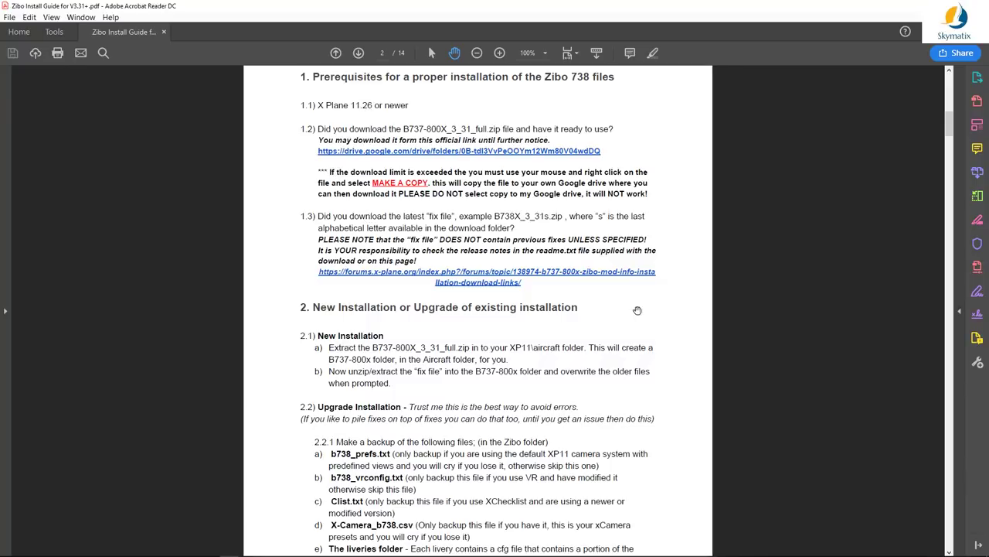
scroll(602, 273, up, 1)
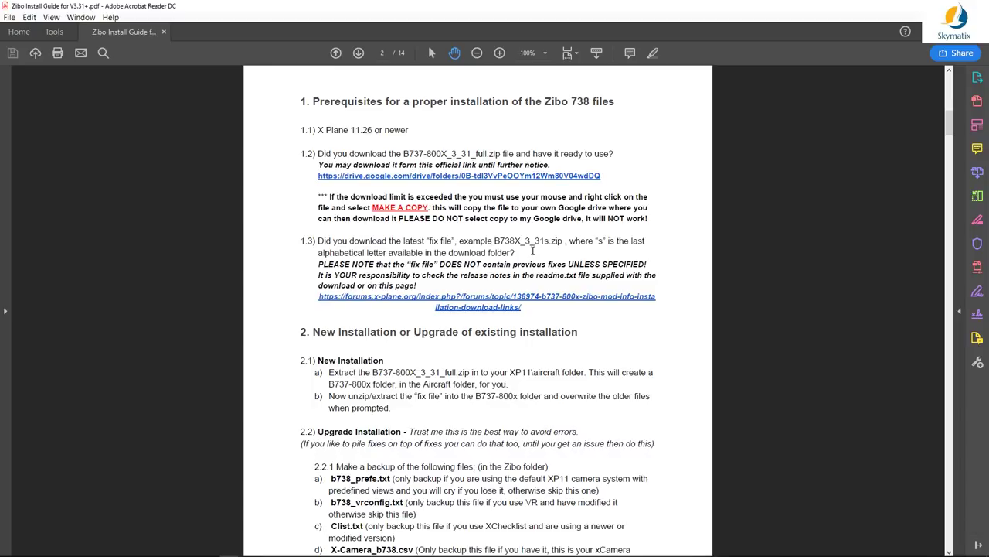
scroll(525, 408, down, 2)
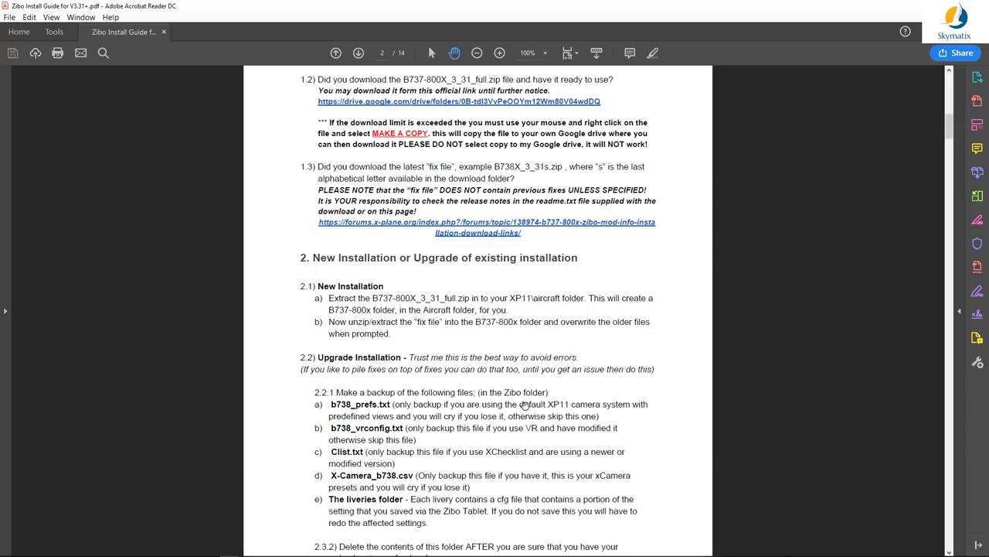
scroll(525, 406, down, 3)
scroll(525, 405, down, 2)
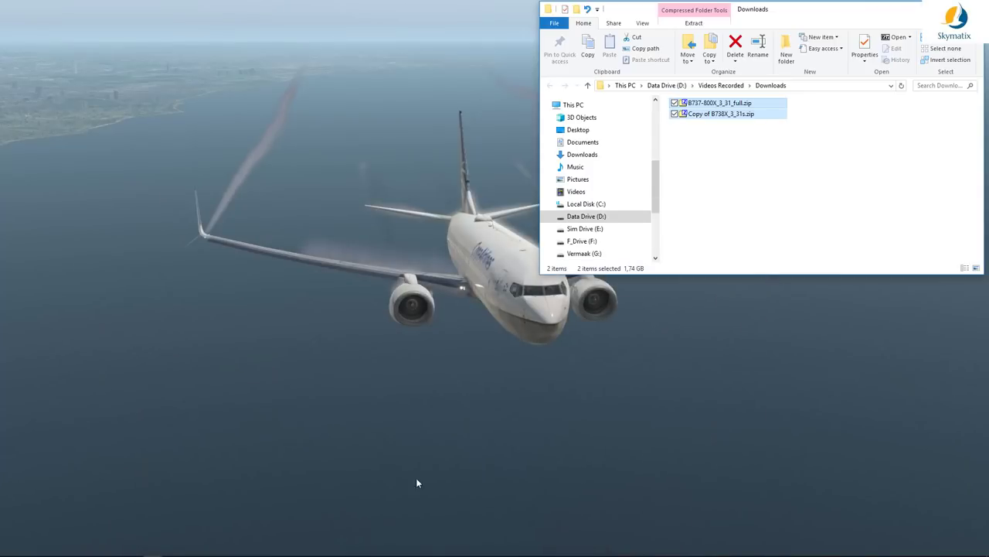
- Switch to the X-Plane 11 folder in File Explorer, open Aircraft and select the existing B737-800x folder
click(158, 551)
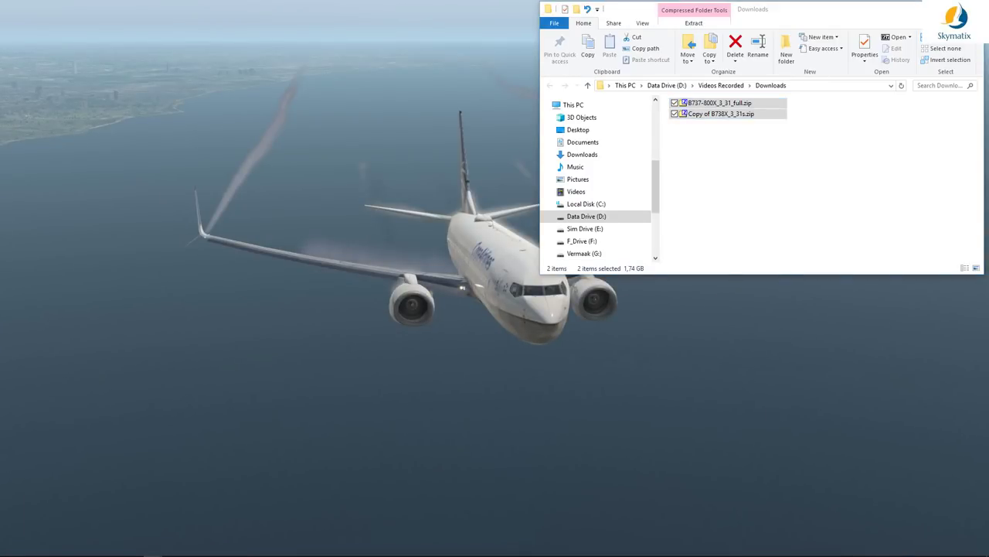
mouse_move(152, 549)
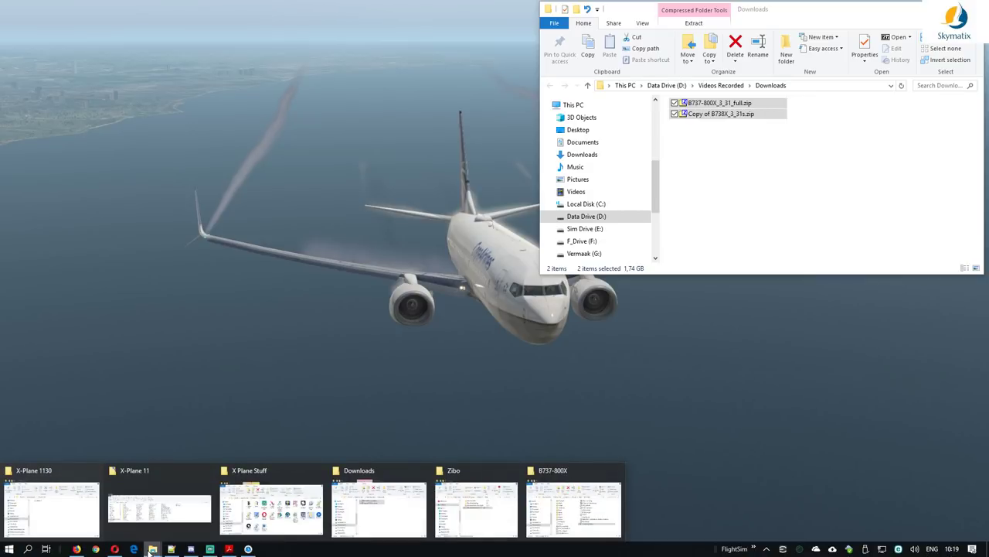
click(159, 506)
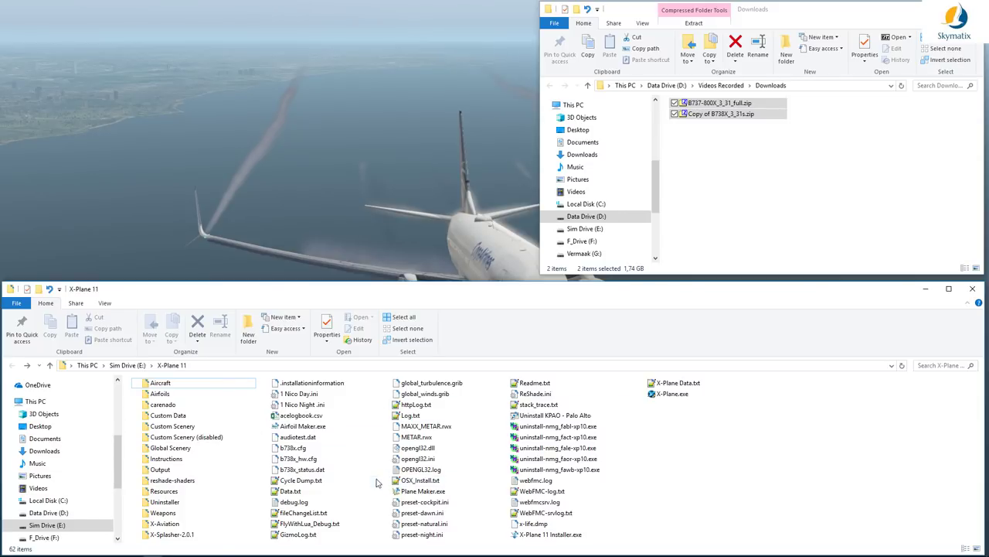
click(160, 385)
double_click(162, 385)
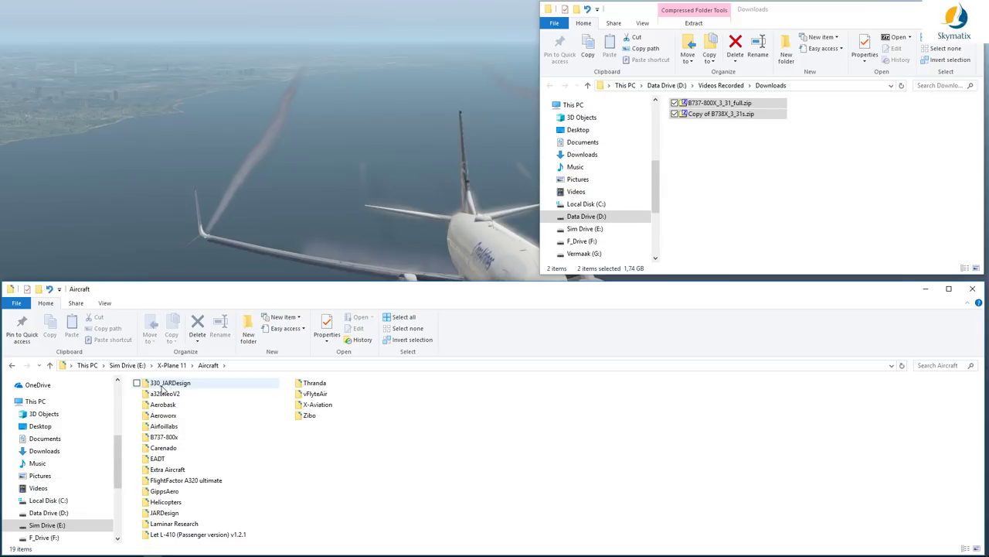
click(163, 437)
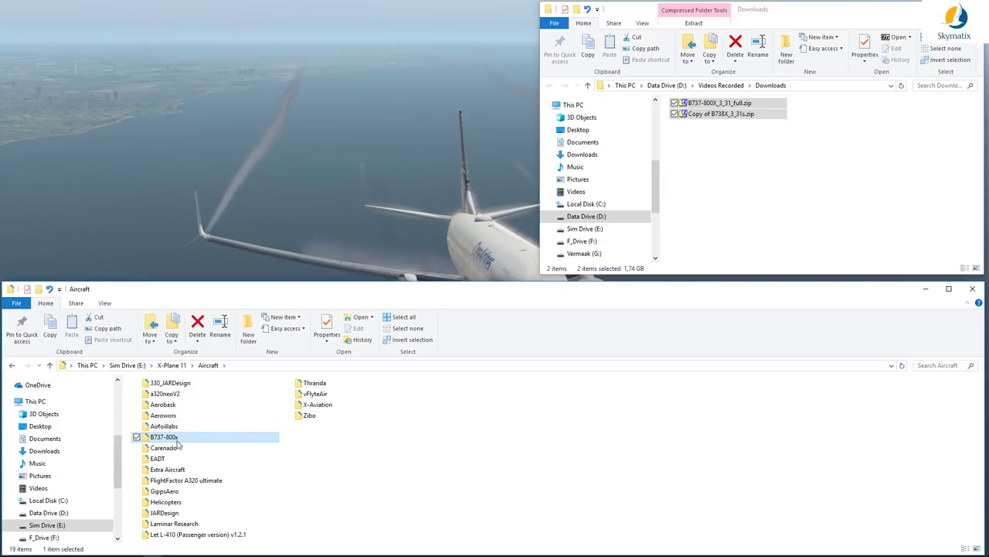
mouse_move(180, 441)
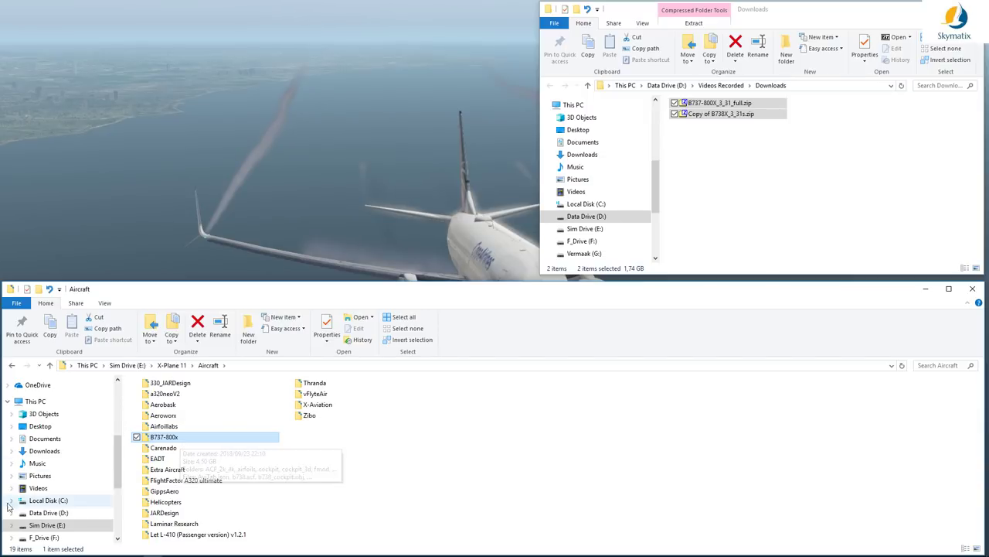
- Rename the existing B737-800x folder in Aircraft as B737-800xaaaaa
key(alt+Tab)
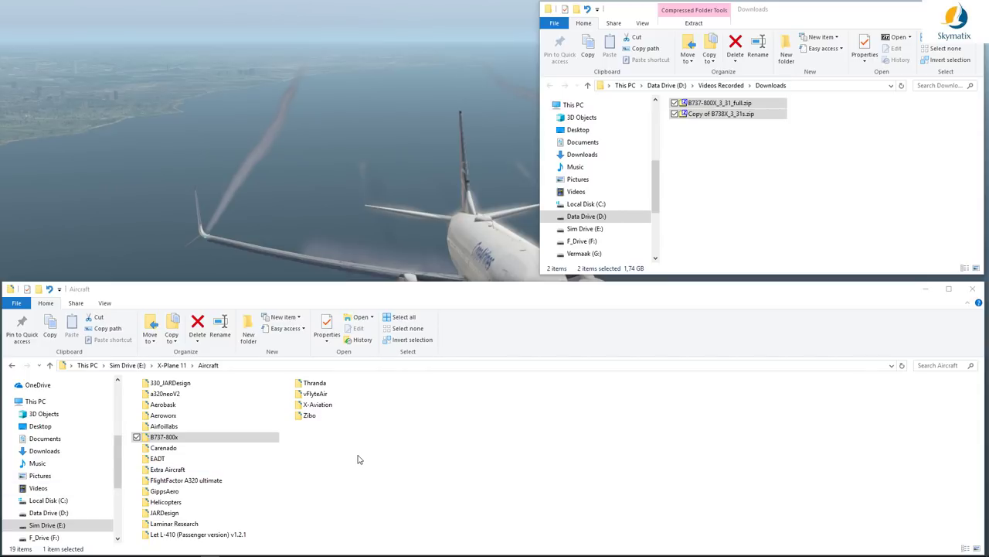
click(167, 438)
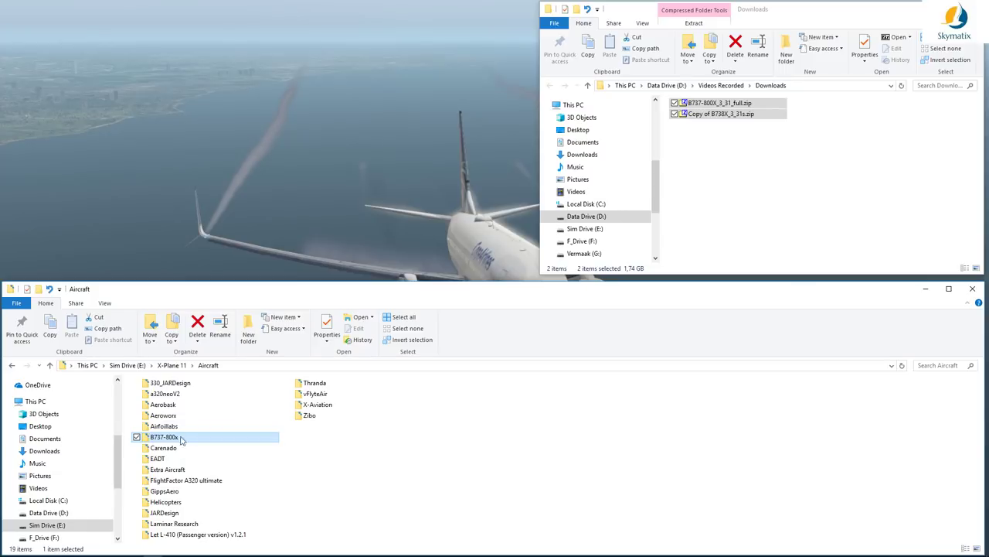
click(178, 439)
text(aaaaa)
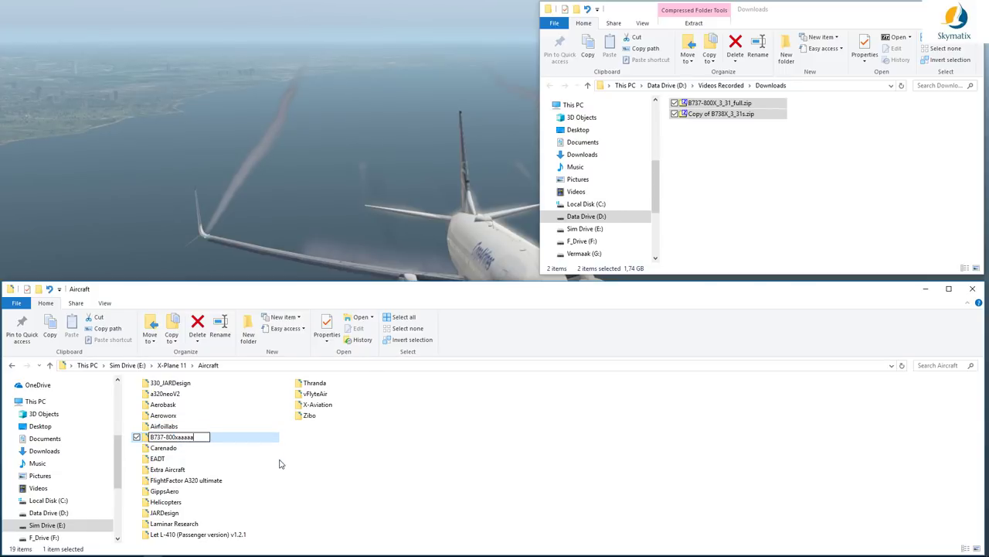
key(Return)
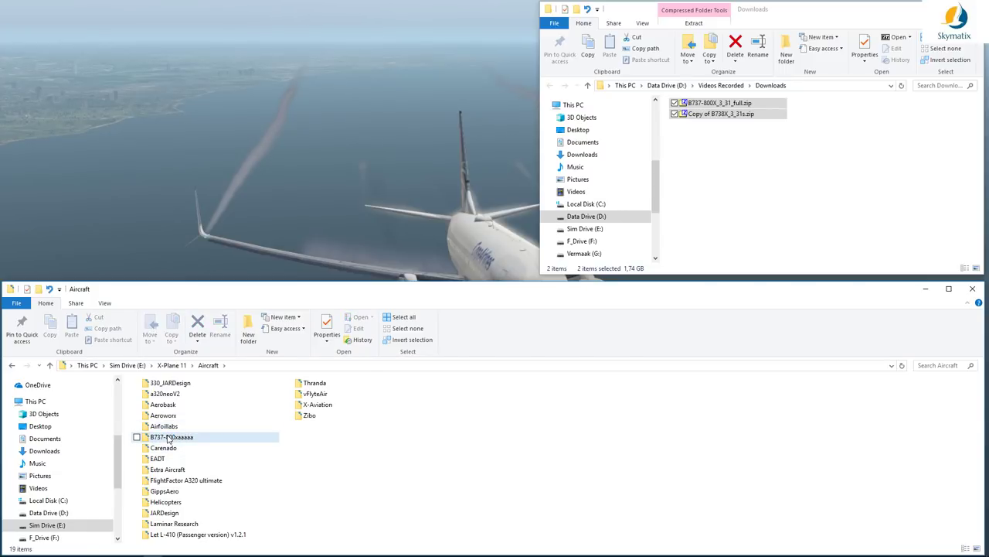
click(203, 259)
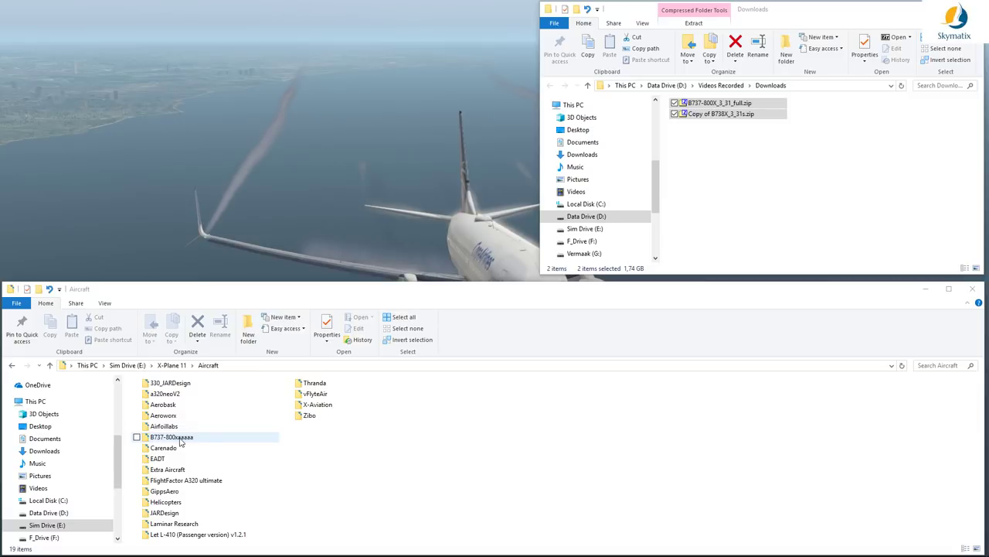
- Open B737-800X_3_31_full.zip in 7-Zip, extract its B737-800X folder into X-Plane 11's Aircraft folder and select the new folder
click(701, 147)
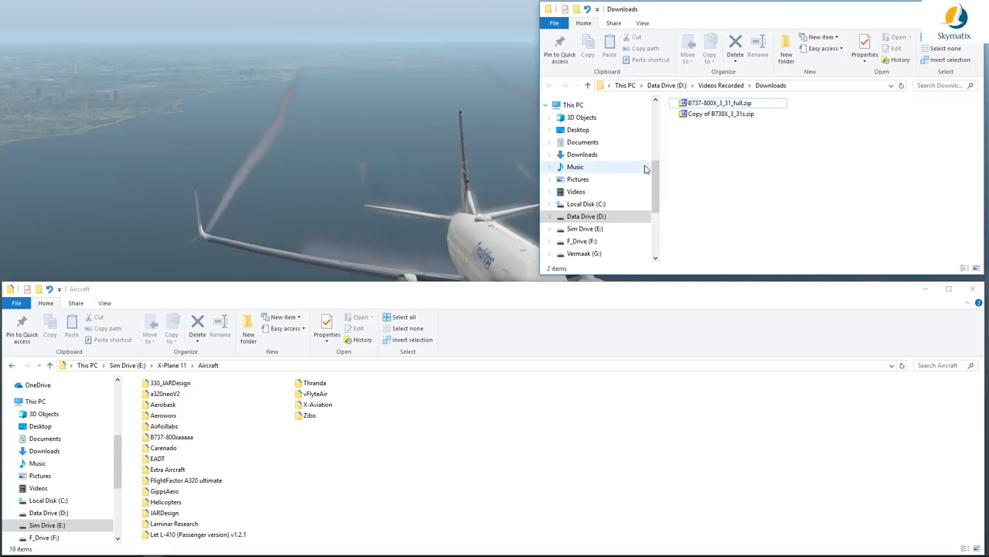
click(716, 105)
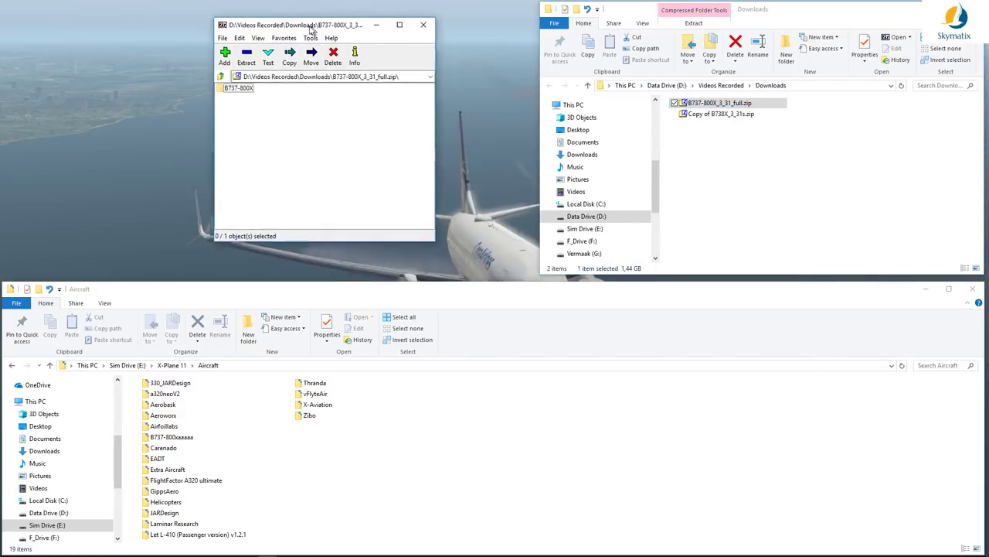
drag(325, 23, 246, 18)
drag(140, 87, 400, 463)
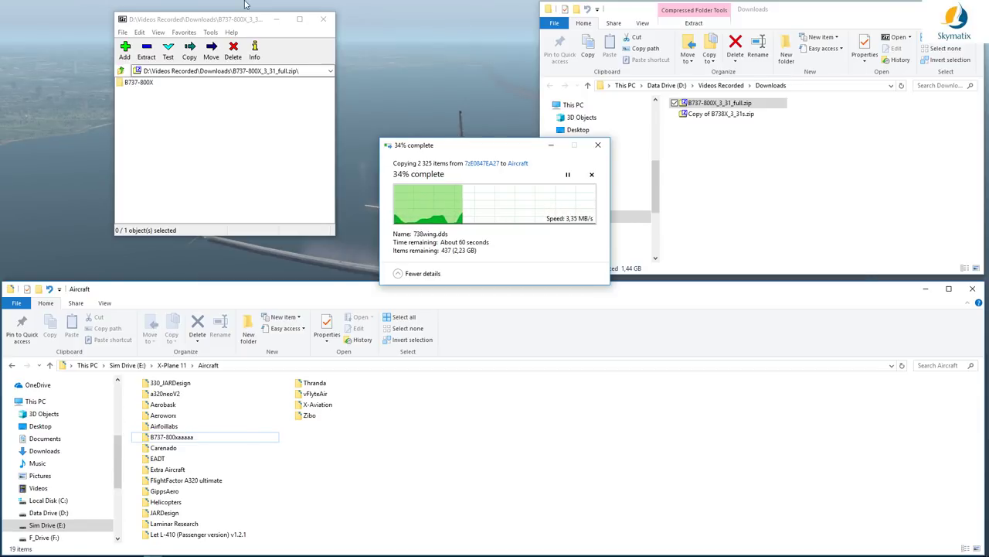
click(160, 444)
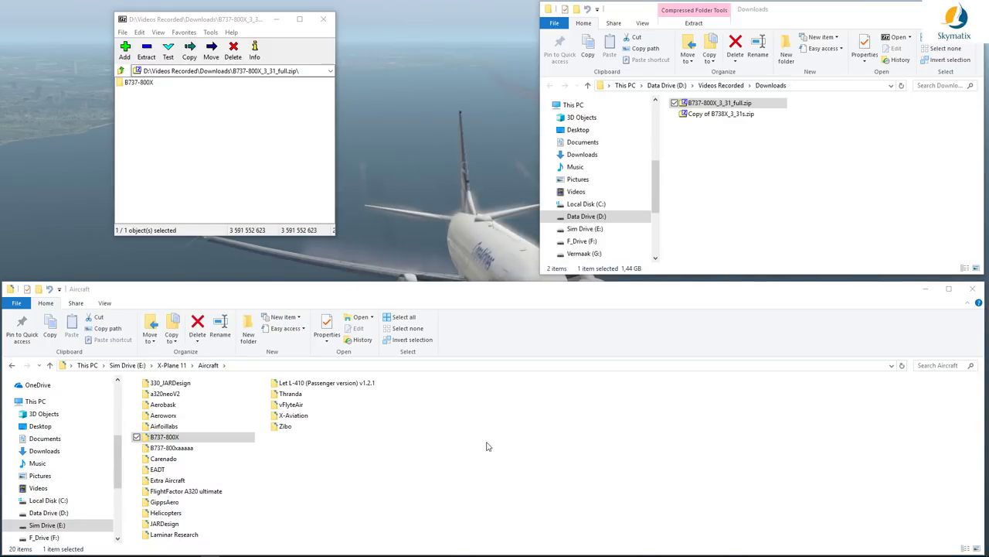
- Delete the renamed B737-800xaaaaa folder from X-Plane 11's Aircraft folder
click(172, 449)
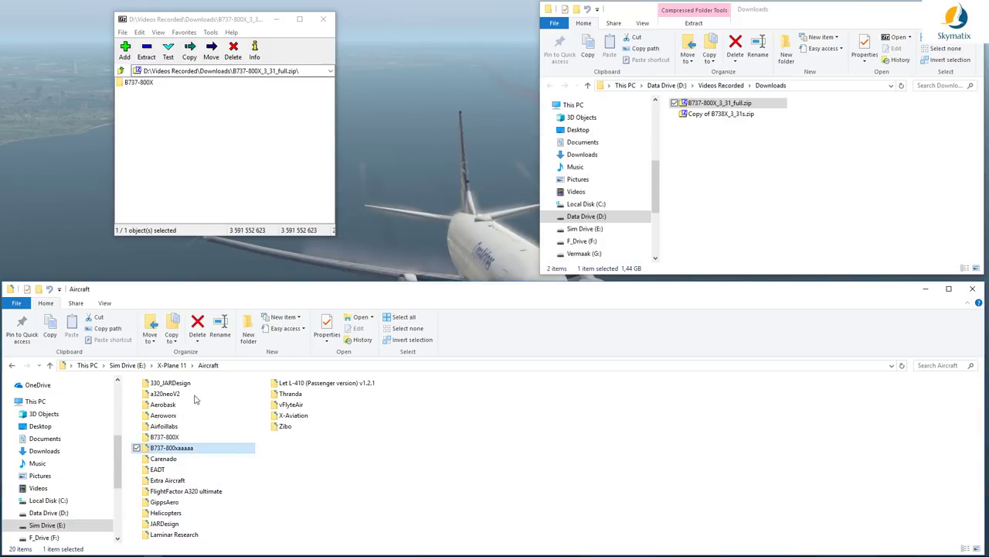
click(197, 325)
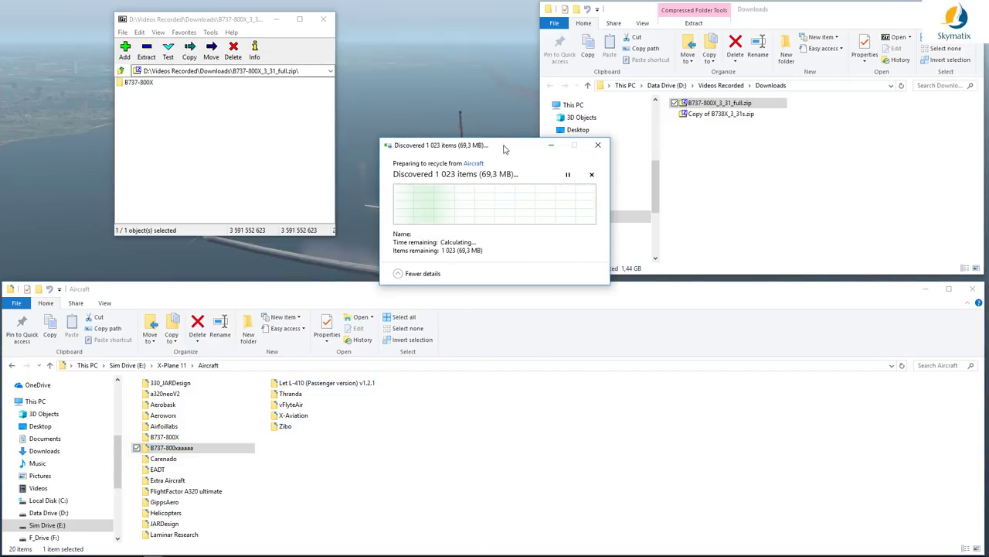
click(591, 174)
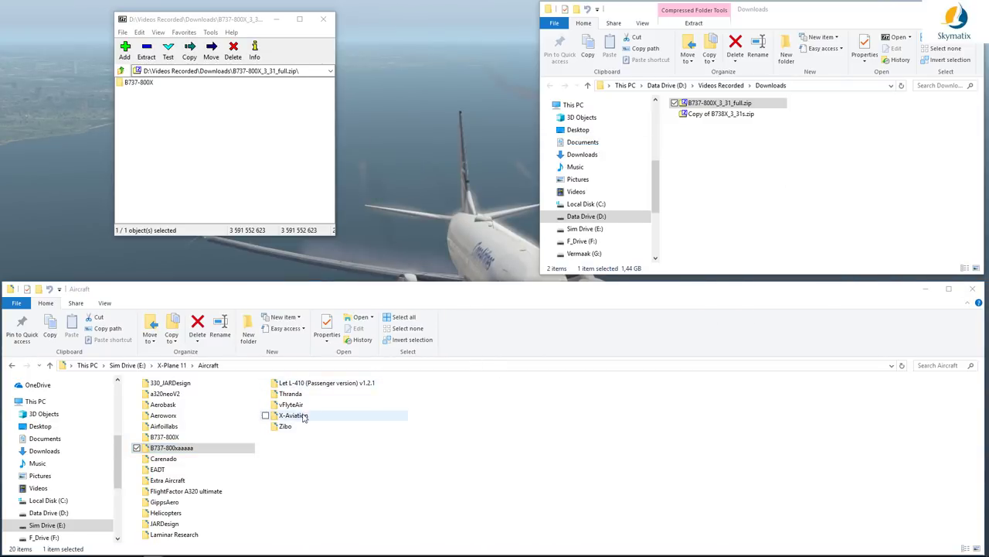
- Open README.txt from the new B737-800X folder and highlight the instruction to copy the folder into XPLANE11/Aircraft/
click(170, 437)
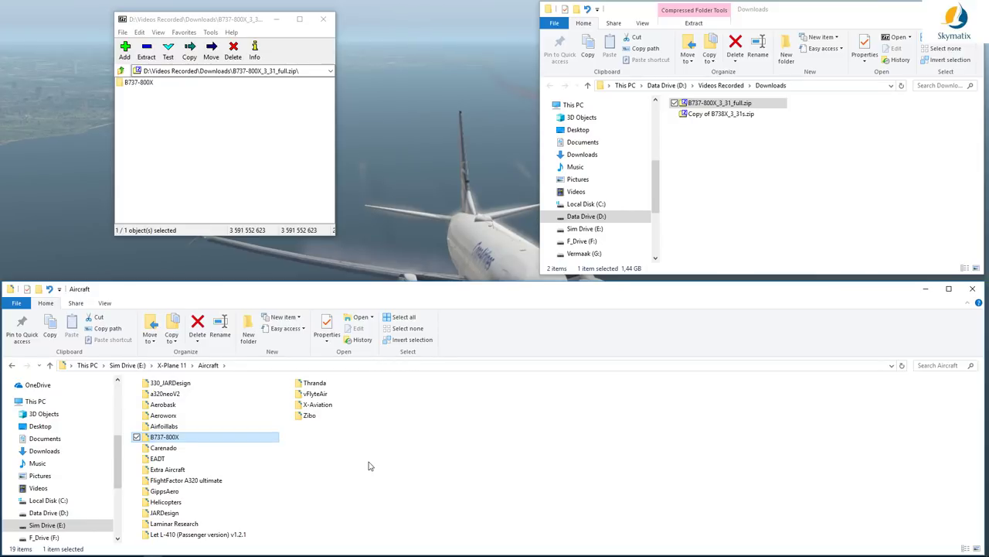
double_click(172, 439)
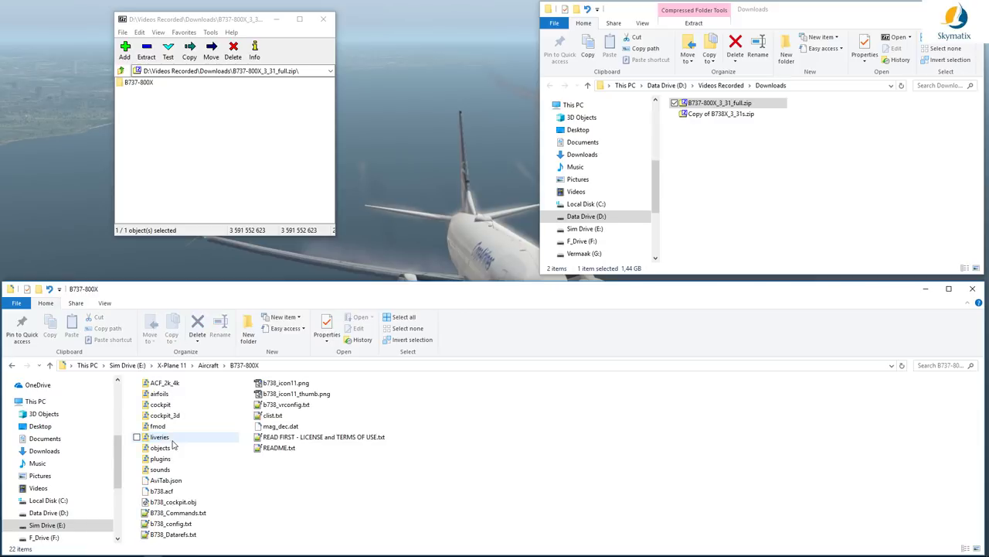
click(276, 449)
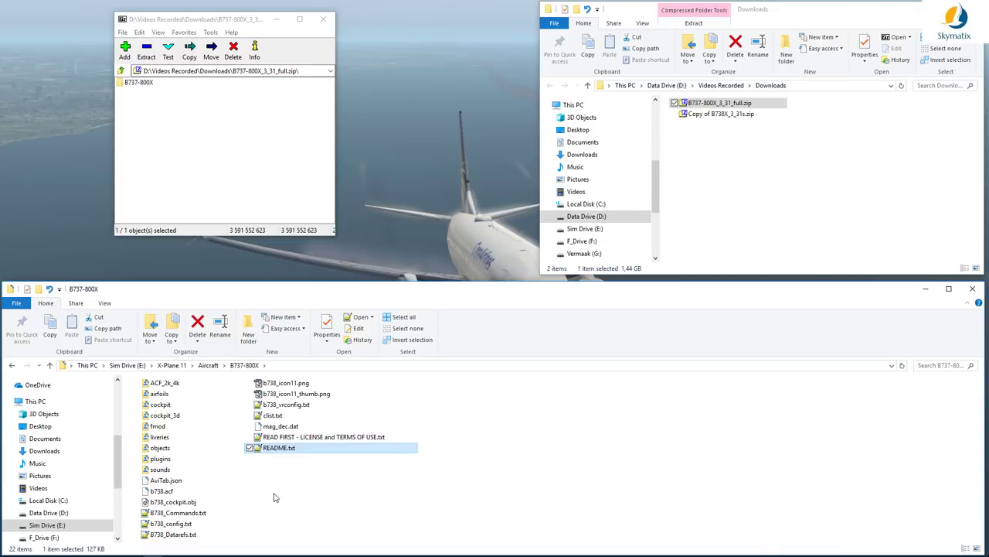
double_click(278, 449)
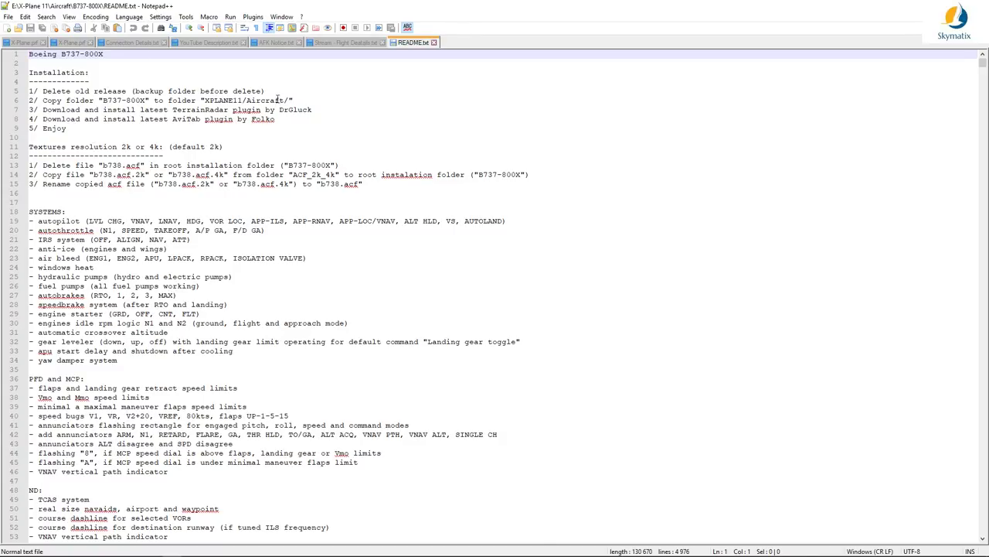
drag(293, 101, 43, 101)
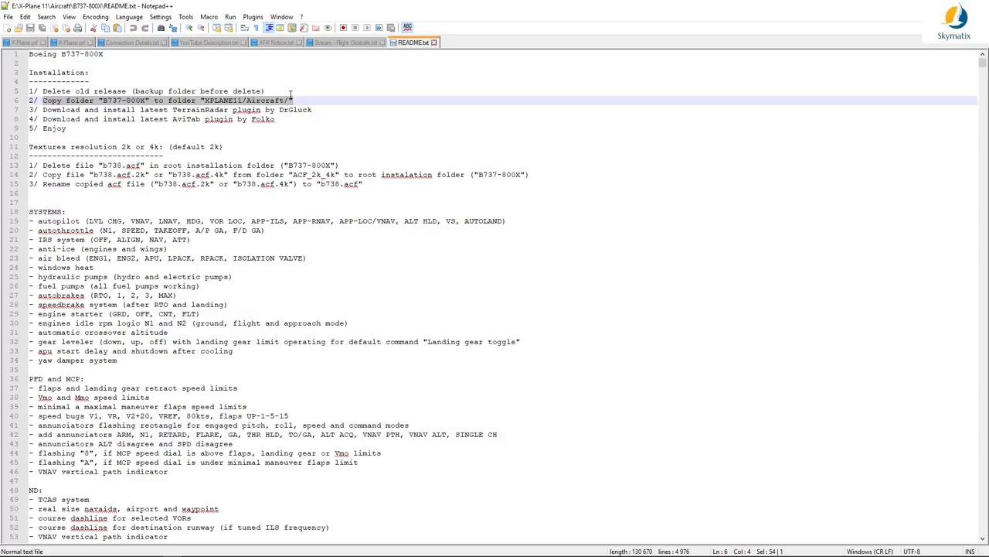
- Review the 3.31 full package and 3.30s hotfix release notes in README.txt, then close the file and hide Notepad++
scroll(158, 253, down, 15)
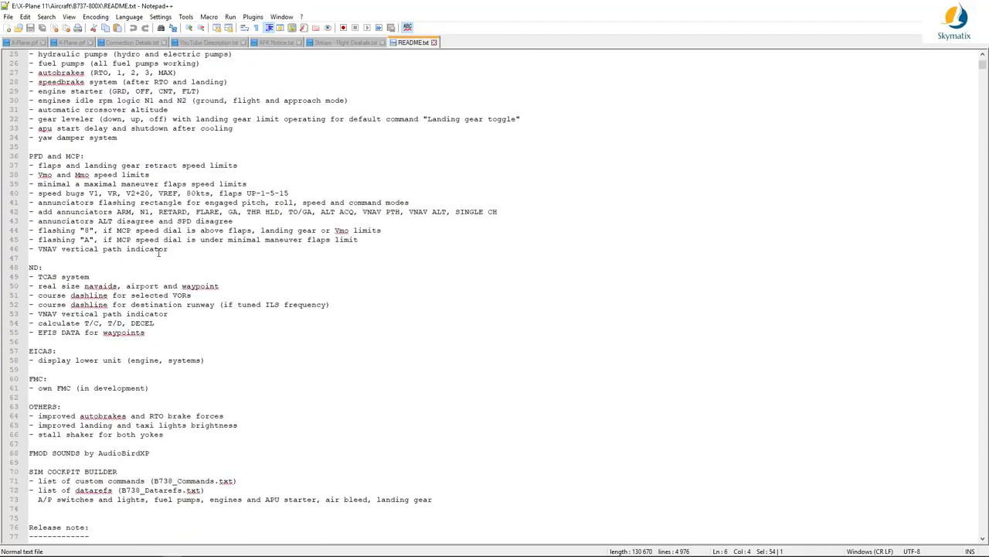
scroll(159, 253, down, 2)
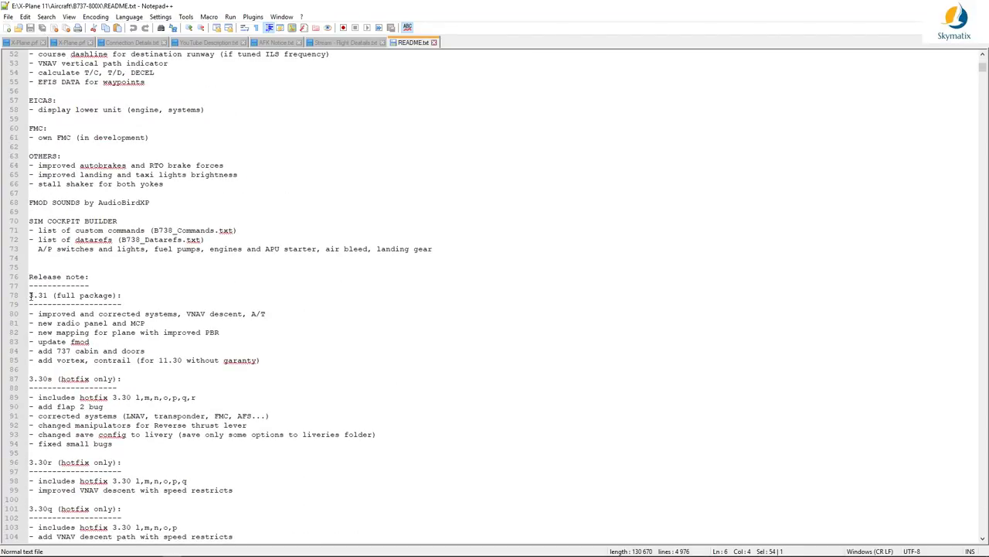
drag(31, 296, 270, 361)
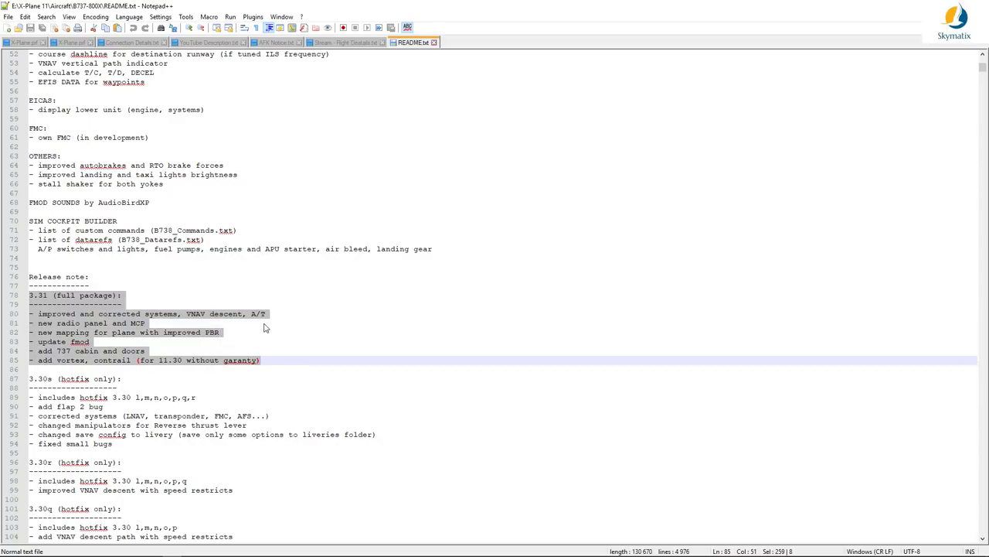
scroll(263, 328, down, 2)
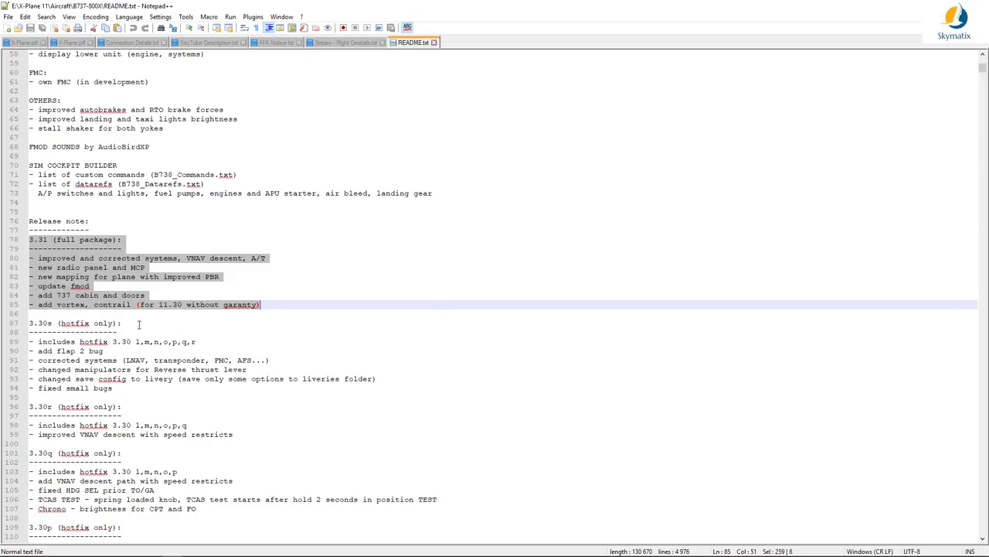
drag(30, 323, 201, 341)
click(154, 351)
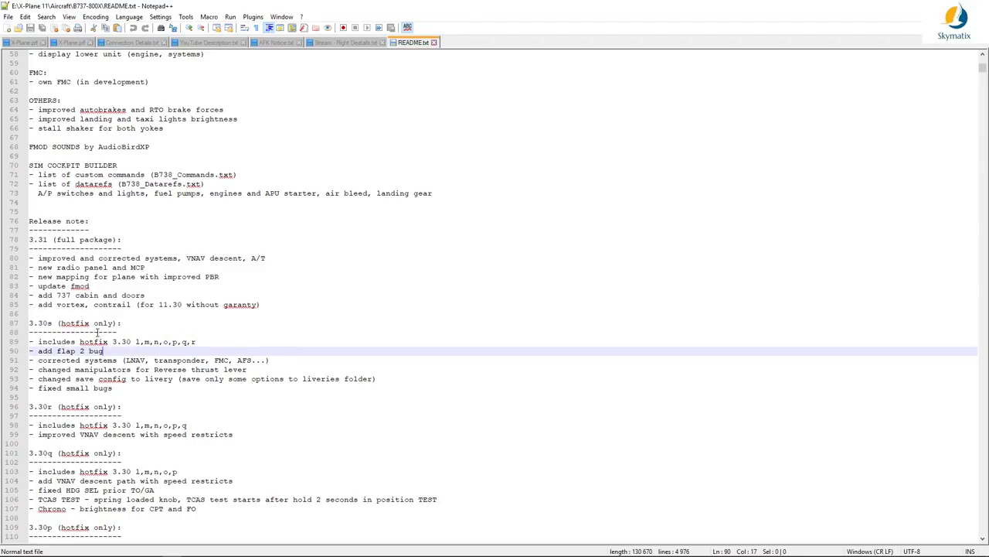
click(98, 332)
click(114, 351)
drag(34, 230, 229, 306)
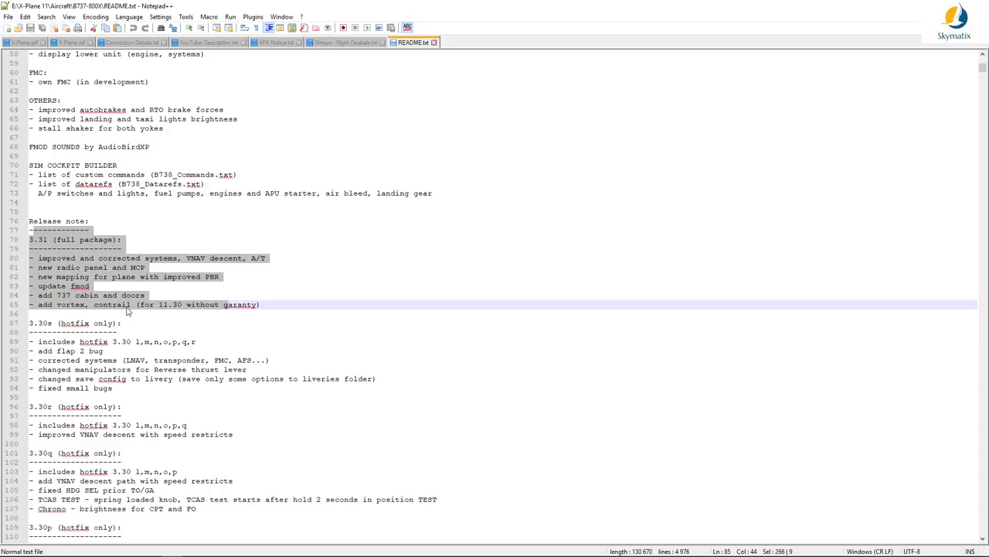
drag(31, 323, 376, 387)
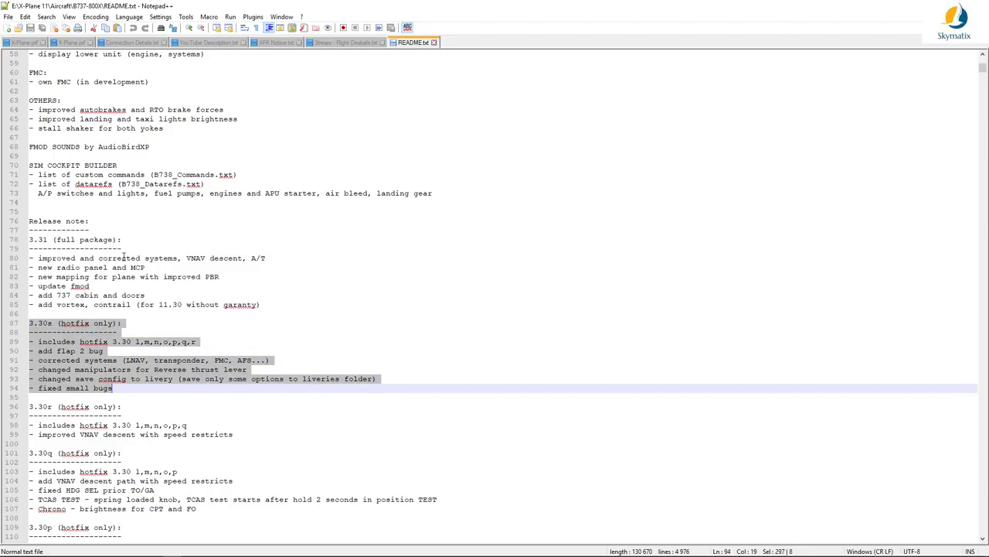
click(236, 343)
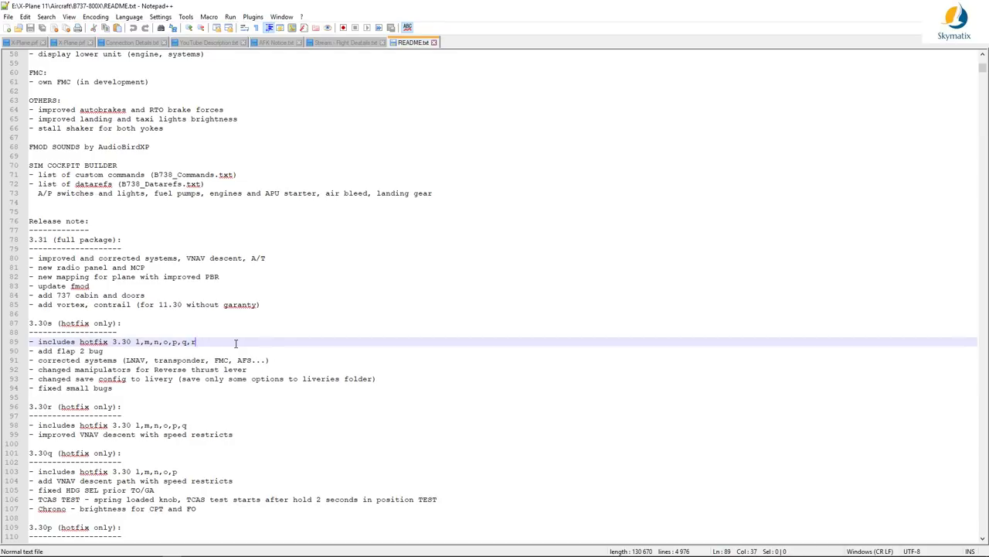
drag(206, 342, 38, 343)
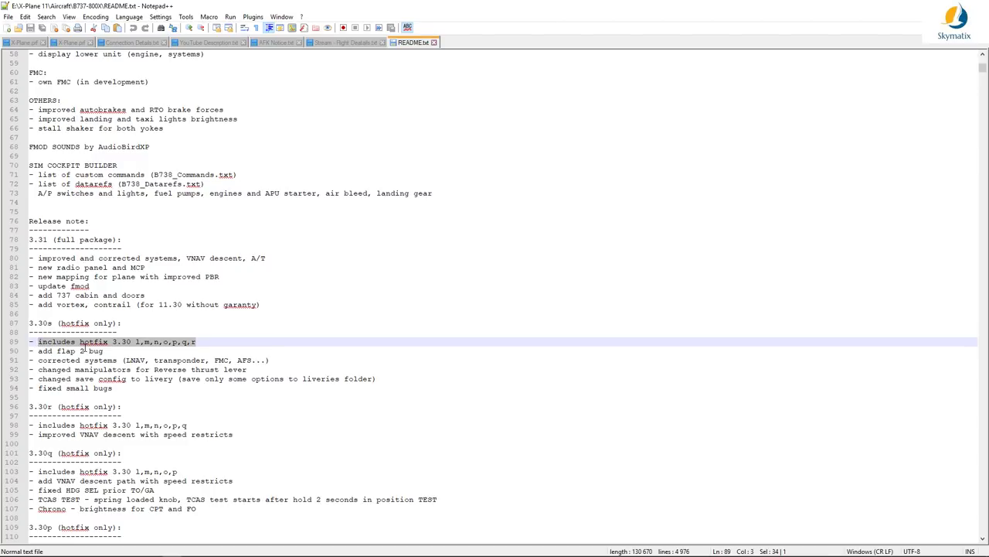
click(68, 332)
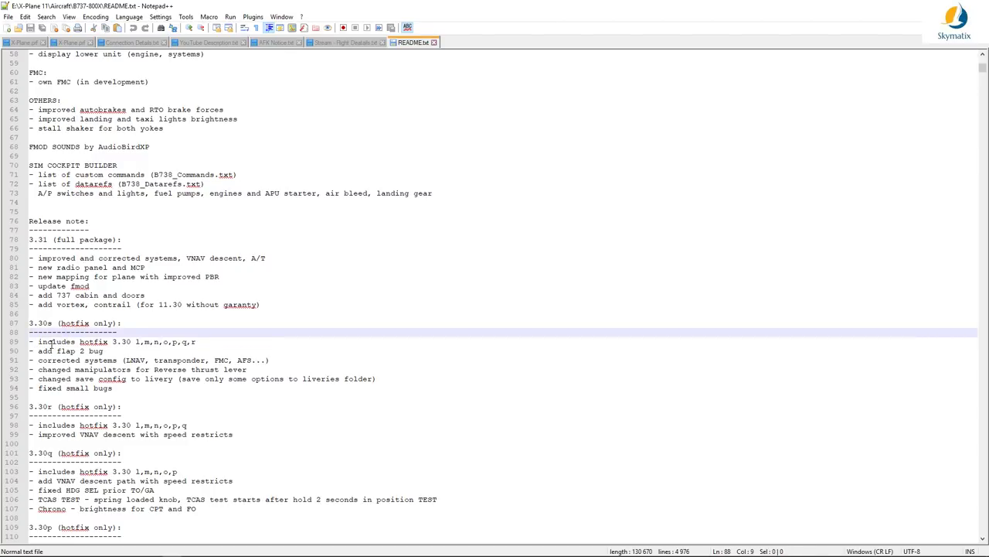
click(434, 43)
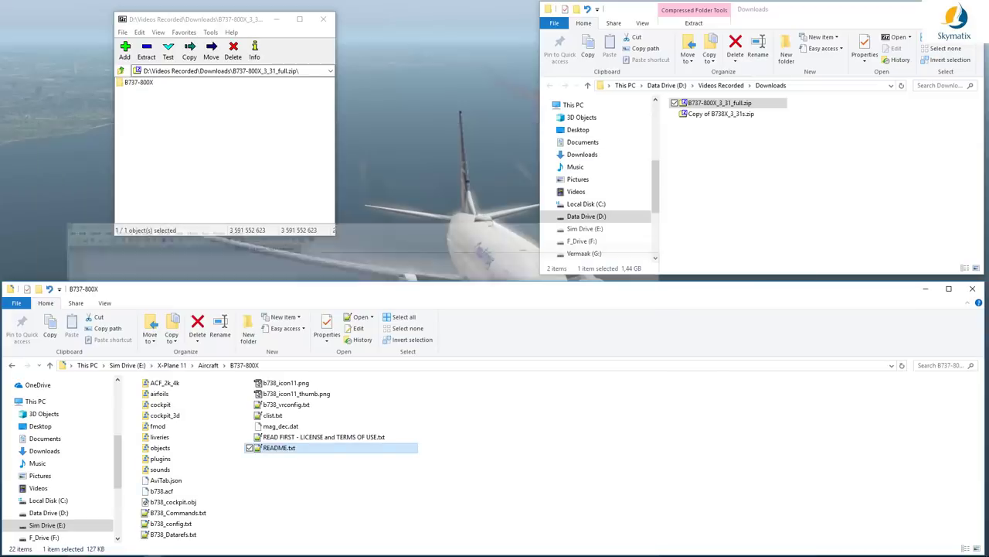
click(920, 5)
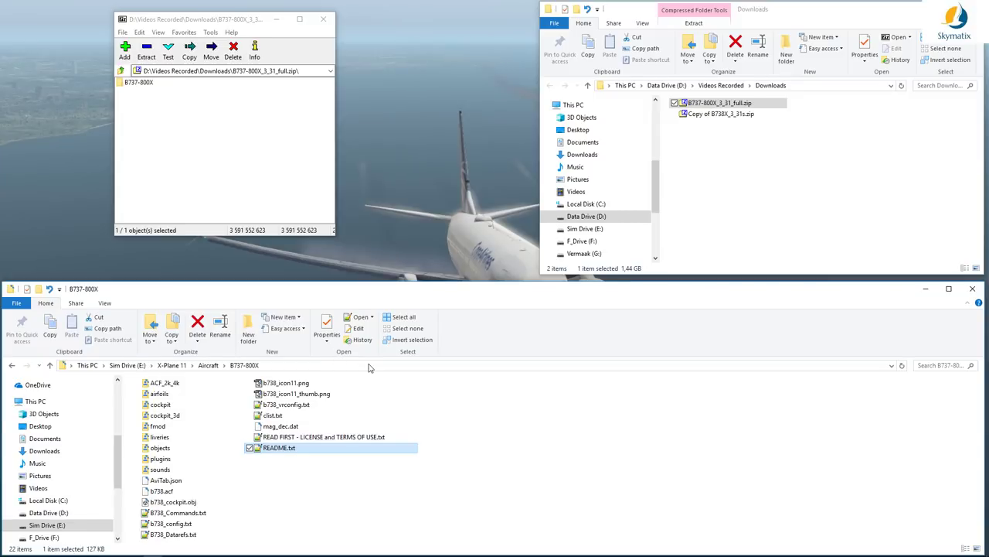
- Open Copy of B738X_3_31s.zip in 7-Zip and close the full package's archive window
click(701, 116)
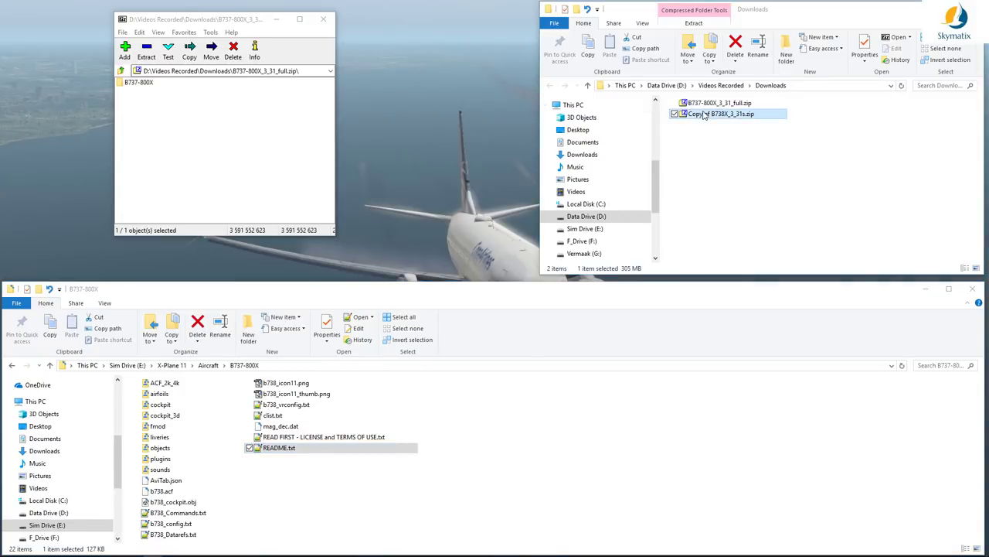
double_click(701, 116)
drag(888, 48, 179, 75)
click(323, 19)
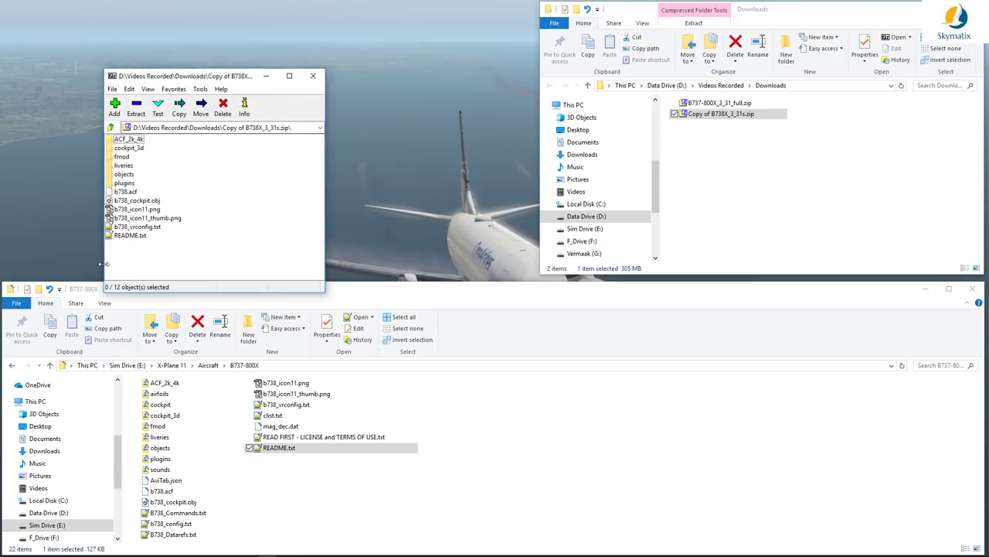
- Open the fix archive's README.txt and examine the 3.31s release notes, highlighting the line on included fixes, then leave Notepad++
drag(128, 238, 248, 247)
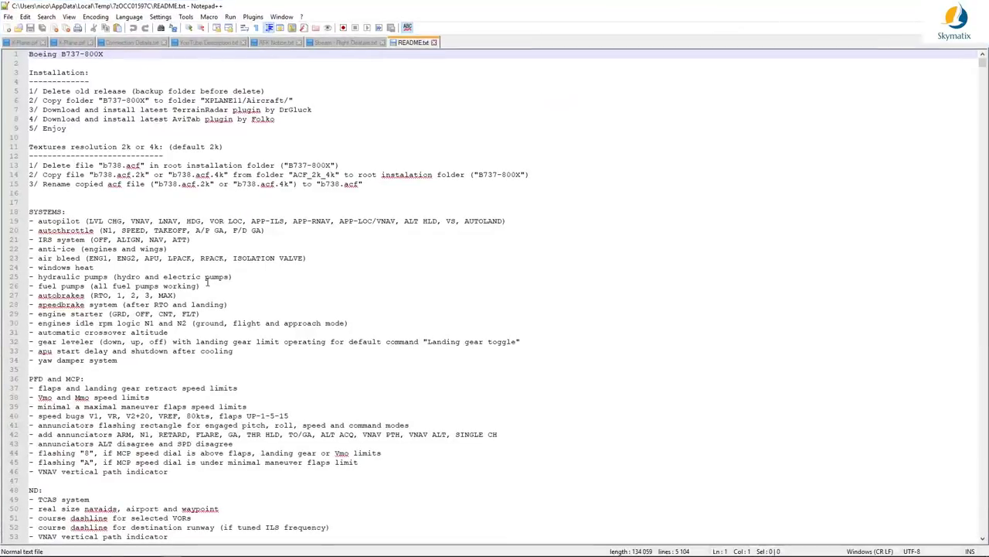
scroll(232, 350, down, 15)
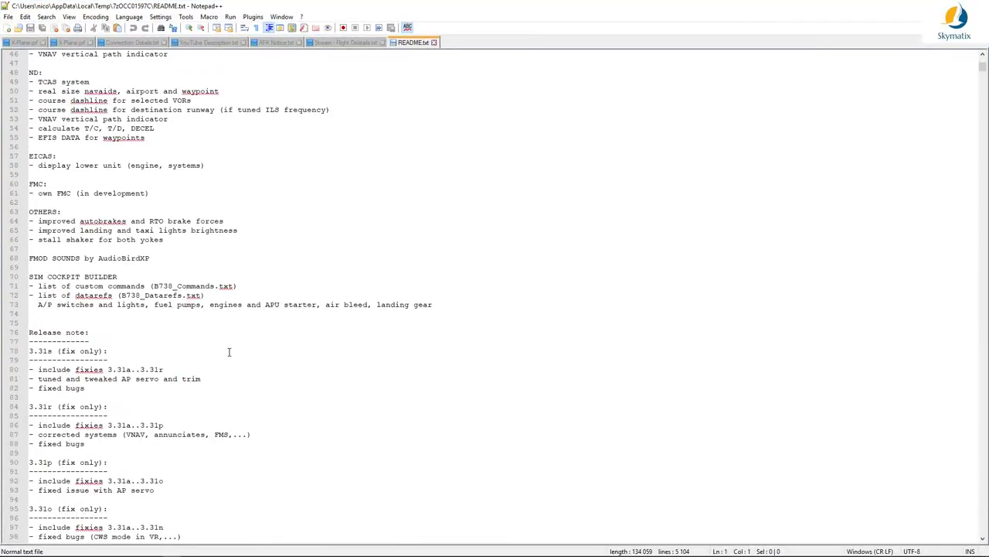
drag(89, 388, 32, 334)
click(237, 384)
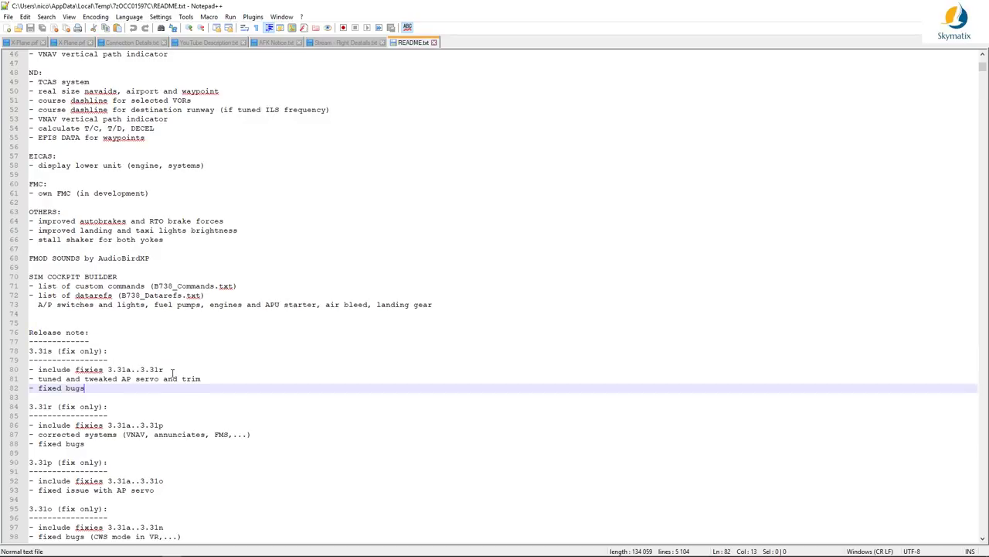
drag(164, 369, 39, 369)
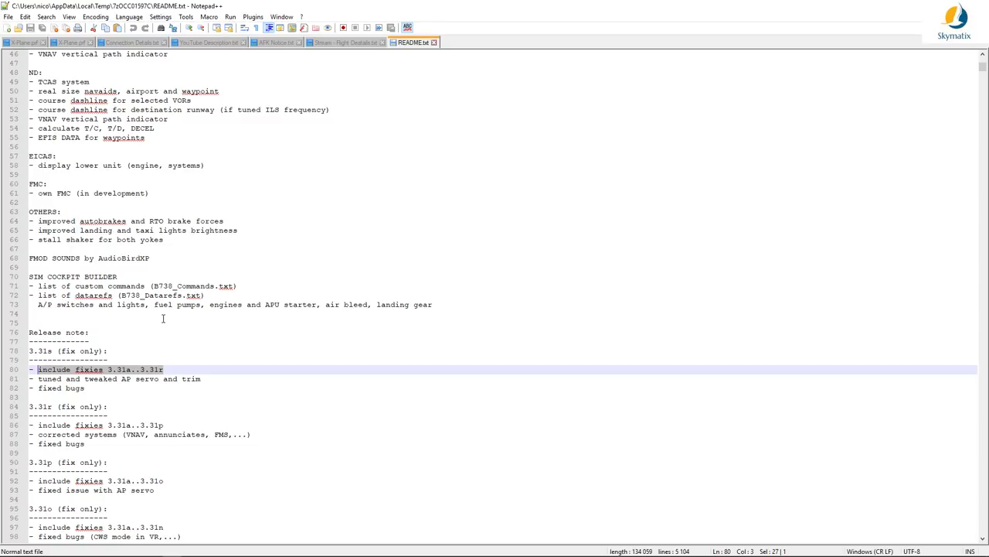
click(924, 7)
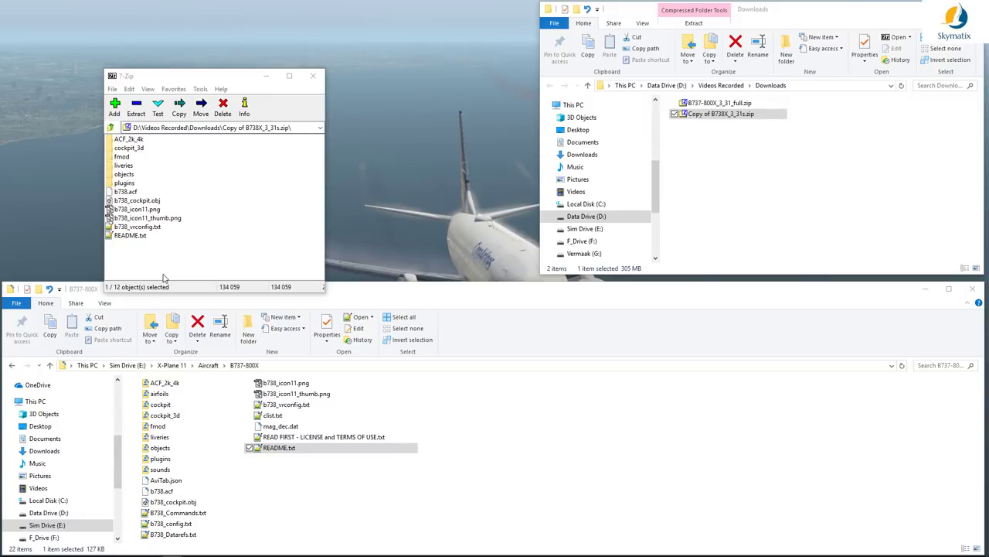
- Move the 7-Zip window clear of the Aircraft files, then dock the Zibo install guide in Acrobat Reader alongside and review its fix-file instructions
drag(215, 78, 213, 27)
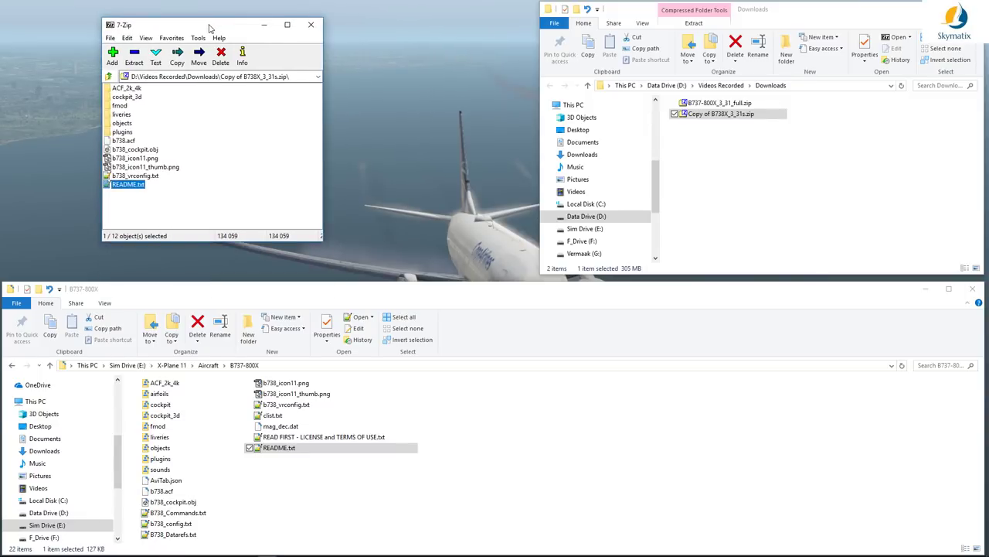
click(433, 263)
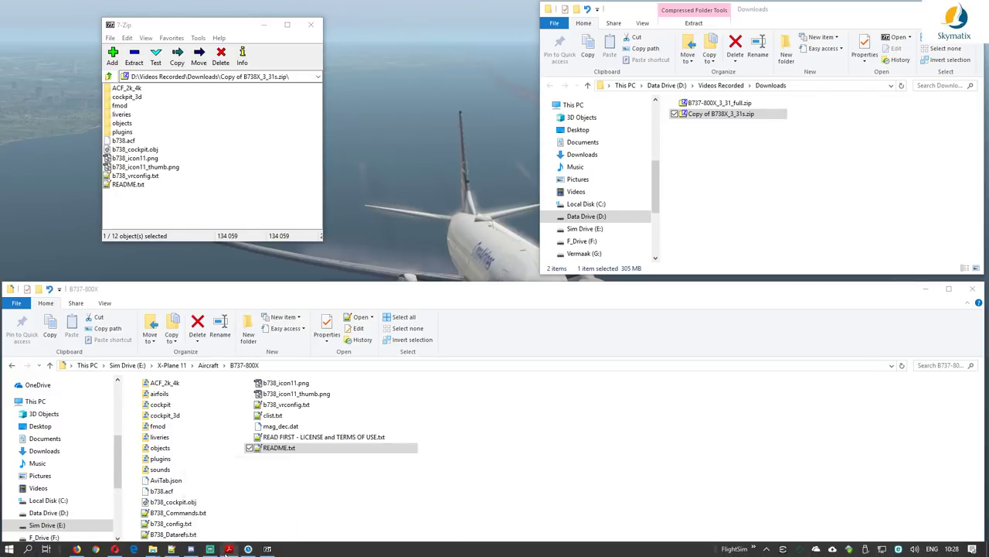
click(229, 549)
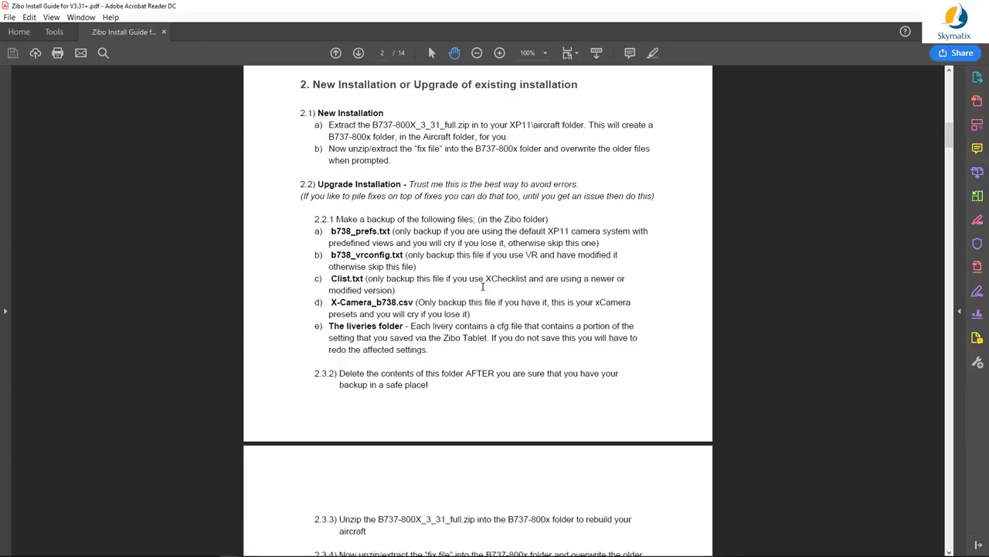
scroll(482, 286, down, 3)
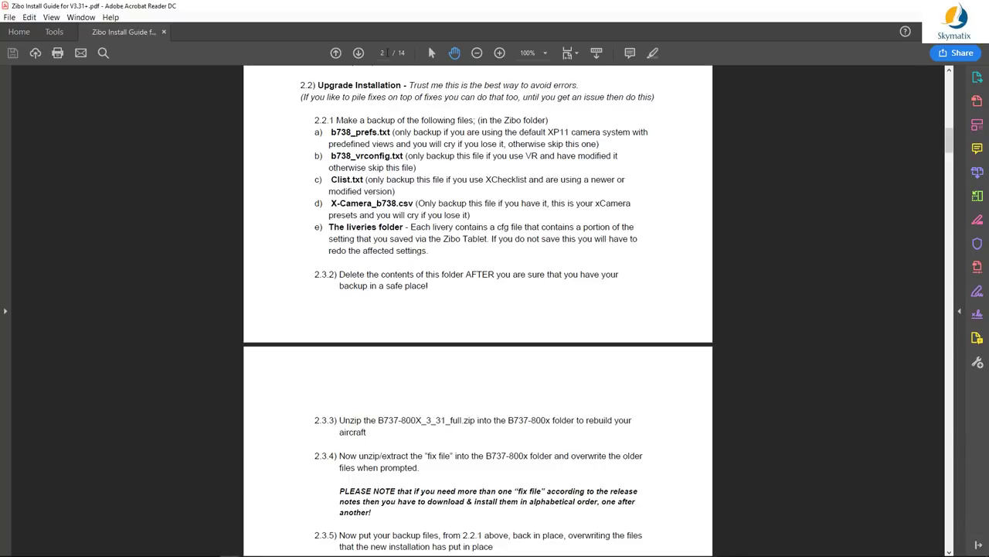
drag(386, 12, 984, 129)
key(Escape)
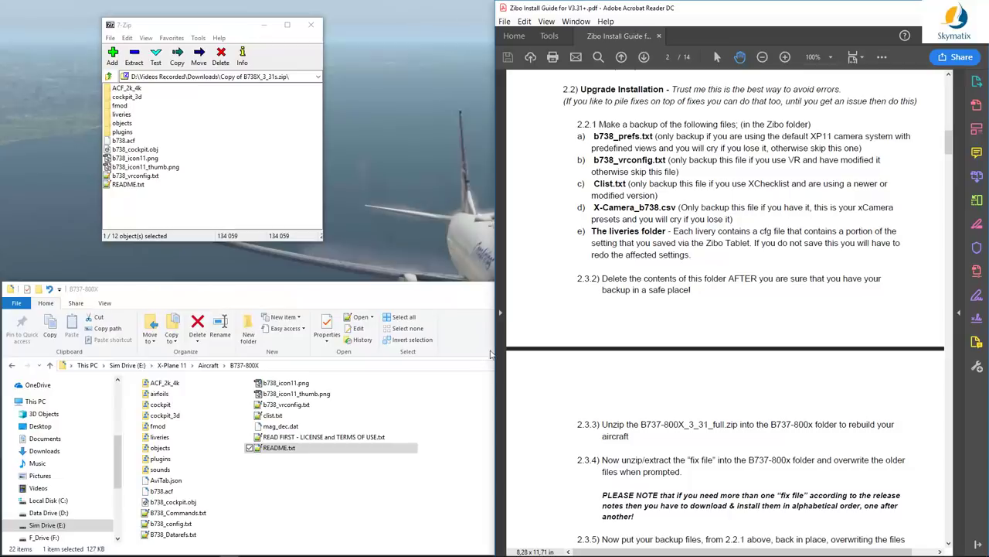
scroll(709, 210, up, 1)
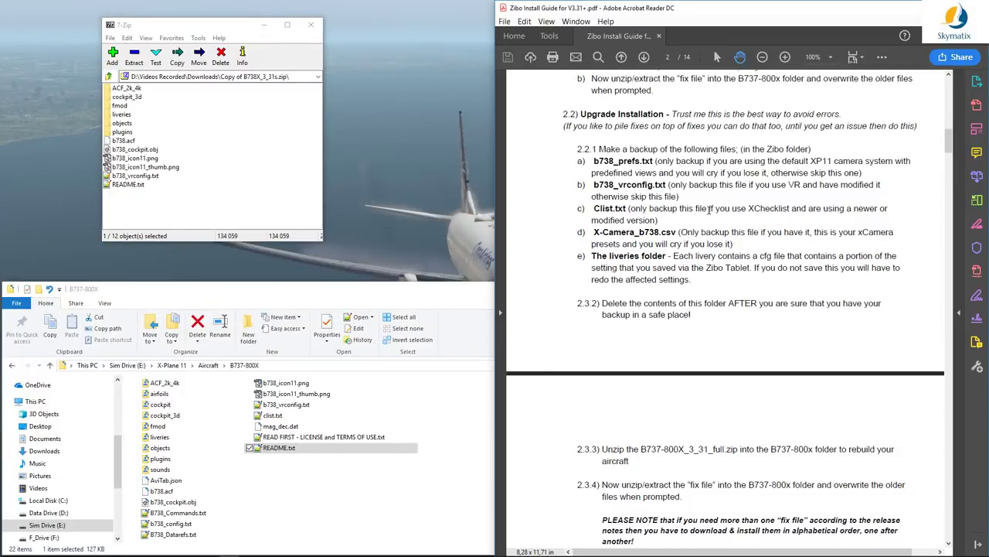
scroll(709, 210, up, 1)
scroll(709, 210, down, 1)
- Extract all contents of Copy of B738X_3_31s.zip into the B737-800X folder, replacing the files with the same names
drag(156, 201, 272, 499)
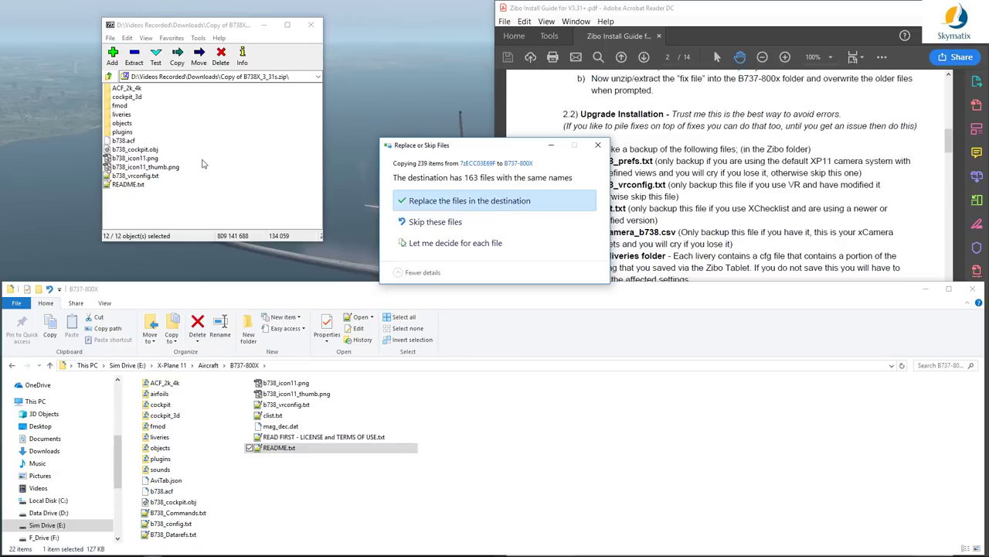
click(425, 204)
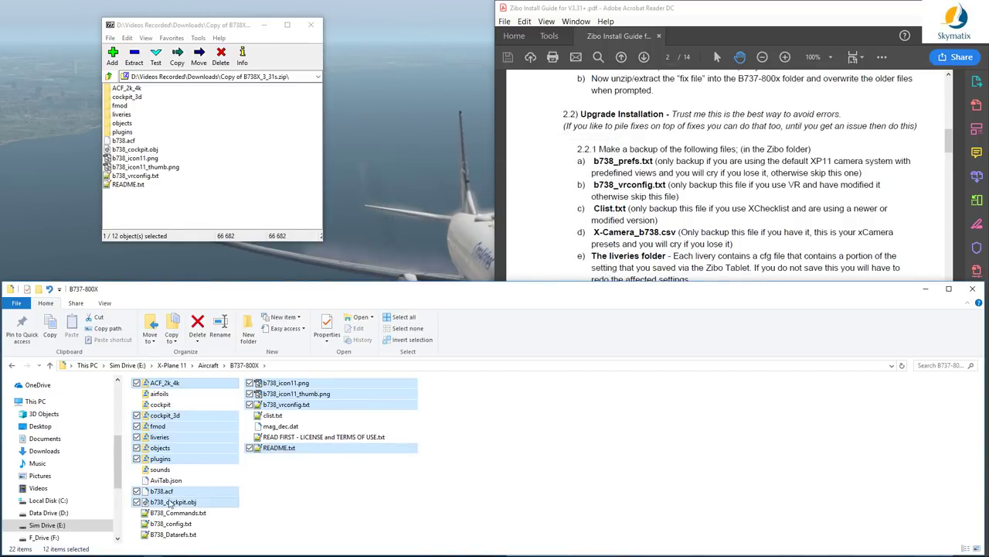
- Open README.txt in the B737-800X folder, check its release notes for the 3.31s entry, and return to the folder
click(283, 449)
double_click(283, 449)
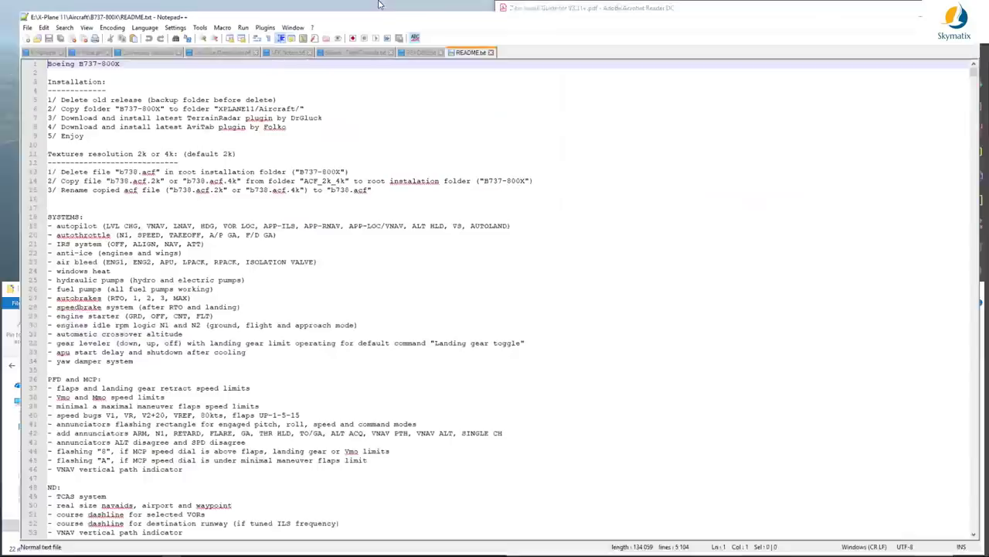
scroll(216, 325, down, 15)
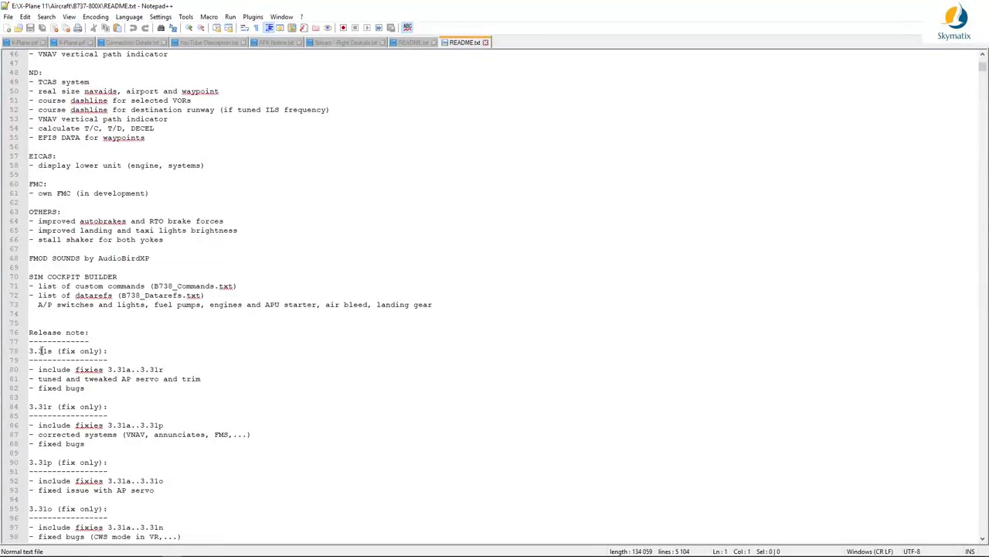
drag(29, 332, 103, 350)
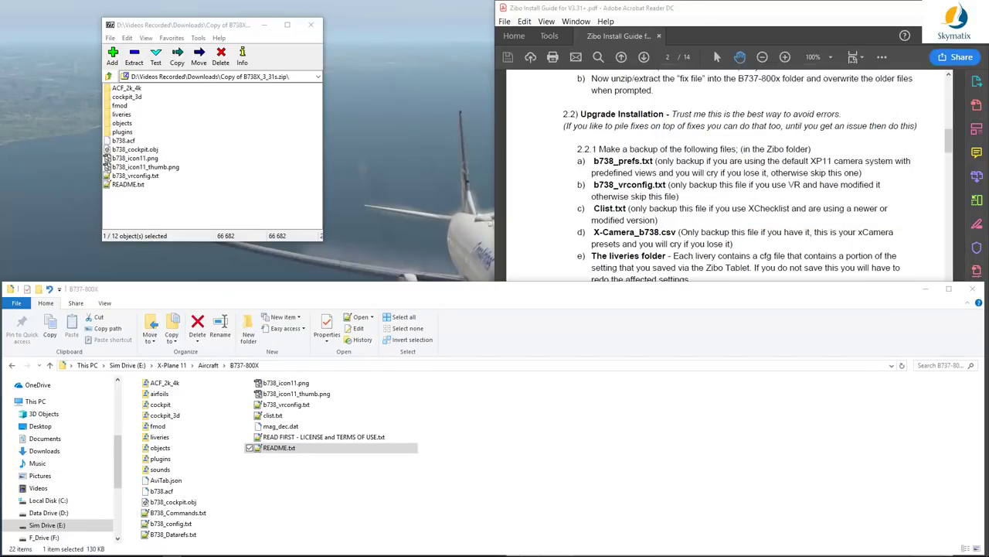
click(154, 352)
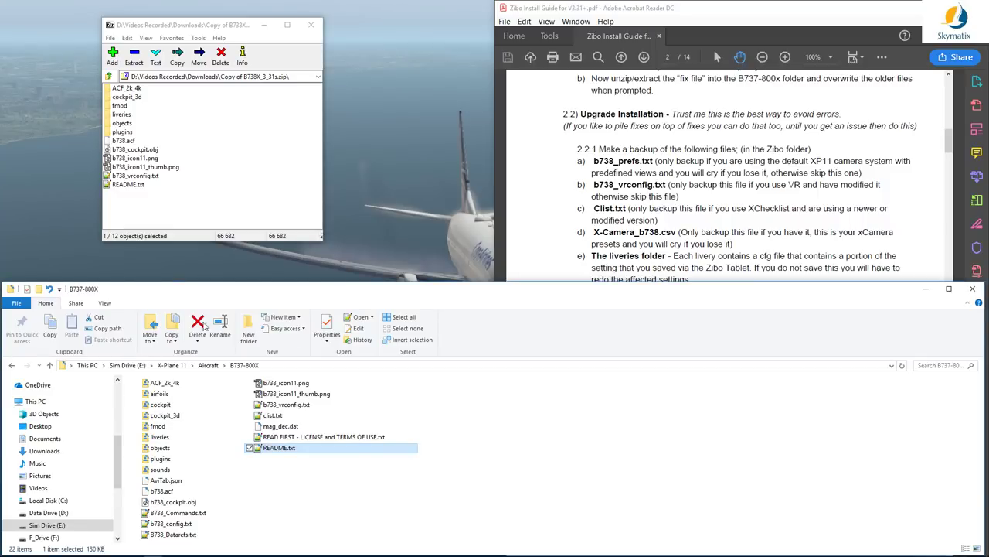
click(311, 501)
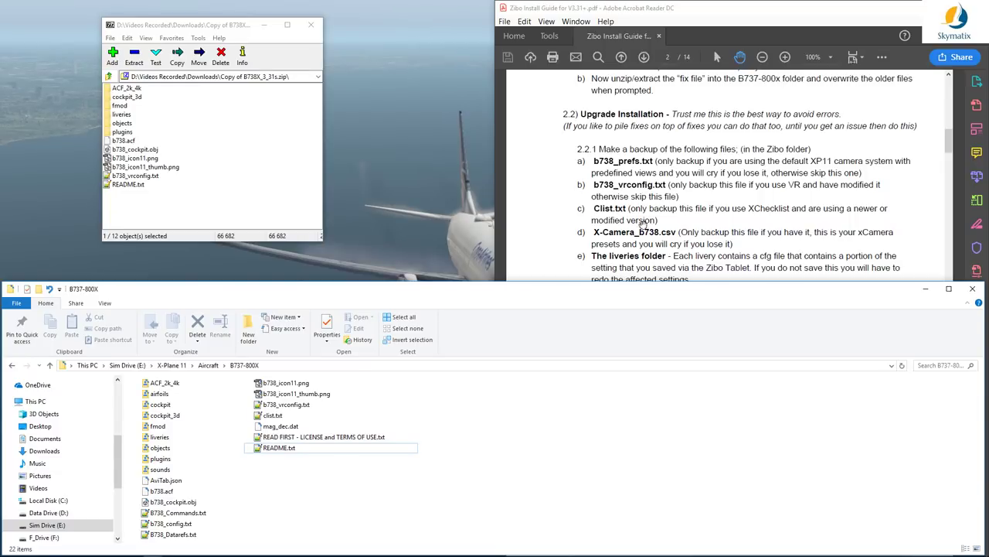
- Review the install guide's Upgrade Installation section, highlighting the remark about piling fixes on top of fixes
click(669, 197)
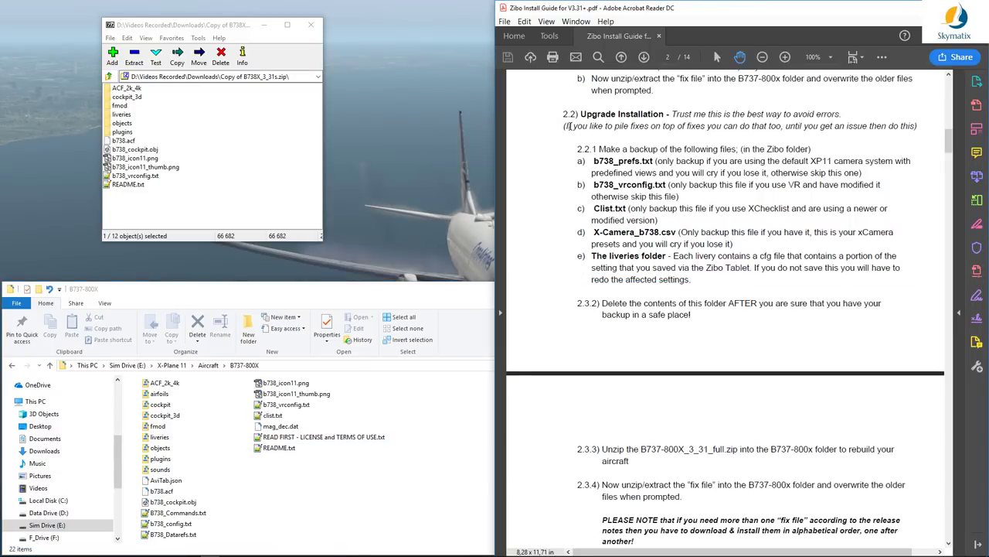
drag(572, 126, 780, 126)
click(757, 149)
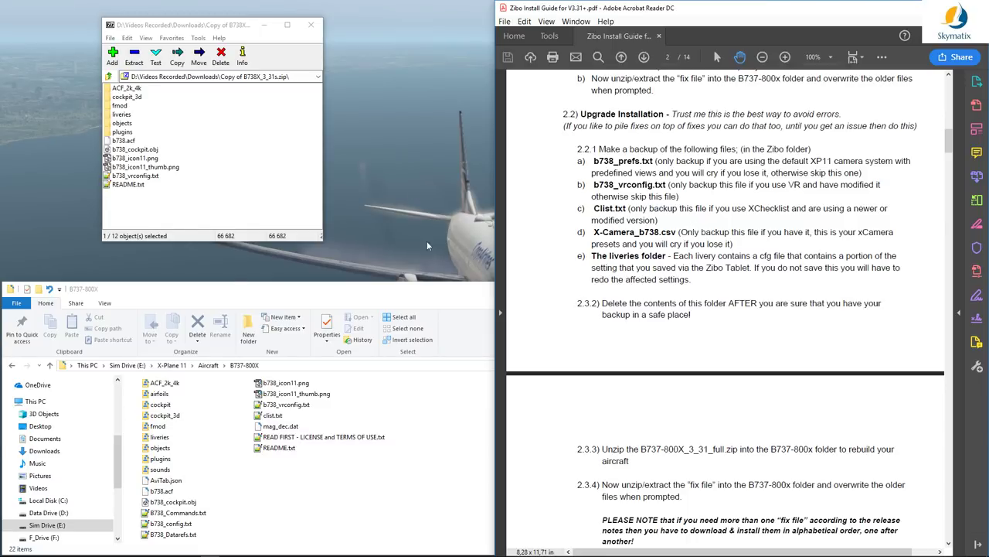
- Open the B737-800x folder inside the backup archive B737-800x.7z from Aircraft\Zibo, and bring the file window back to the installed B737-800X folder
click(423, 516)
key(super+Right)
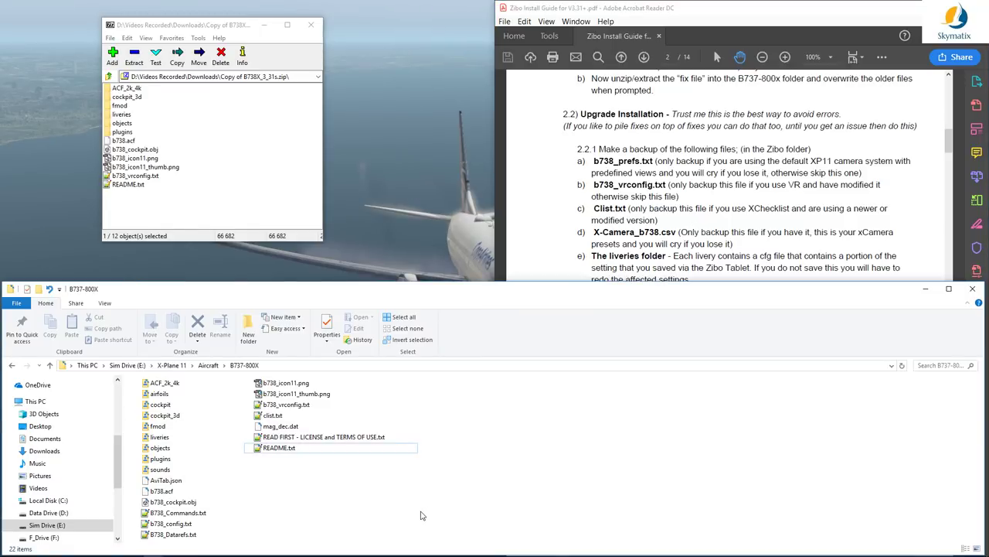
click(208, 364)
double_click(315, 416)
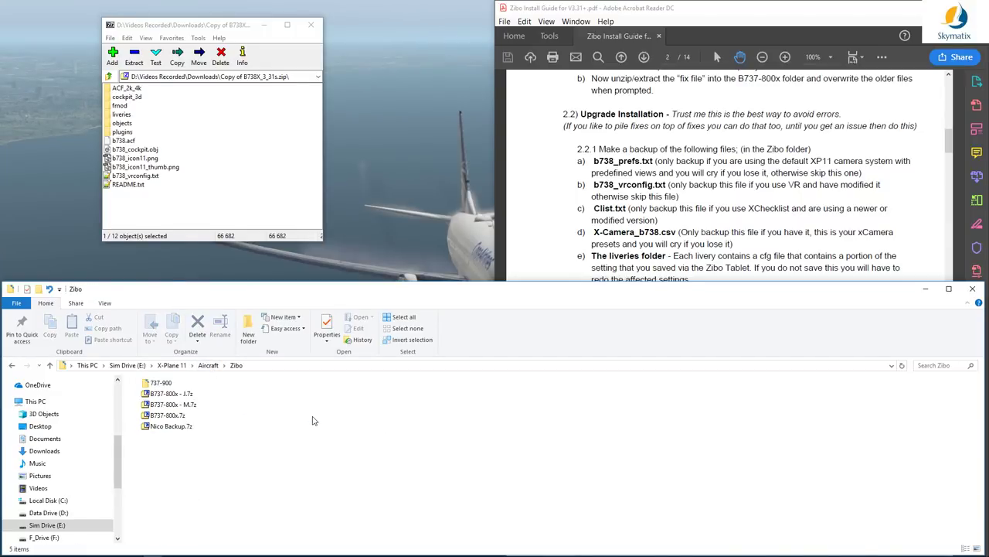
double_click(169, 416)
click(134, 85)
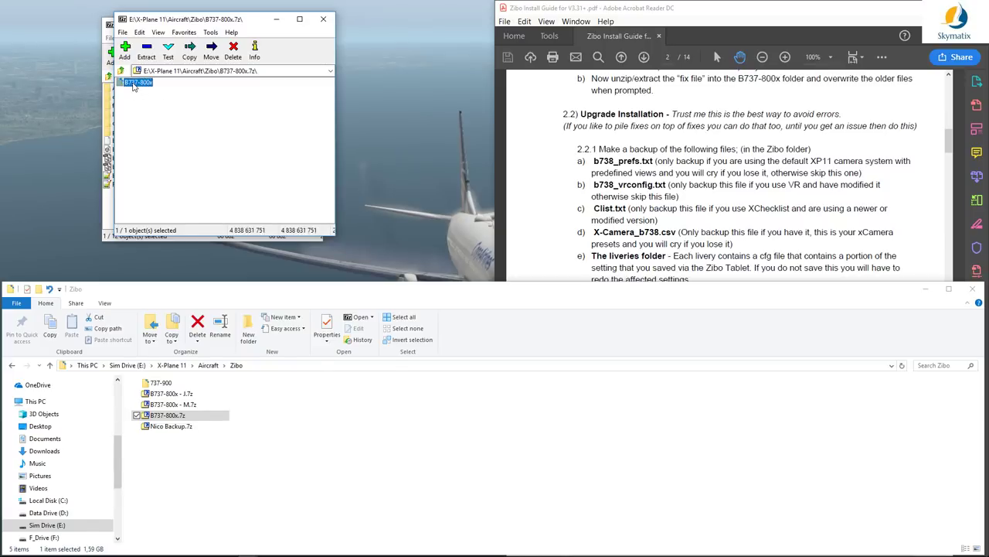
double_click(133, 85)
click(12, 365)
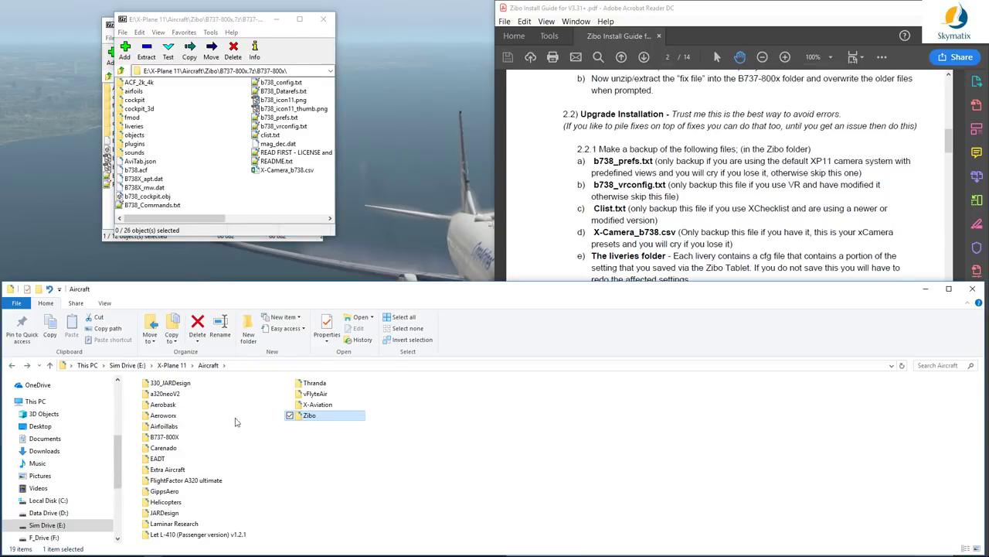
double_click(164, 437)
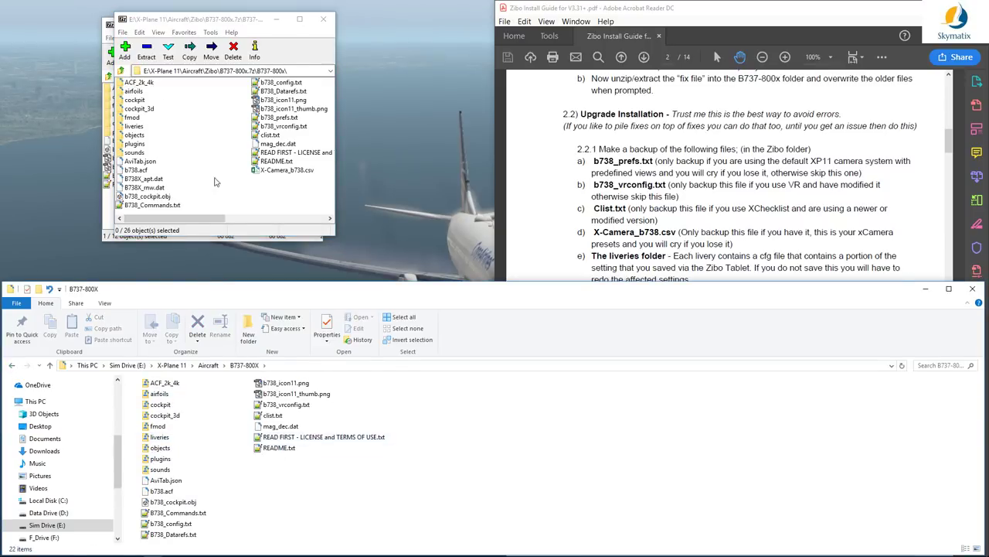
- Extract X-Camera_b738.csv from the backup archive into the installed B737-800X folder
drag(278, 174, 510, 455)
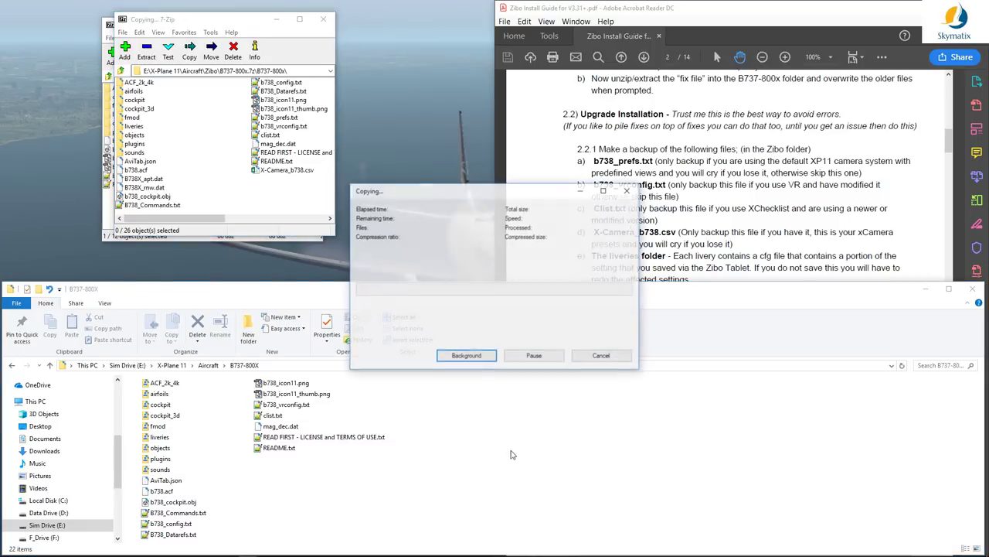
click(592, 360)
click(535, 313)
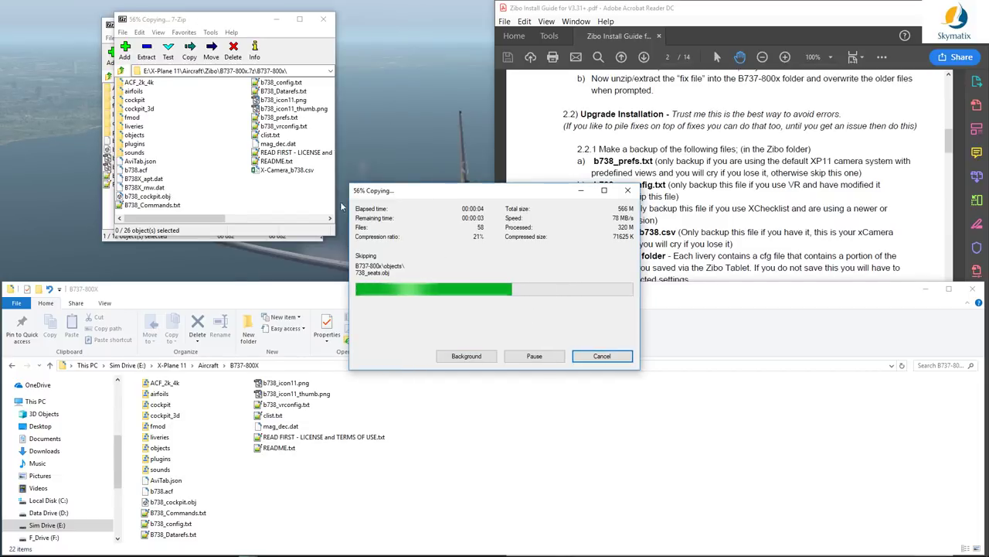
click(602, 356)
click(546, 321)
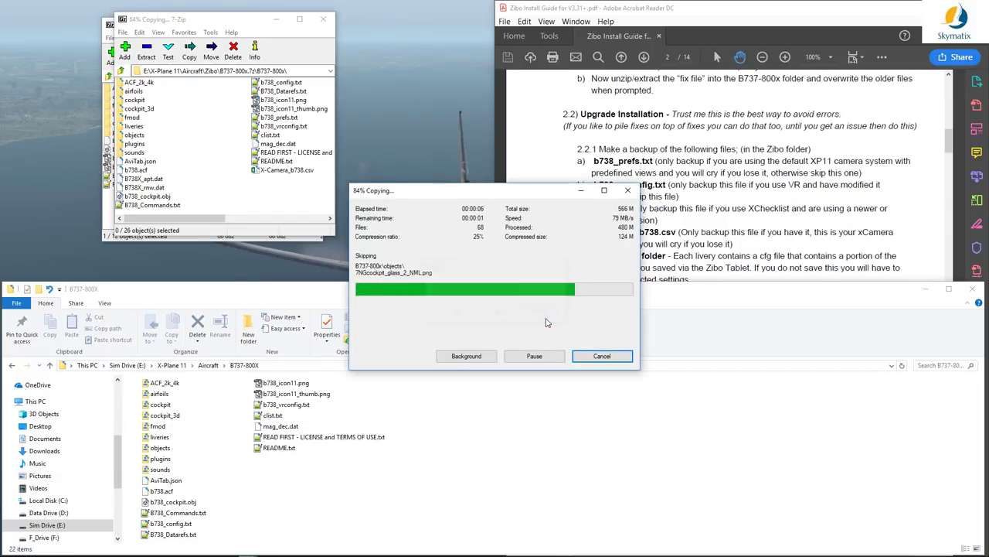
click(602, 356)
click(457, 312)
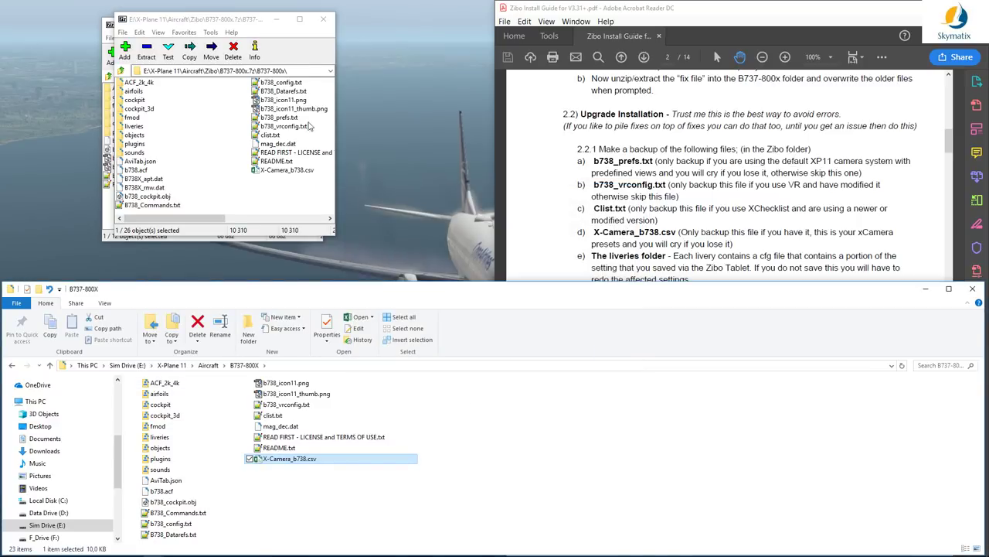
- Close the backup archive and the fix archive windows, returning to the B737-800X folder
click(323, 18)
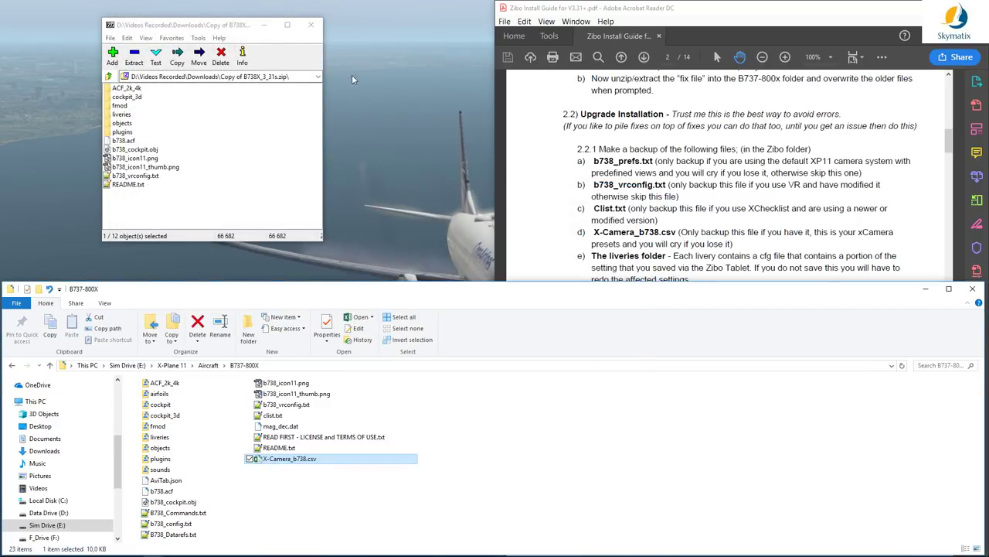
click(310, 25)
click(497, 421)
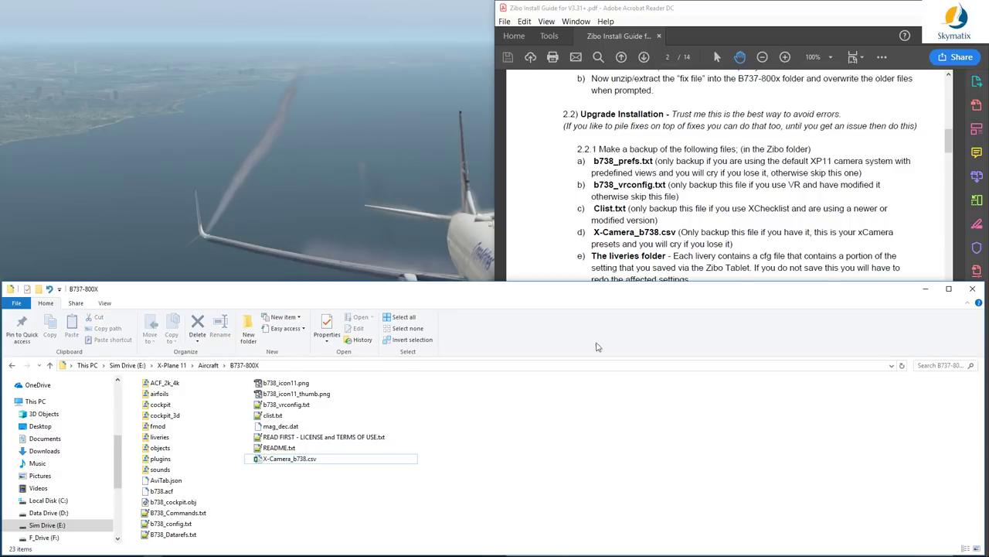
- Review the guide's list of files to back up, highlighting b738_prefs.txt, and compare it with the B737-800X folder
click(712, 152)
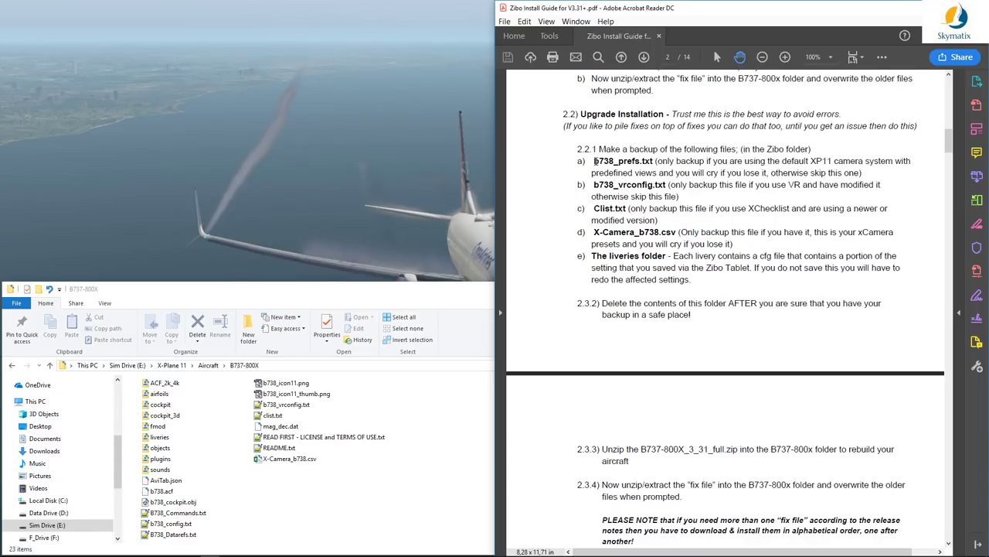
drag(593, 161, 657, 164)
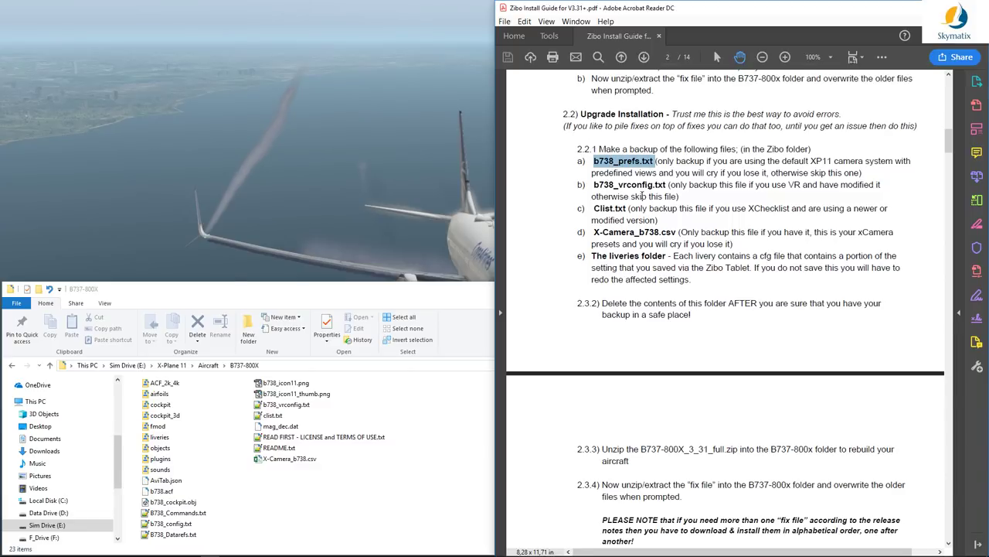
click(658, 196)
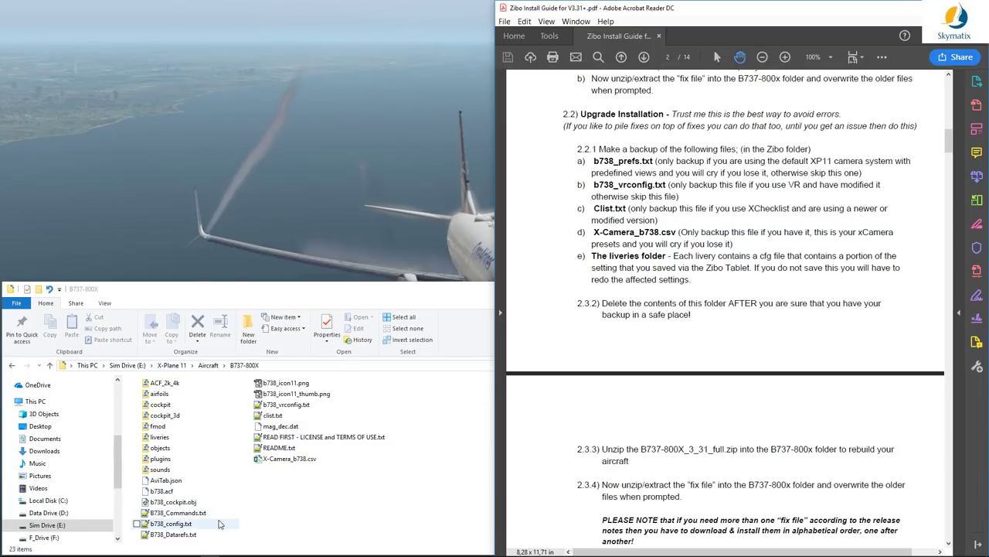
click(281, 502)
mouse_move(243, 548)
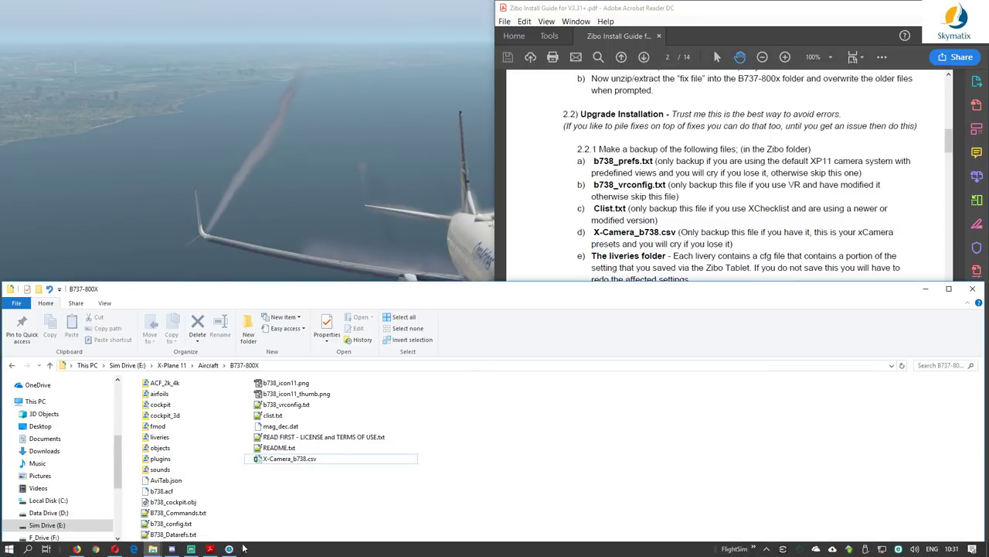
click(12, 364)
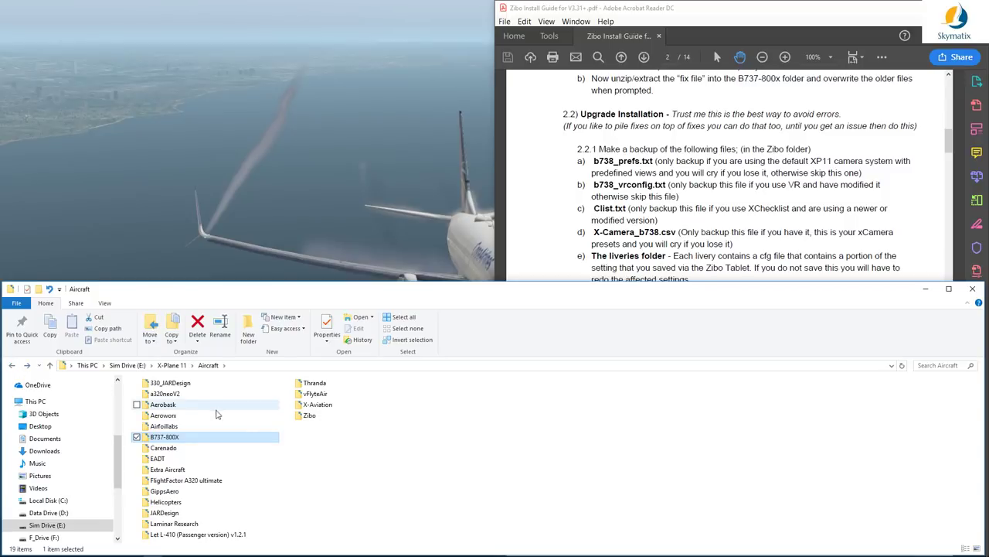
double_click(170, 438)
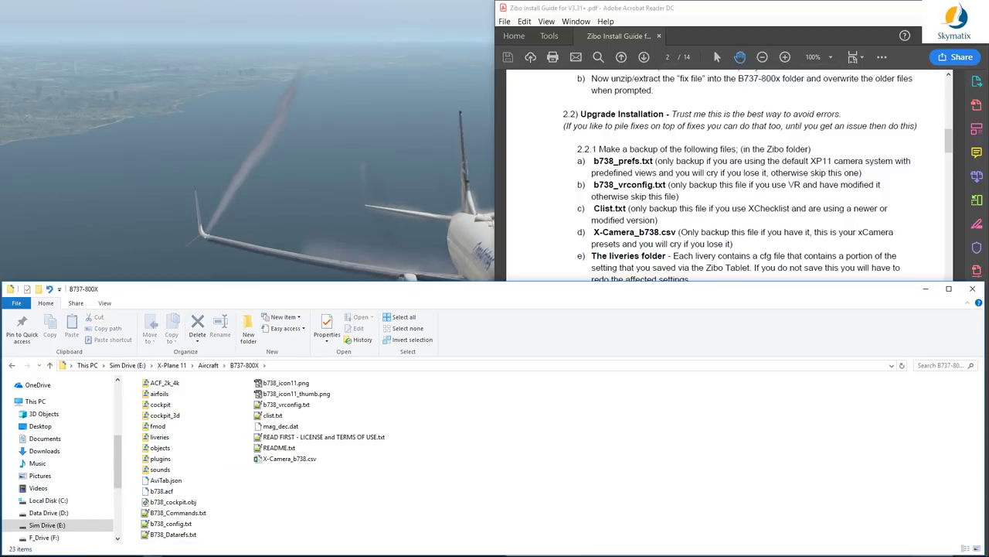
key(super)
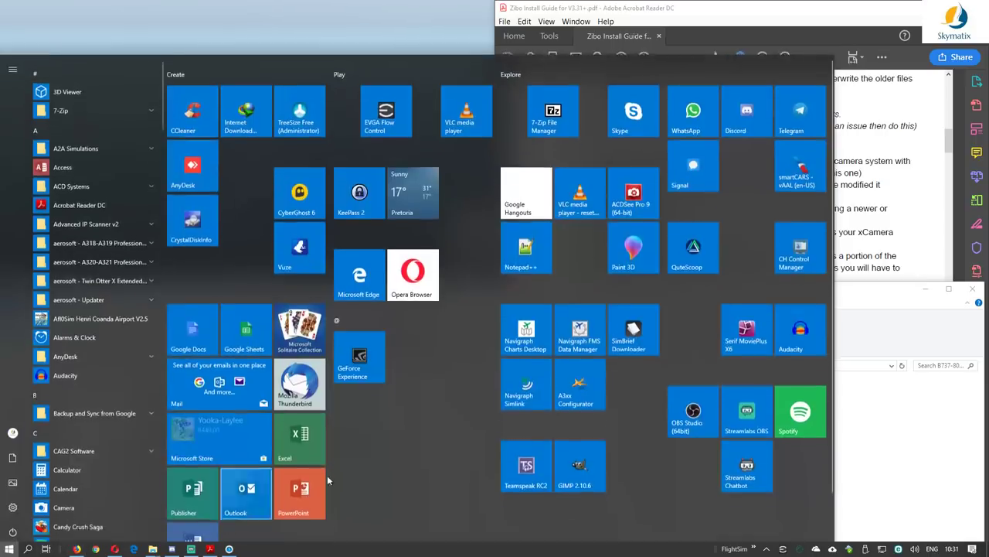
click(868, 418)
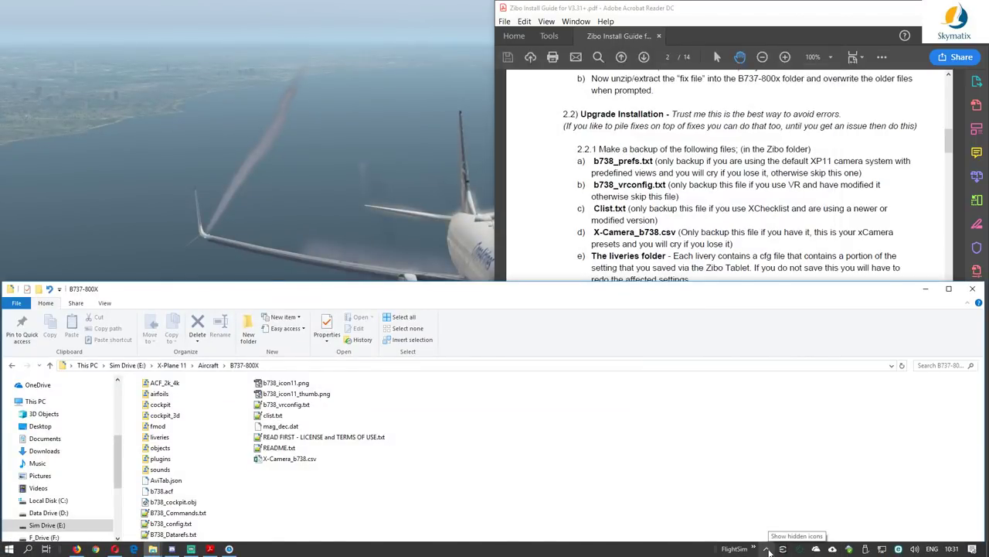
- Launch X-Plane with the XP 11 shortcut from the FlightSim group and minimise the B737-800X folder window
click(753, 548)
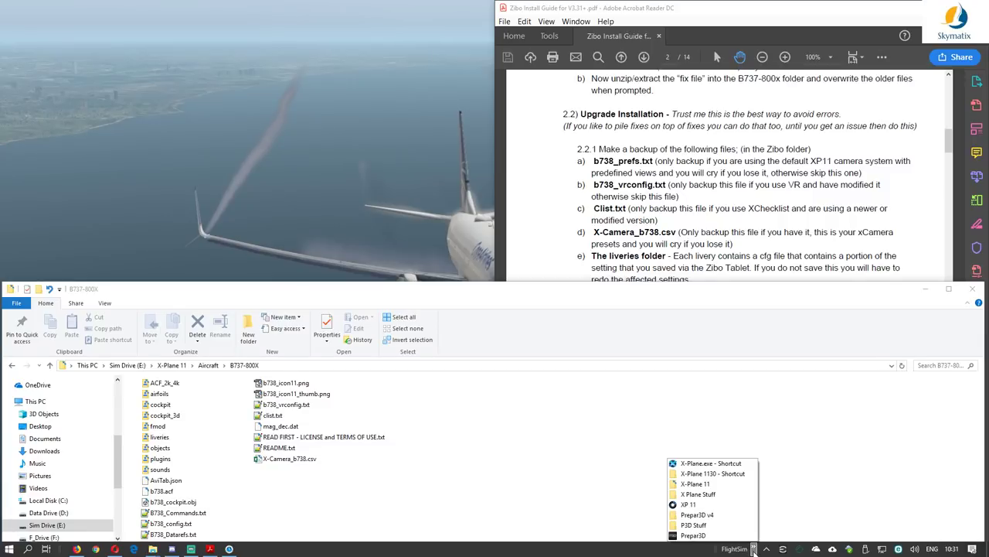
click(688, 504)
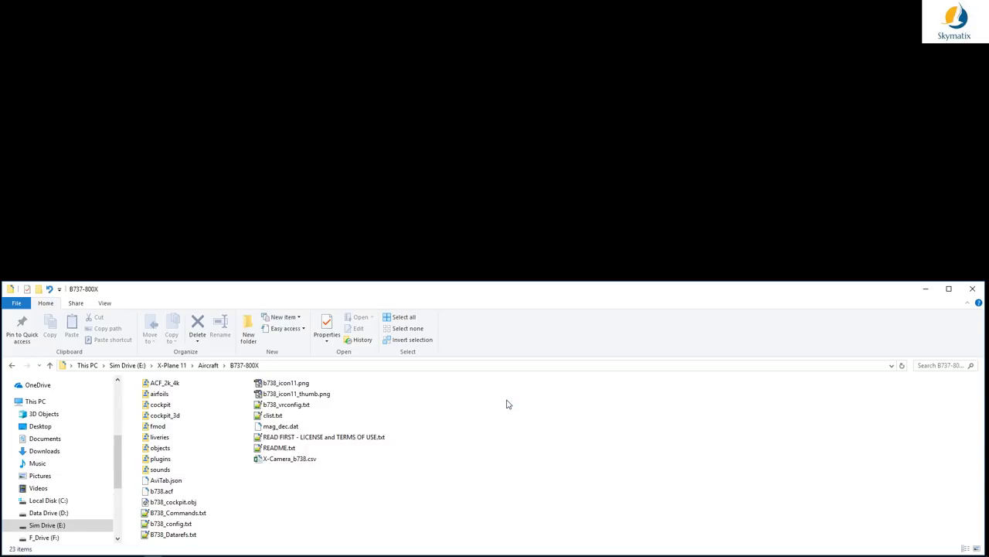
click(925, 289)
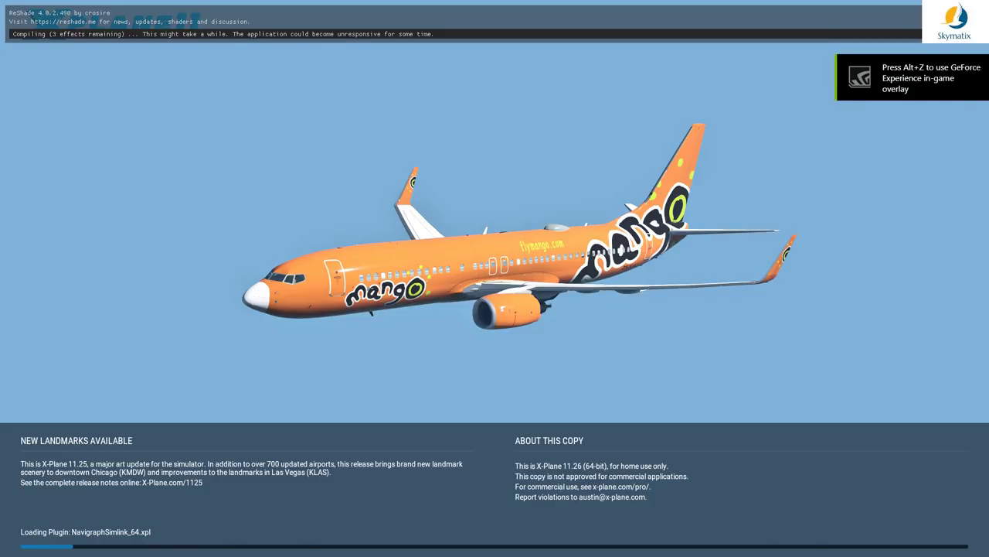
- Switch from the loading simulator back to the install guide and highlight b738_prefs.txt in section 2.2.1
key(alt+Tab)
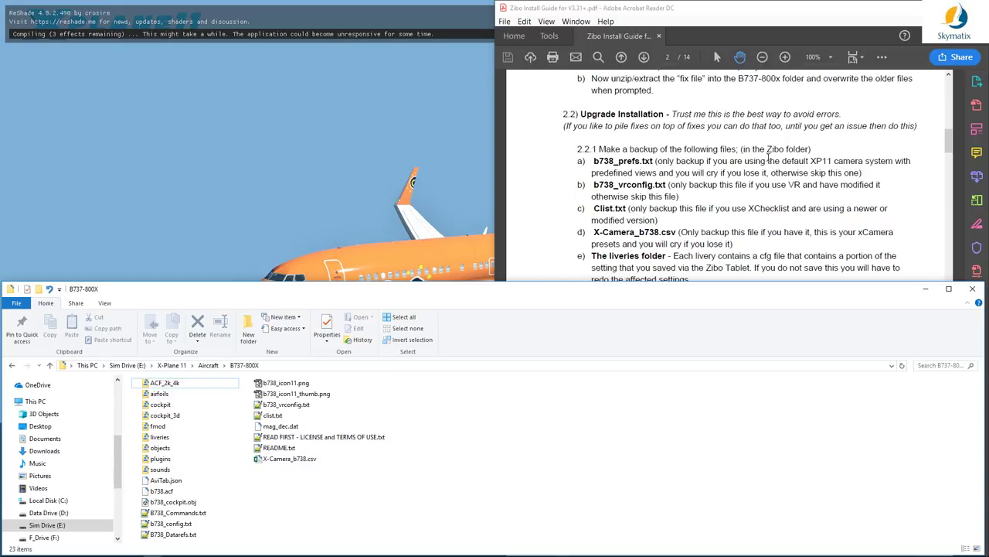
click(836, 161)
mouse_move(836, 161)
mouse_down()
mouse_move(893, 163)
mouse_move(827, 164)
mouse_up()
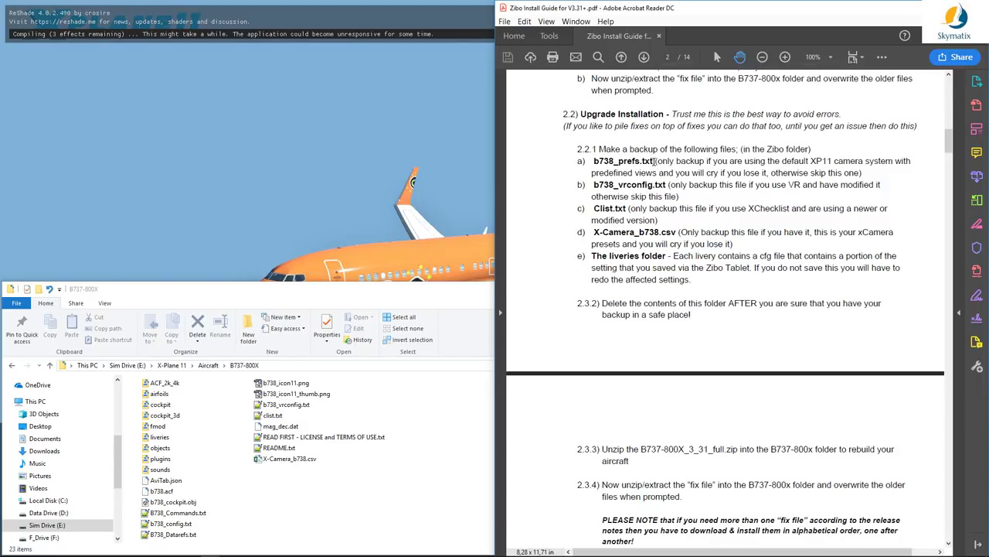
drag(655, 162, 606, 172)
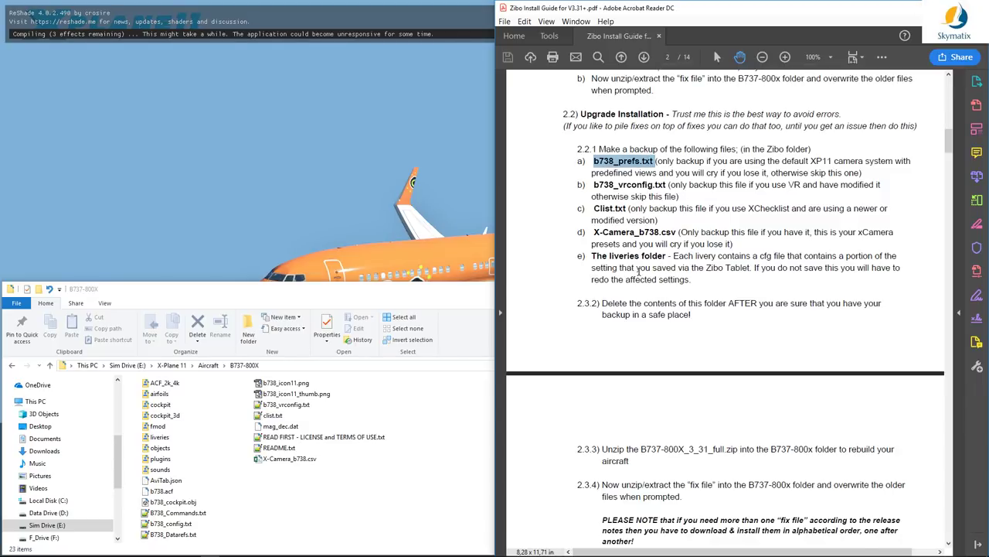